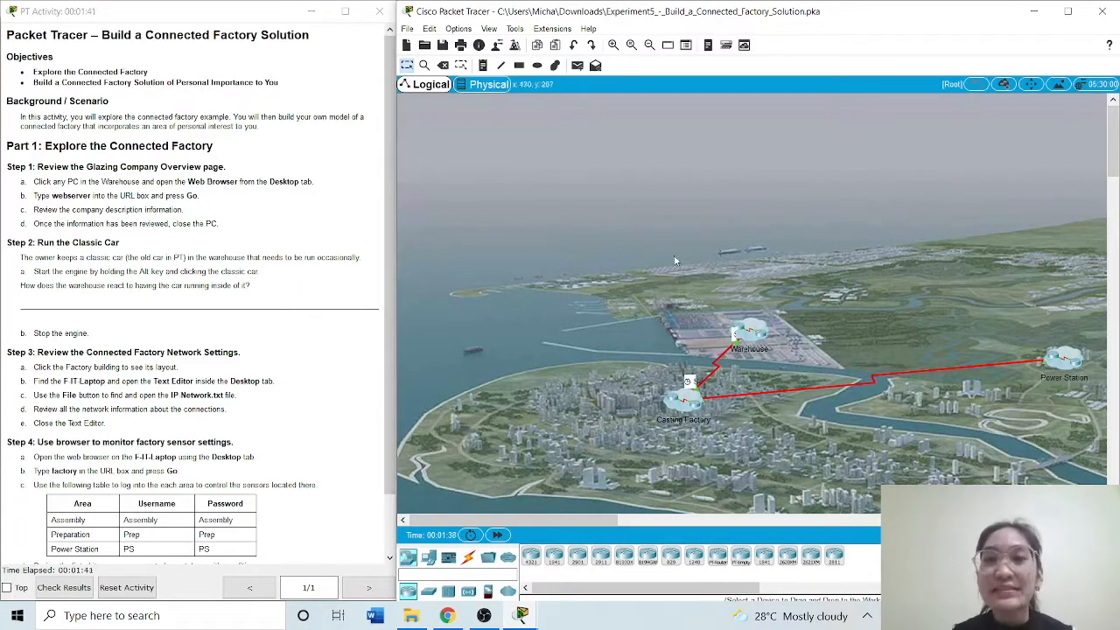
Enter the Warehouse and open the Web Browser on W-PC2
click(735, 338)
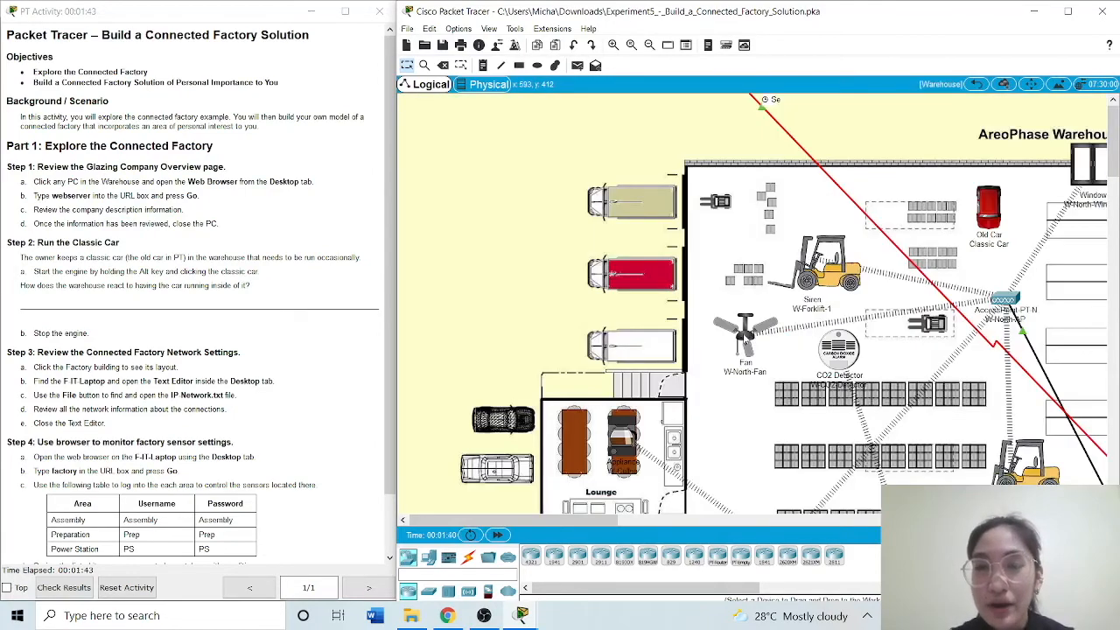
drag(1116, 125, 1115, 179)
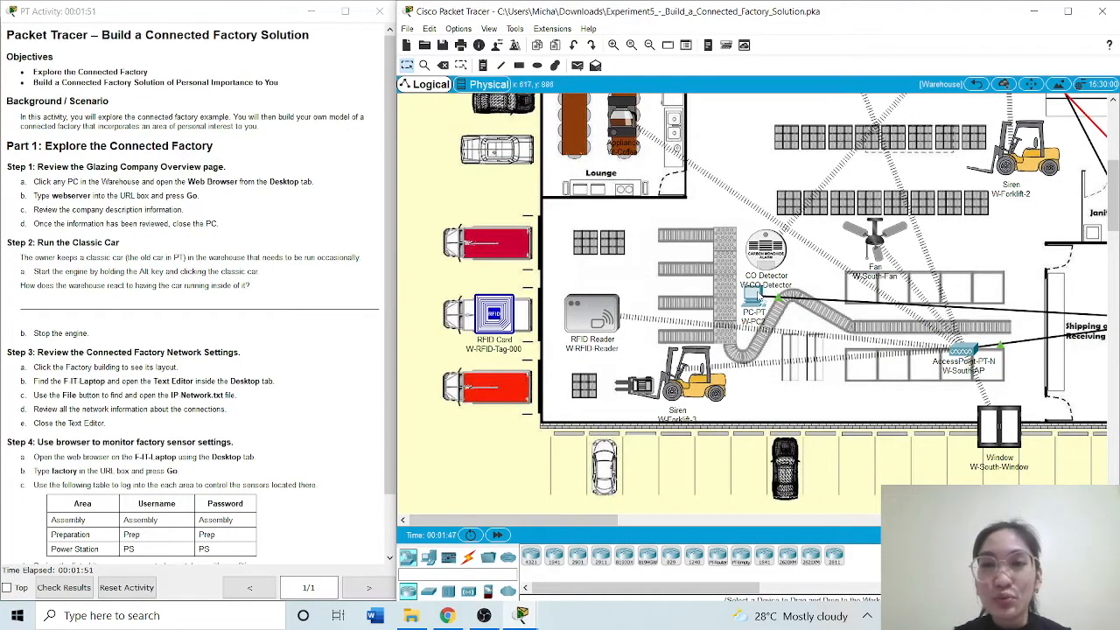
click(754, 297)
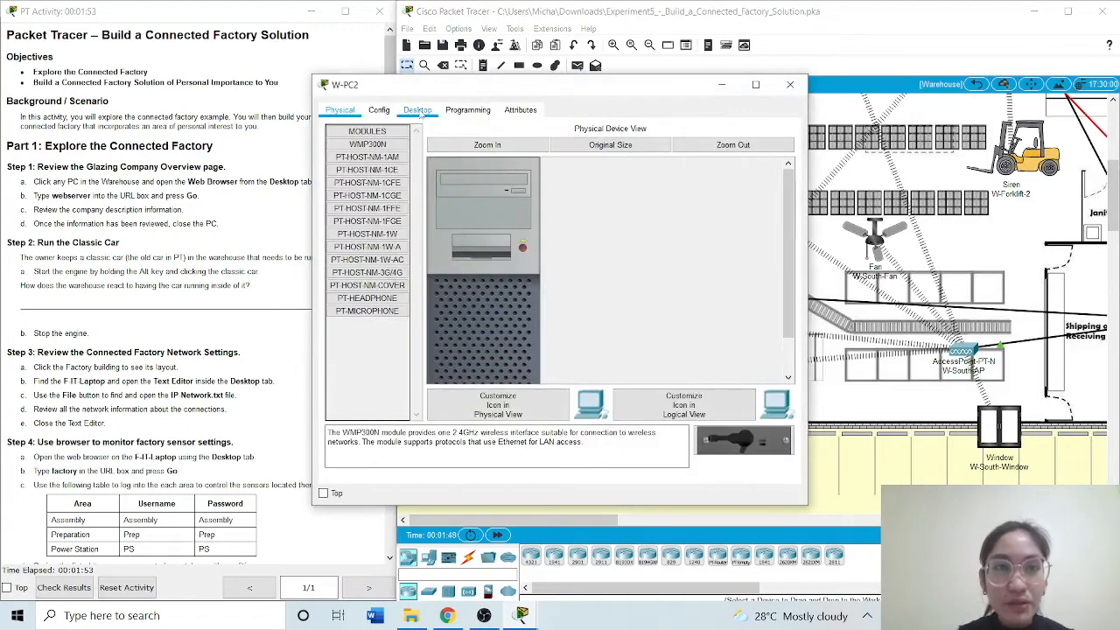
click(421, 114)
drag(422, 87, 549, 90)
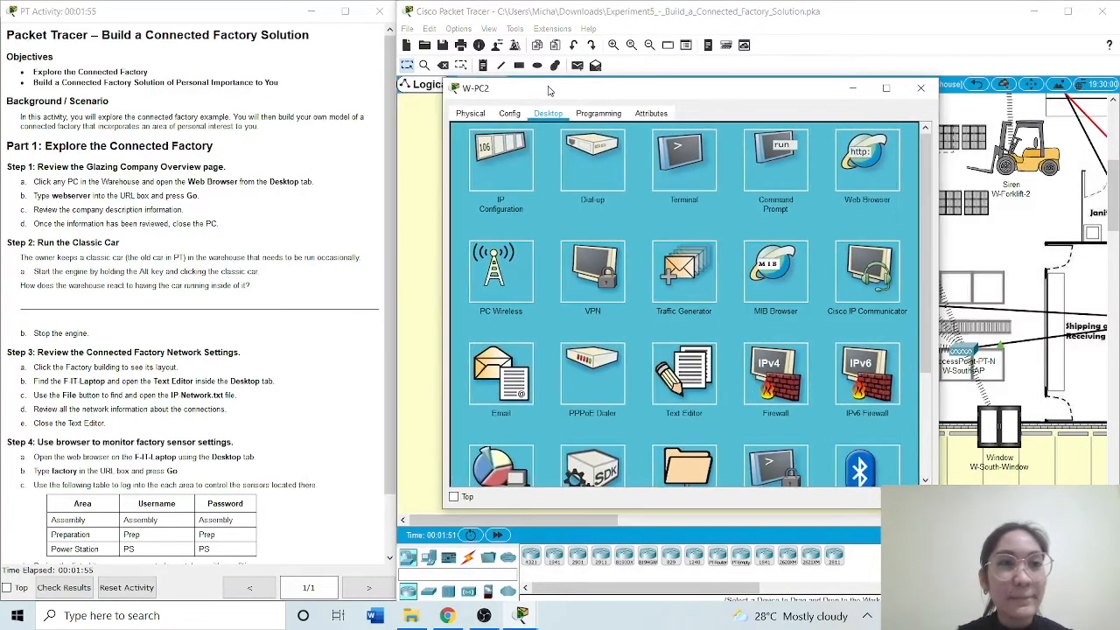
click(880, 184)
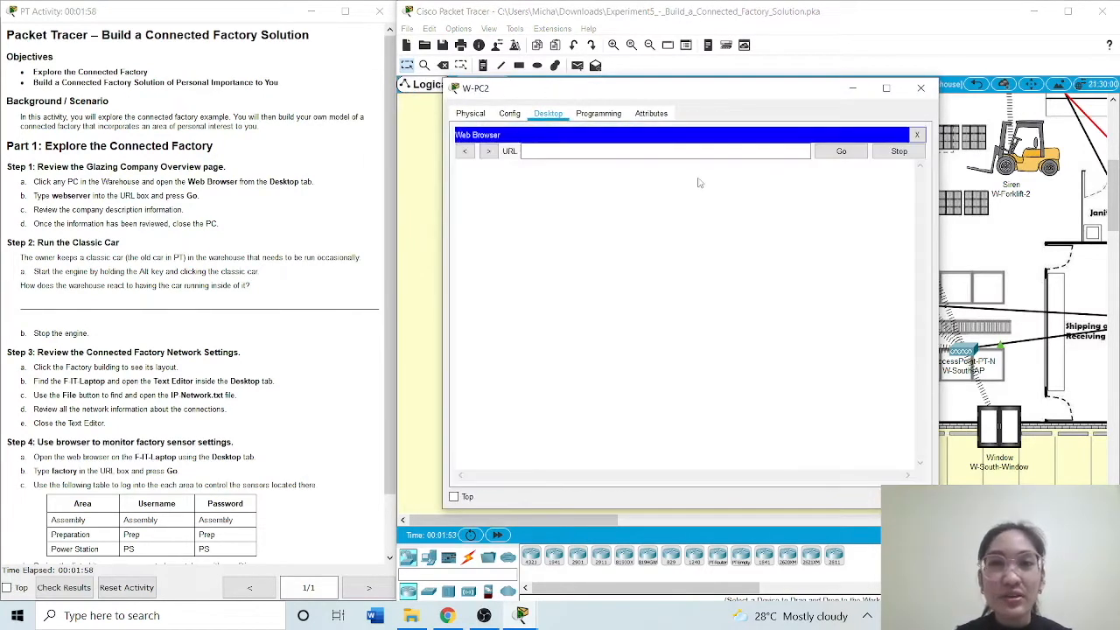
Load the webserver page, review the Glaze Company description and close the PC
click(585, 154)
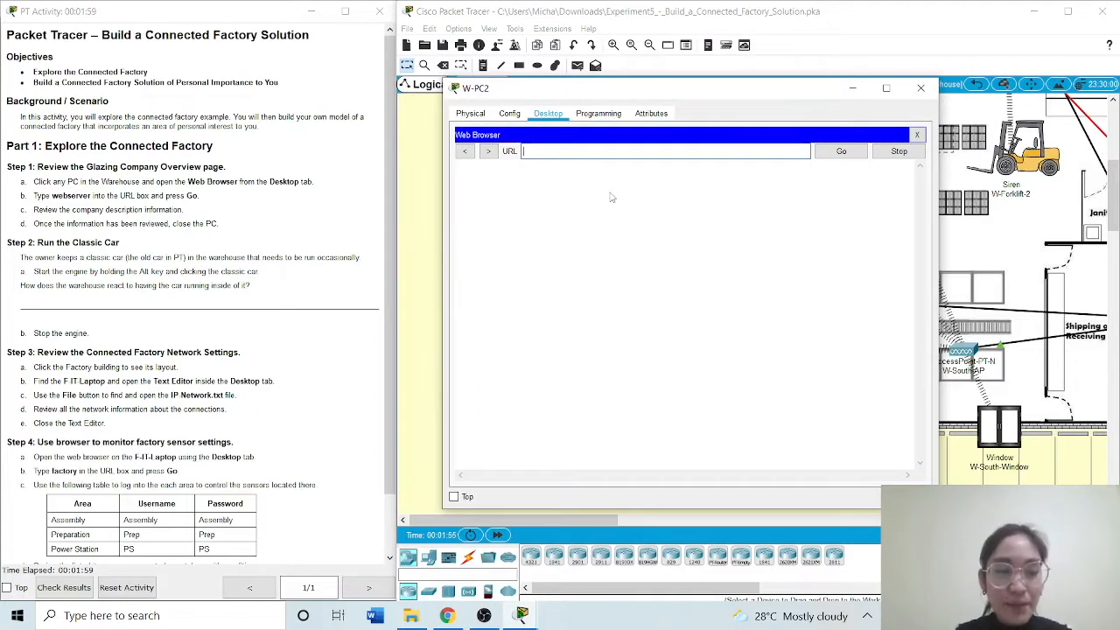
text(webserver)
key(Return)
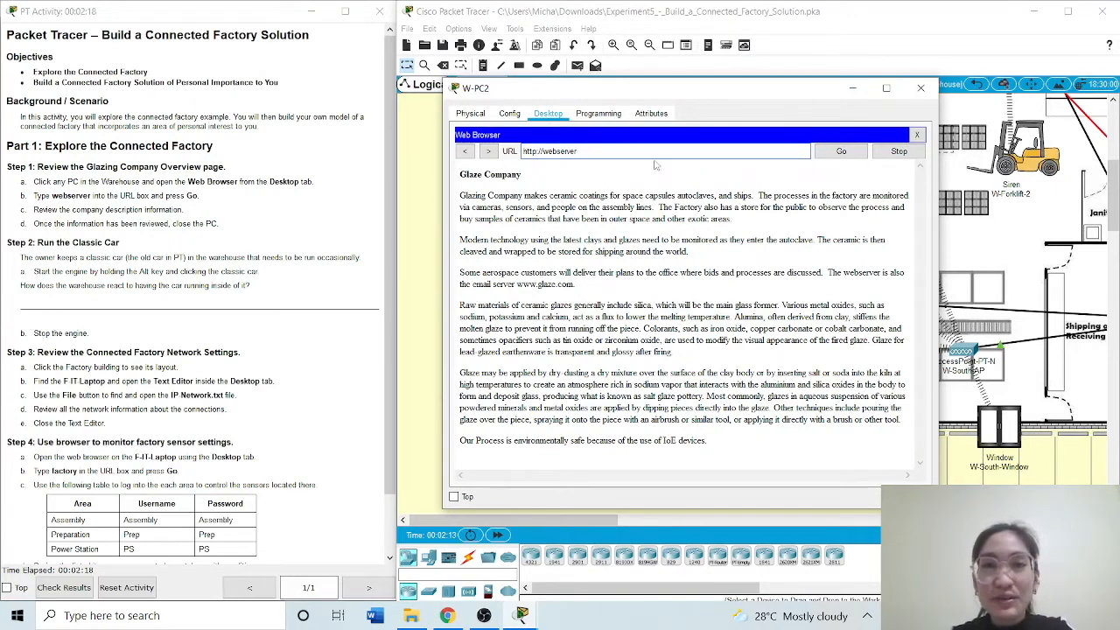
click(920, 88)
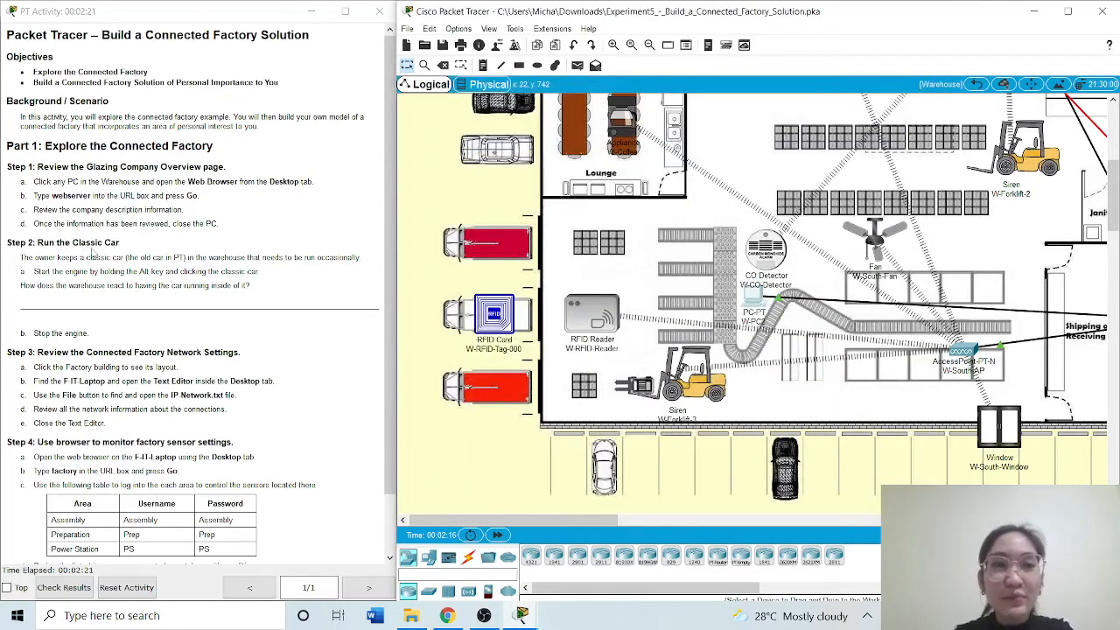
Start the engine of the red Classic Car in the north part of the warehouse
drag(1113, 187, 1113, 129)
drag(603, 522, 646, 522)
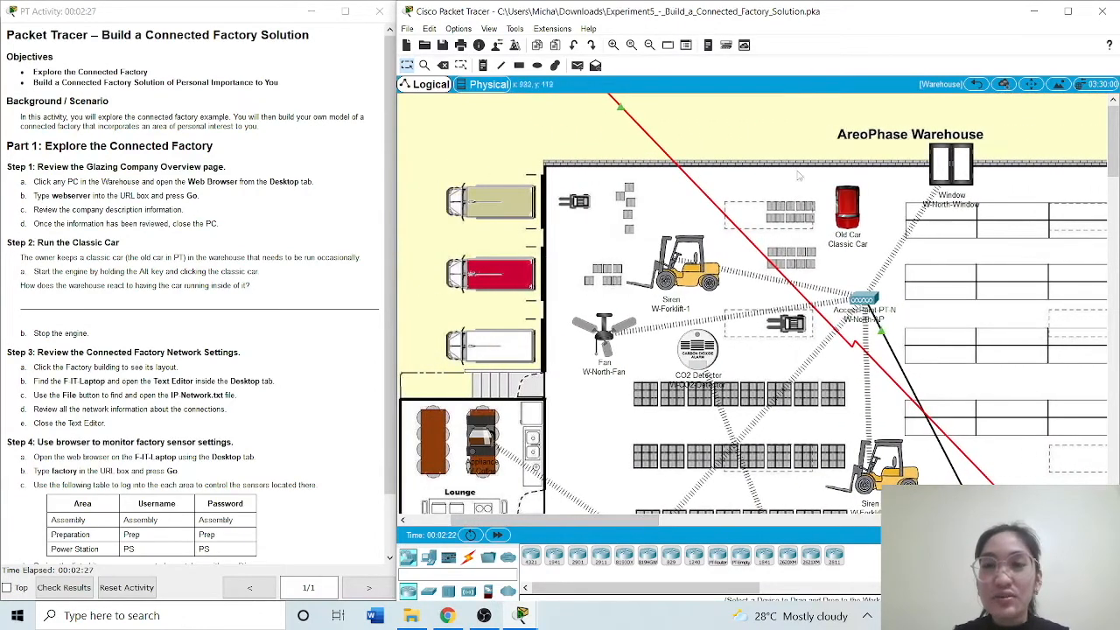
mouse_move(837, 216)
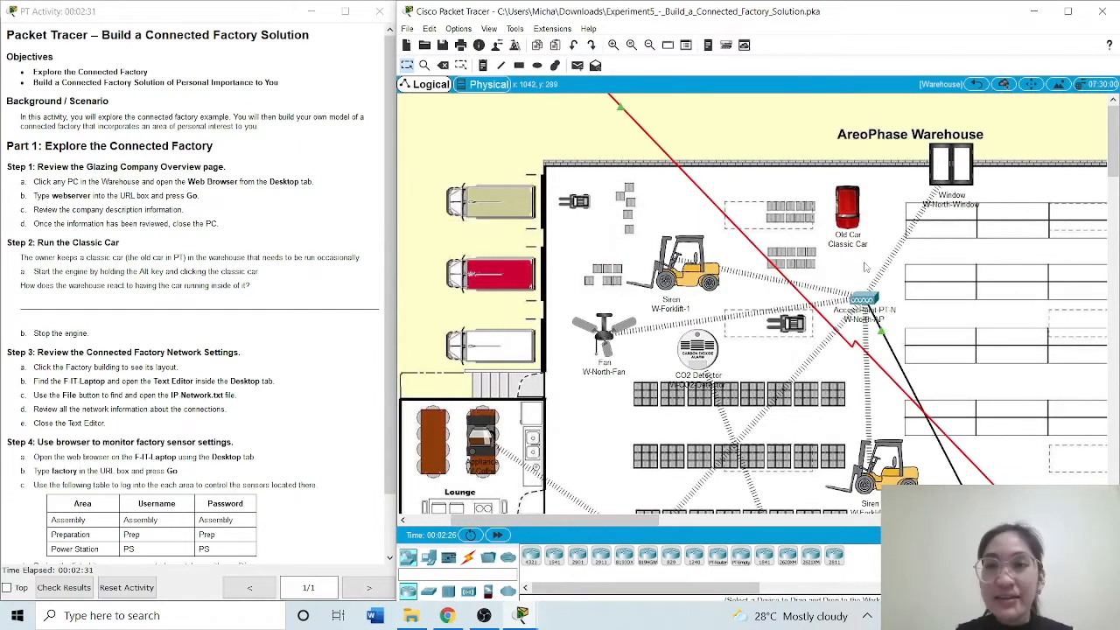
alt+click(847, 213)
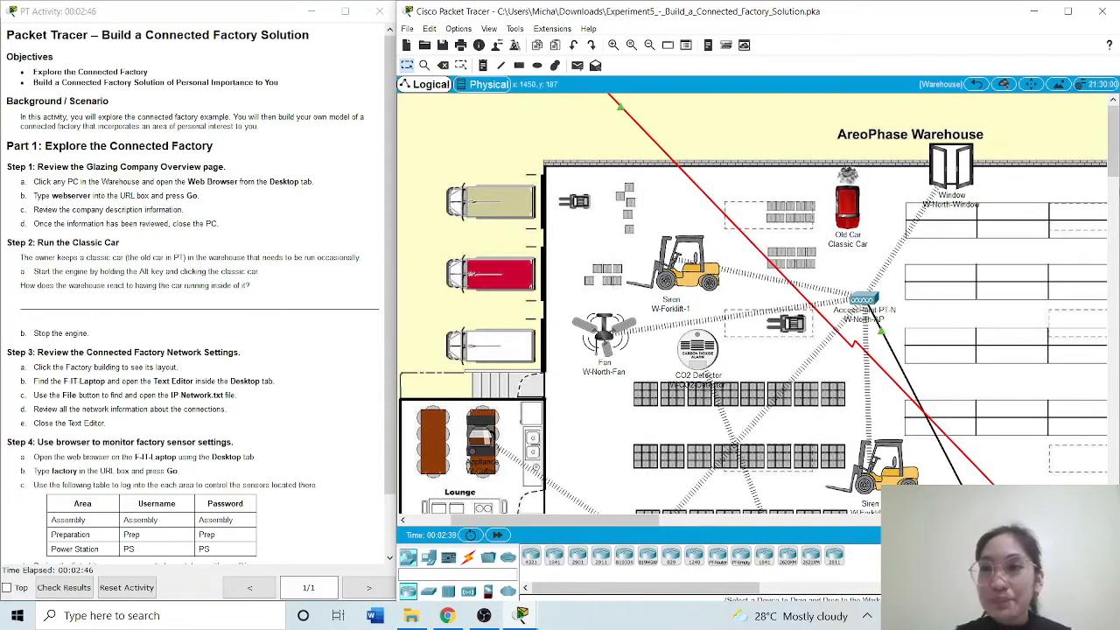
Examine how the warehouse's north and south fans, windows and gas detectors react to the running car
drag(1115, 173, 1115, 189)
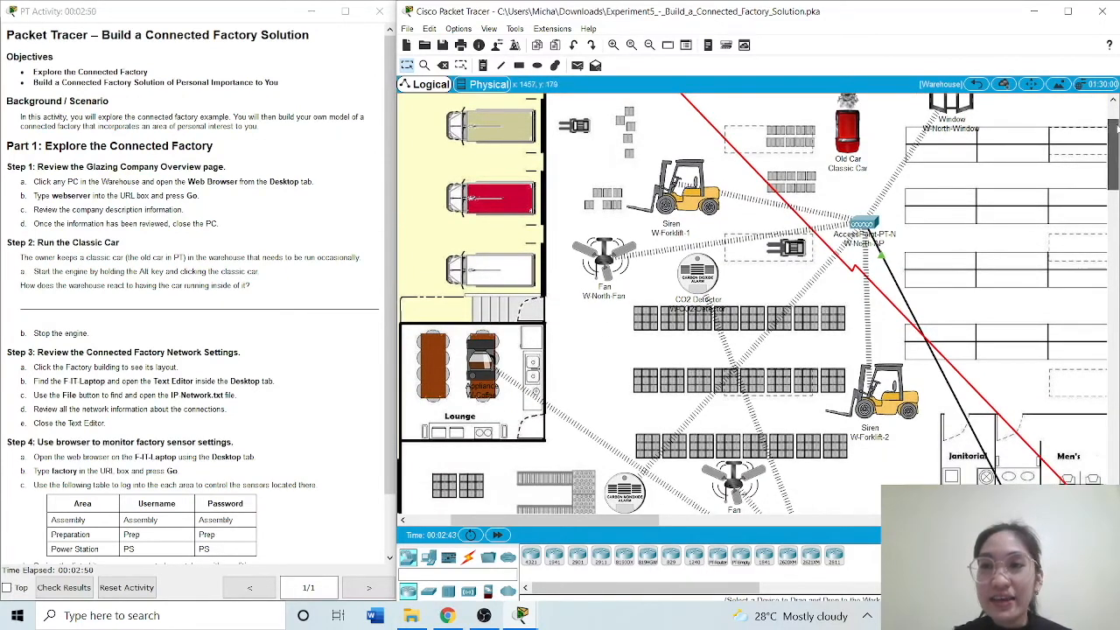
scroll(1115, 128, down, 3)
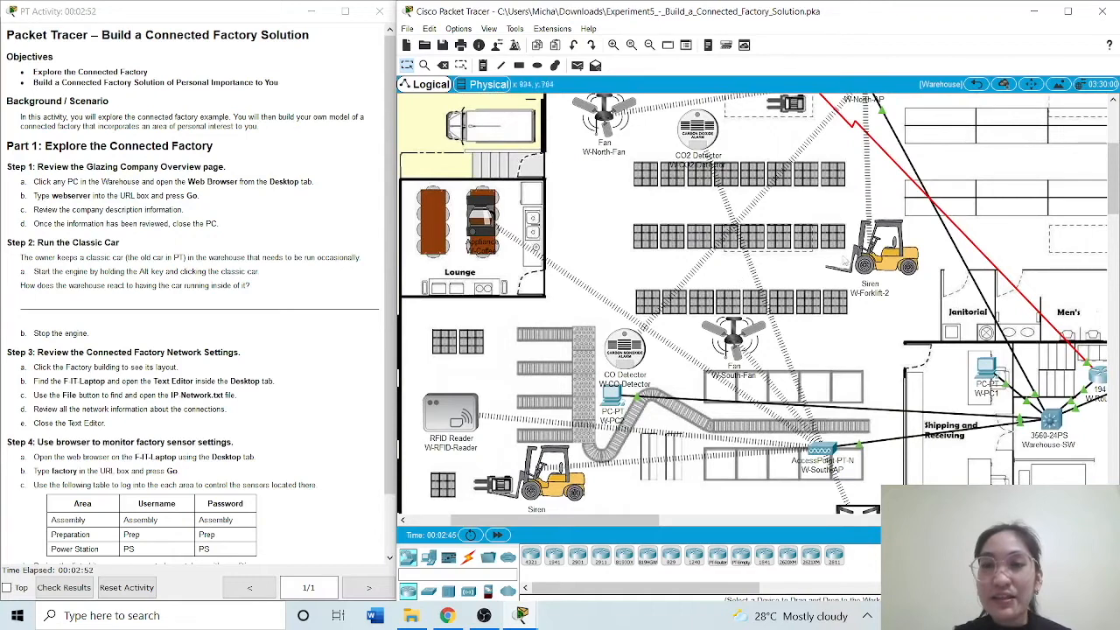
drag(1114, 191, 1114, 156)
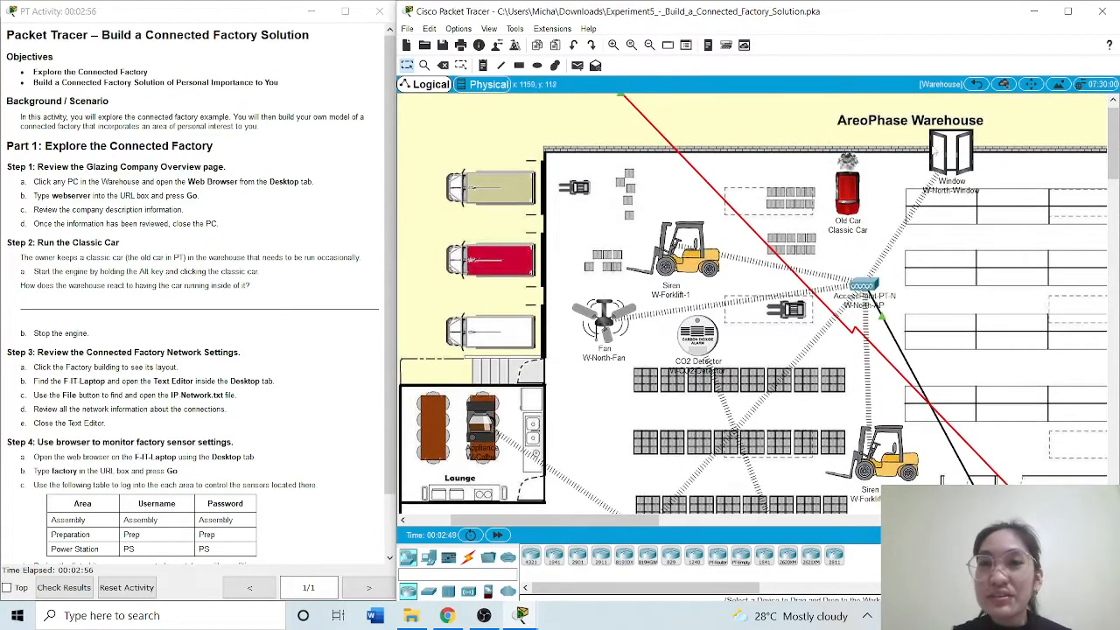
drag(1114, 146, 1113, 210)
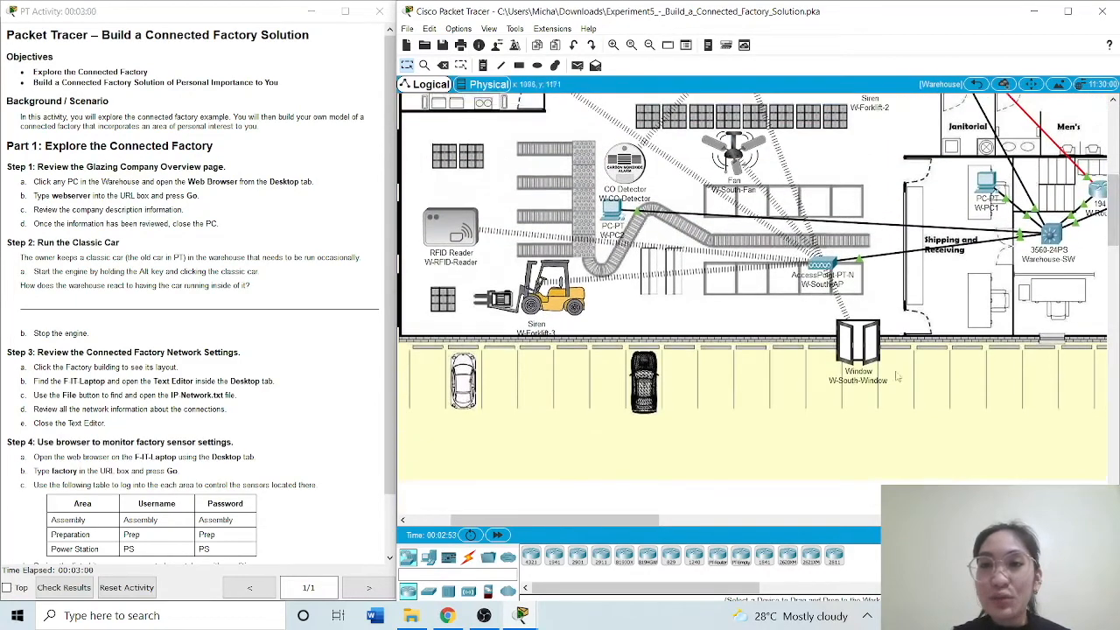
Stop the engine of the Classic Car
drag(1113, 205, 1114, 136)
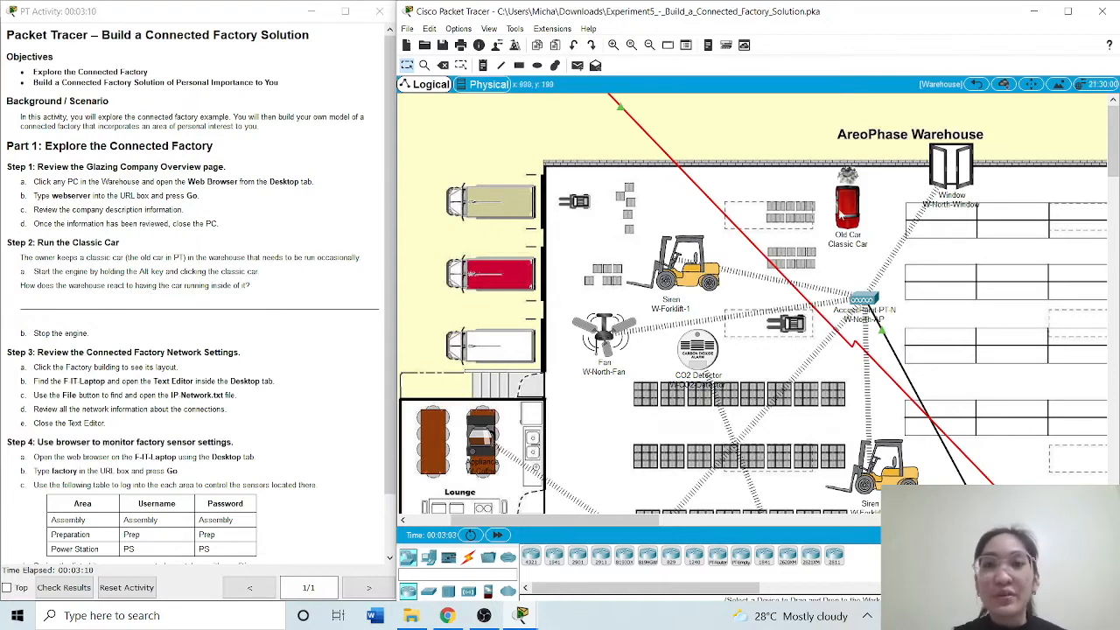
mouse_move(845, 223)
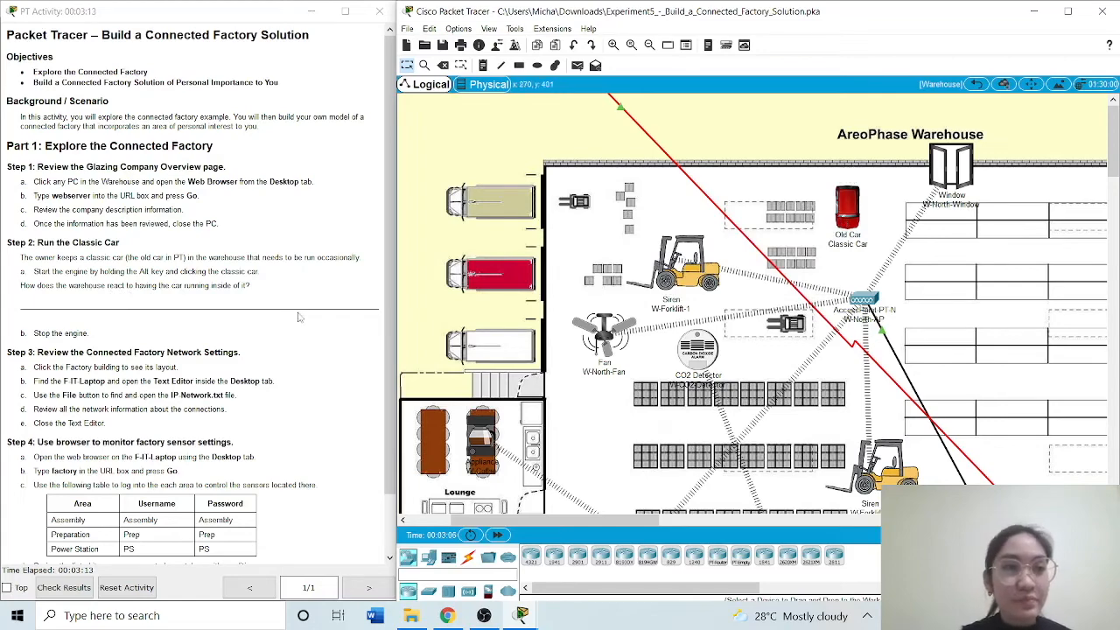
Leave the Warehouse for the root level and enter the Casting Factory to reach its main building layout
scroll(386, 317, down, 1)
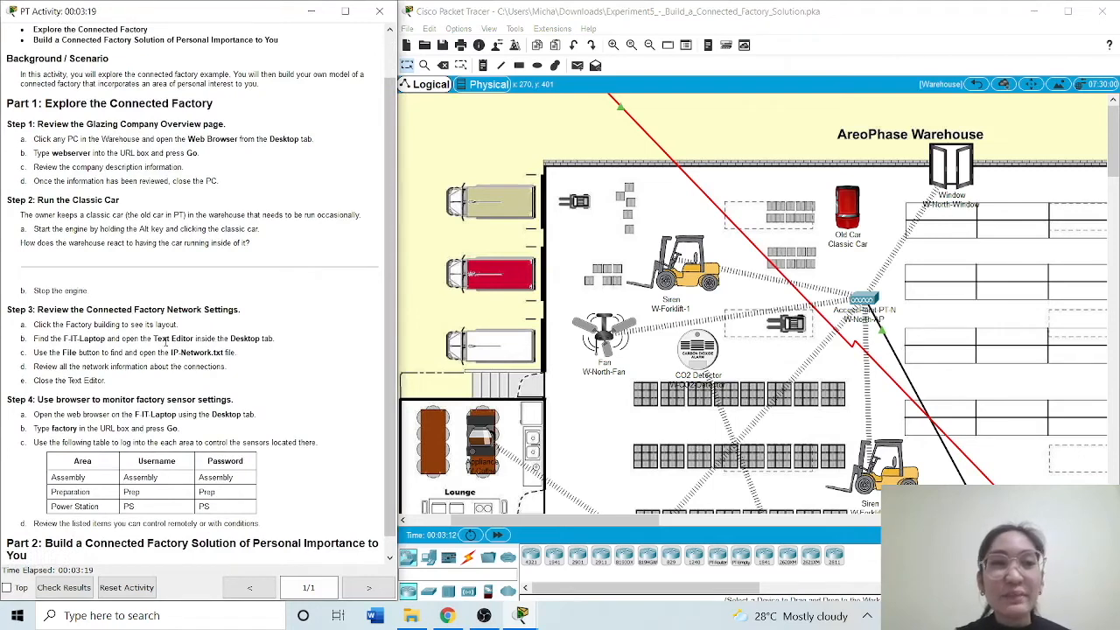
click(973, 85)
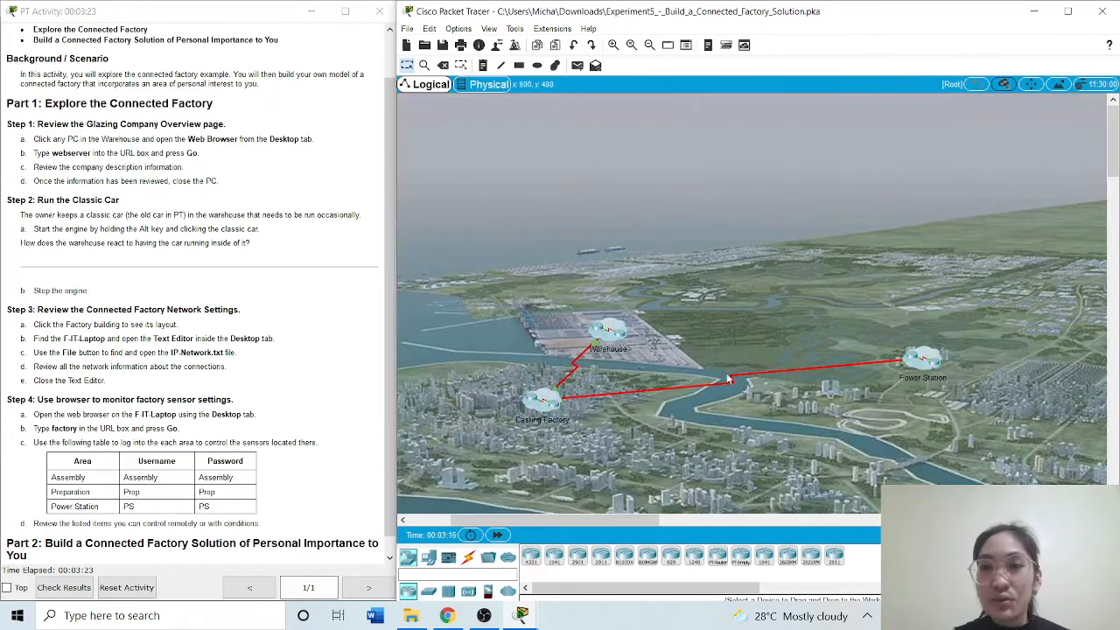
click(547, 400)
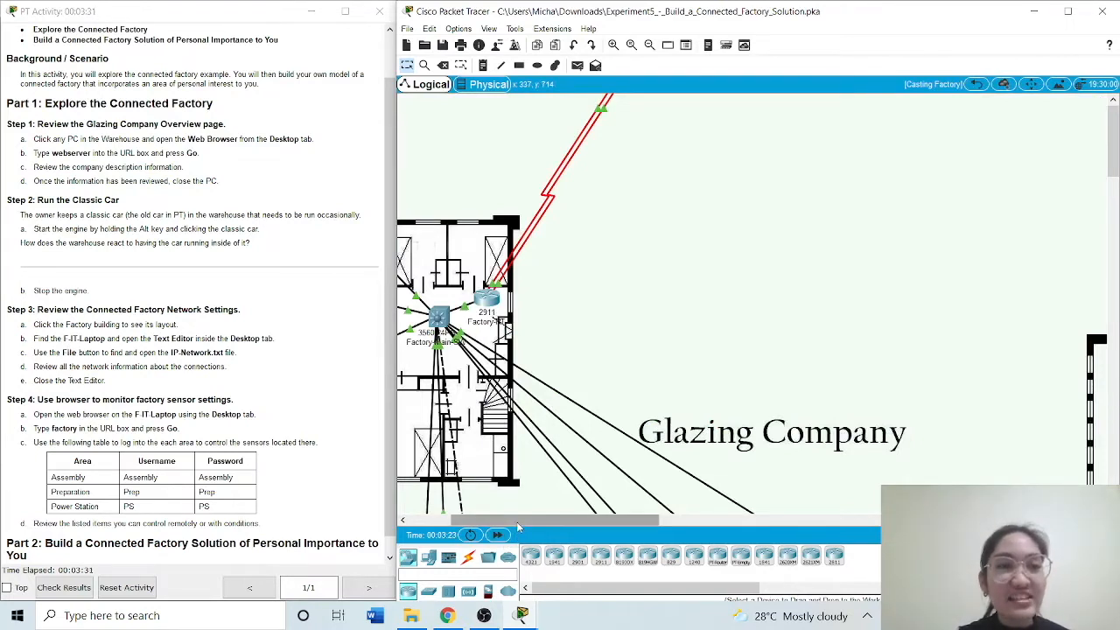
drag(510, 520, 463, 520)
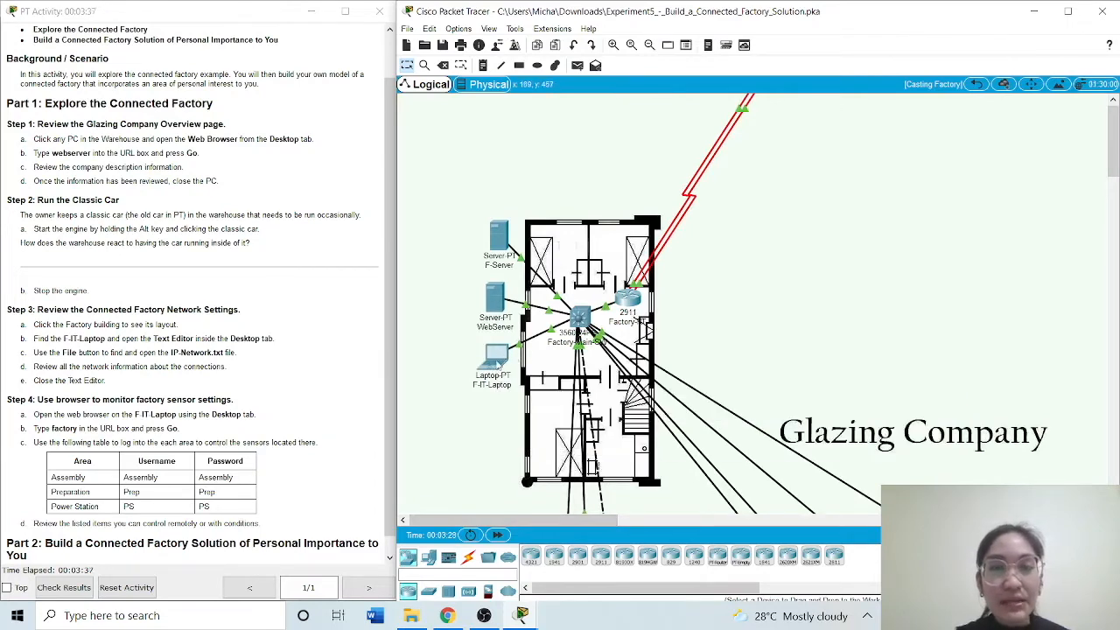
Open the IP-Network.txt file in the Text Editor of F-IT-Laptop
click(496, 358)
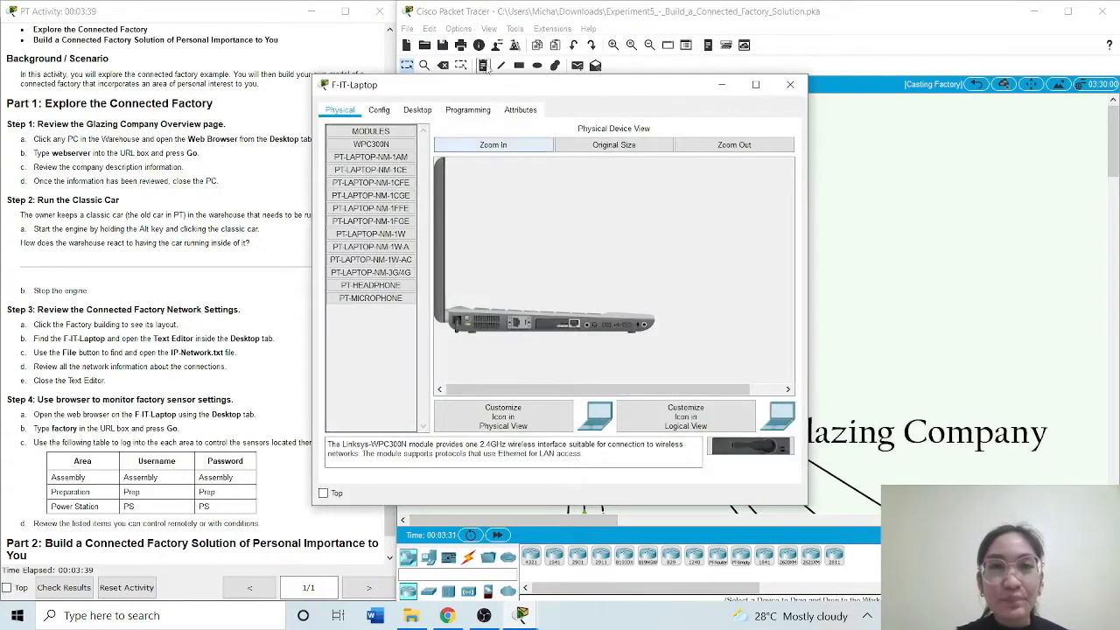
drag(494, 87, 629, 93)
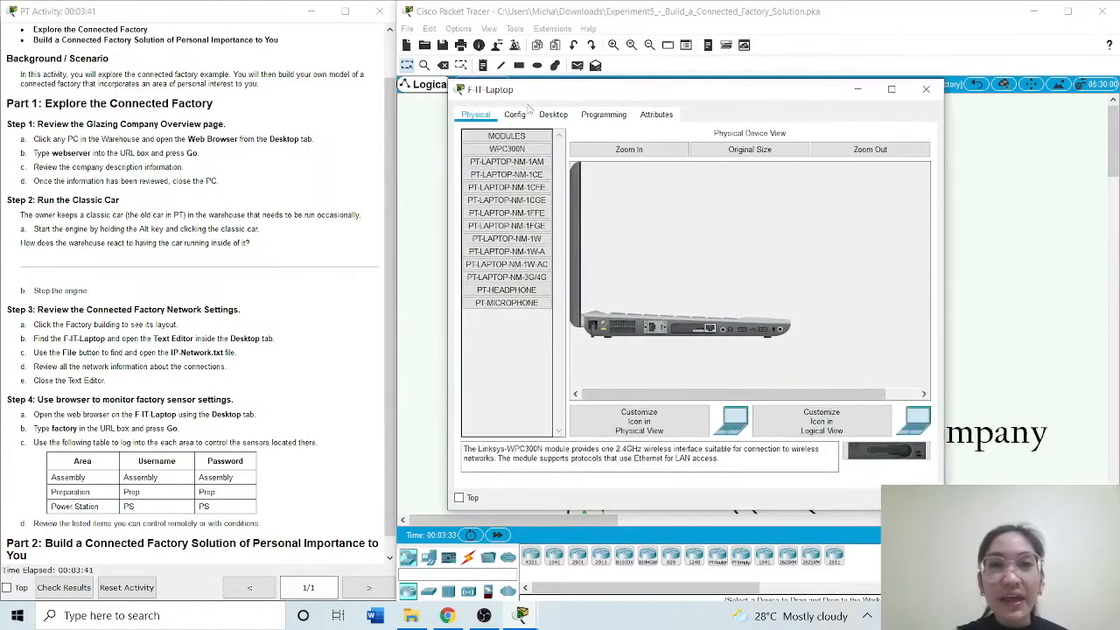
click(553, 115)
click(687, 384)
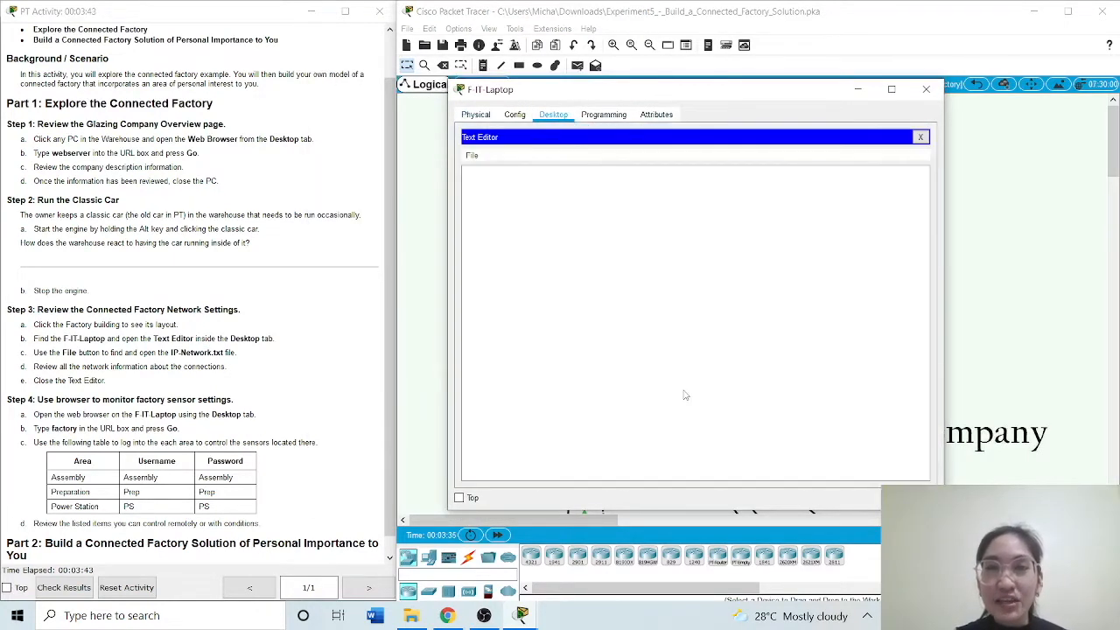
click(474, 155)
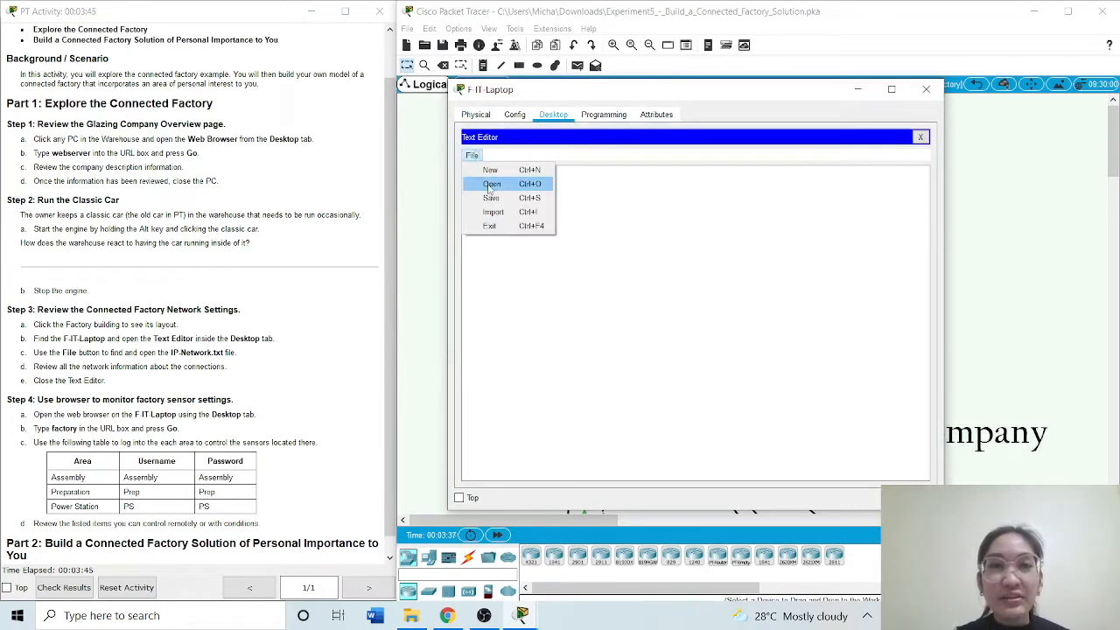
click(489, 184)
click(658, 277)
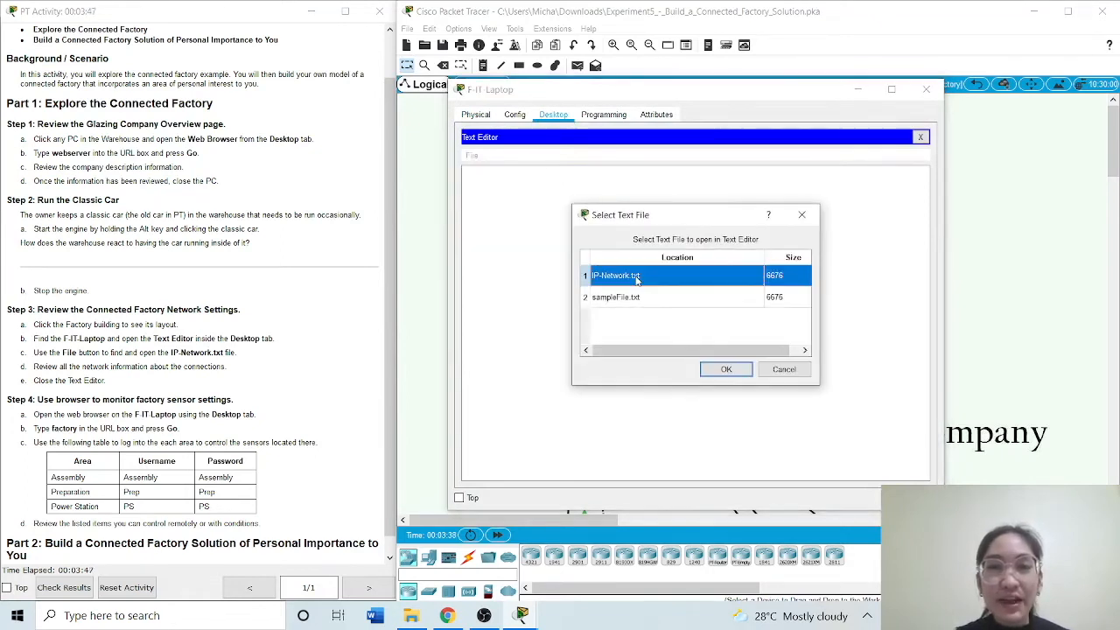
click(726, 369)
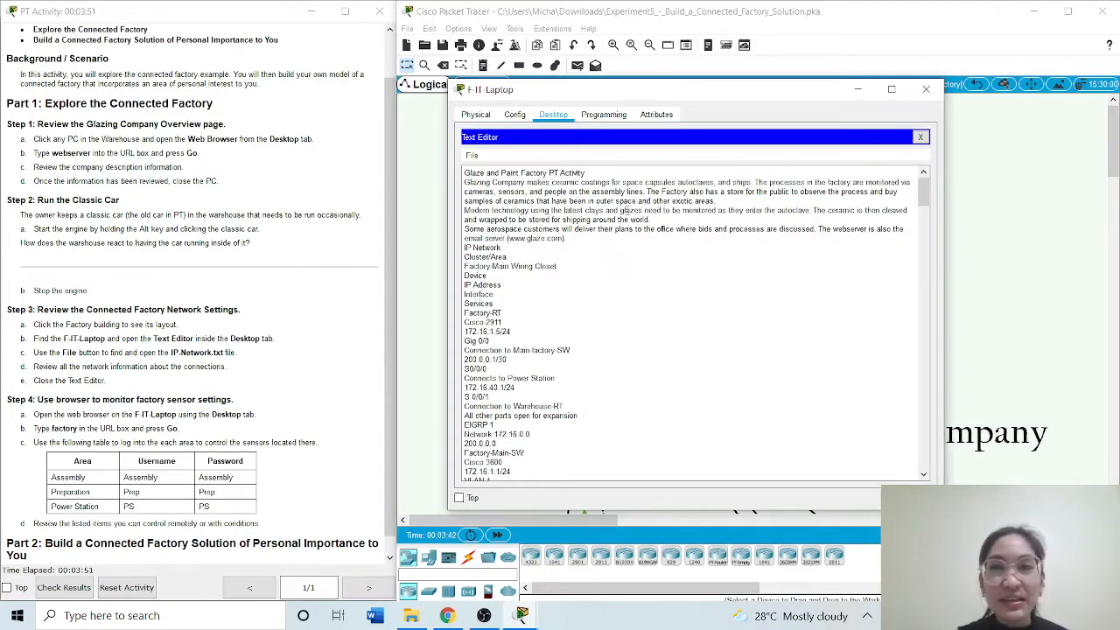
Review the factory network information in IP-Network.txt and close the Text Editor
mouse_move(925, 198)
mouse_down()
mouse_move(927, 207)
mouse_move(926, 192)
mouse_up()
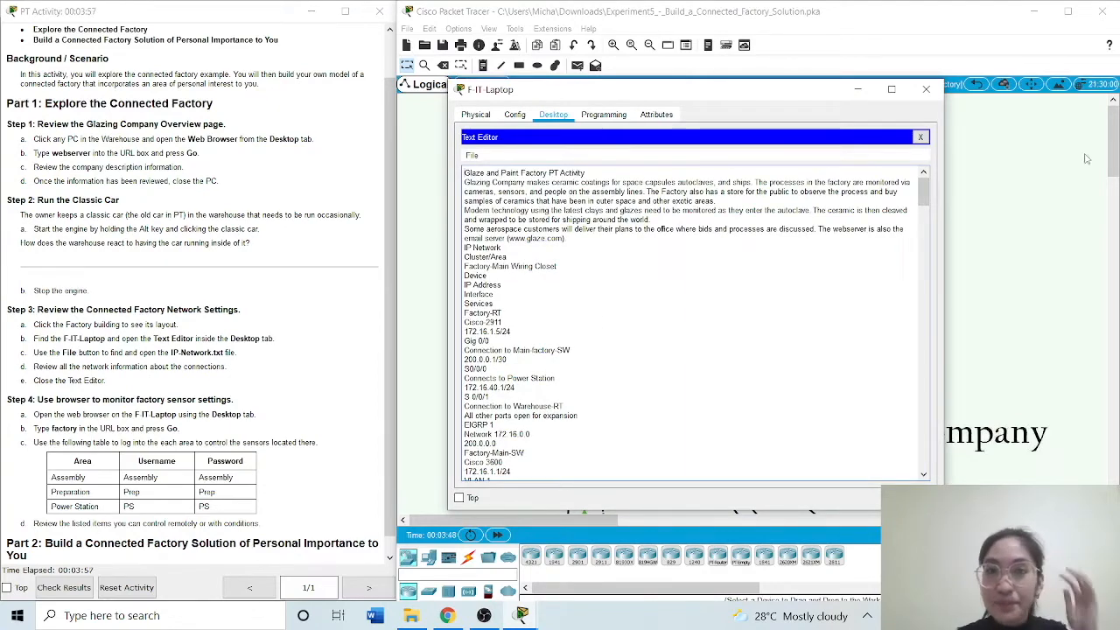
drag(924, 200, 952, 181)
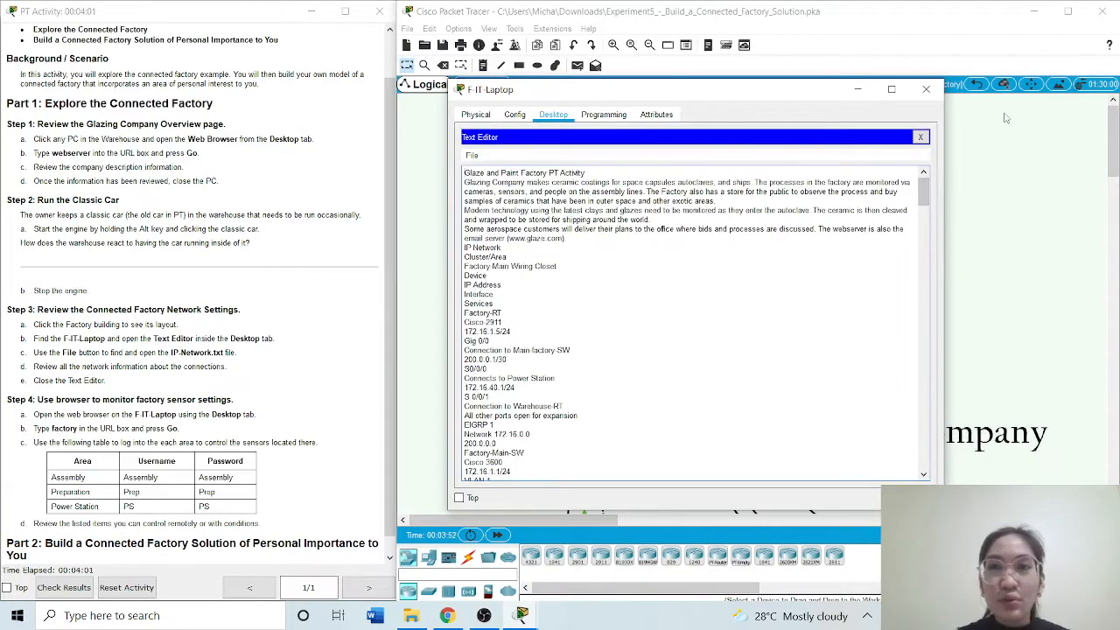
click(920, 137)
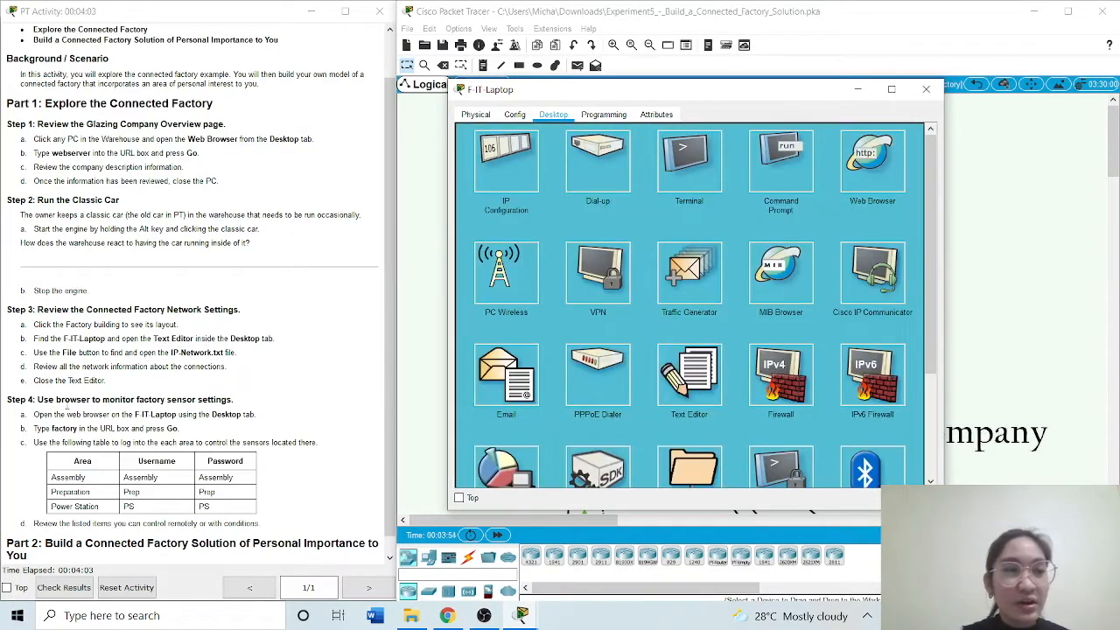
Open the Web Browser on F-IT-Laptop and load the factory address
scroll(66, 405, down, 1)
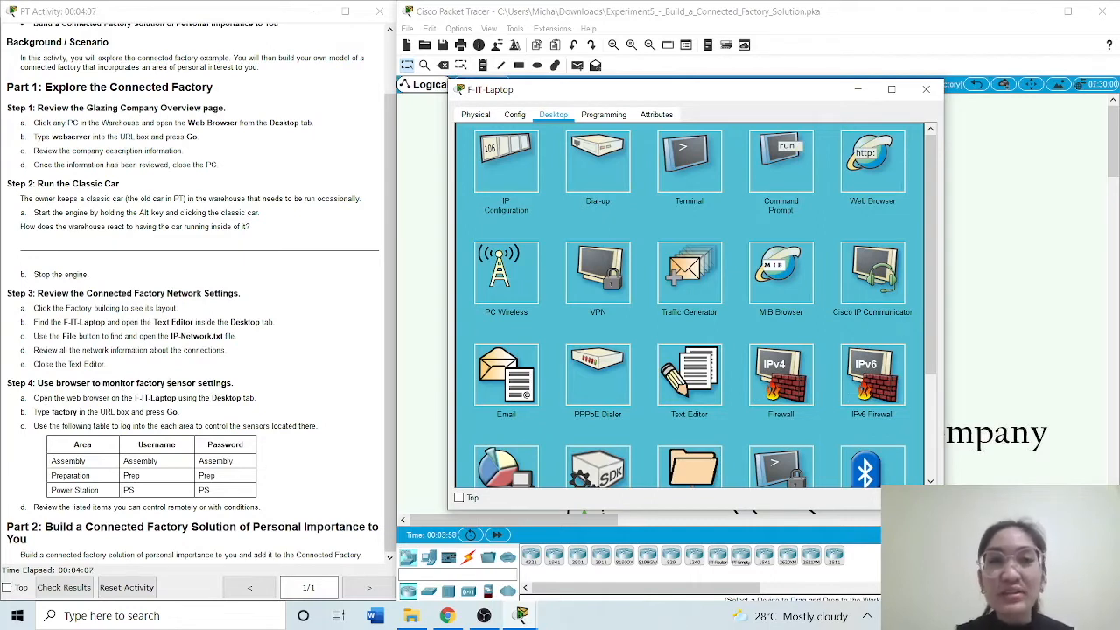
click(867, 172)
click(613, 154)
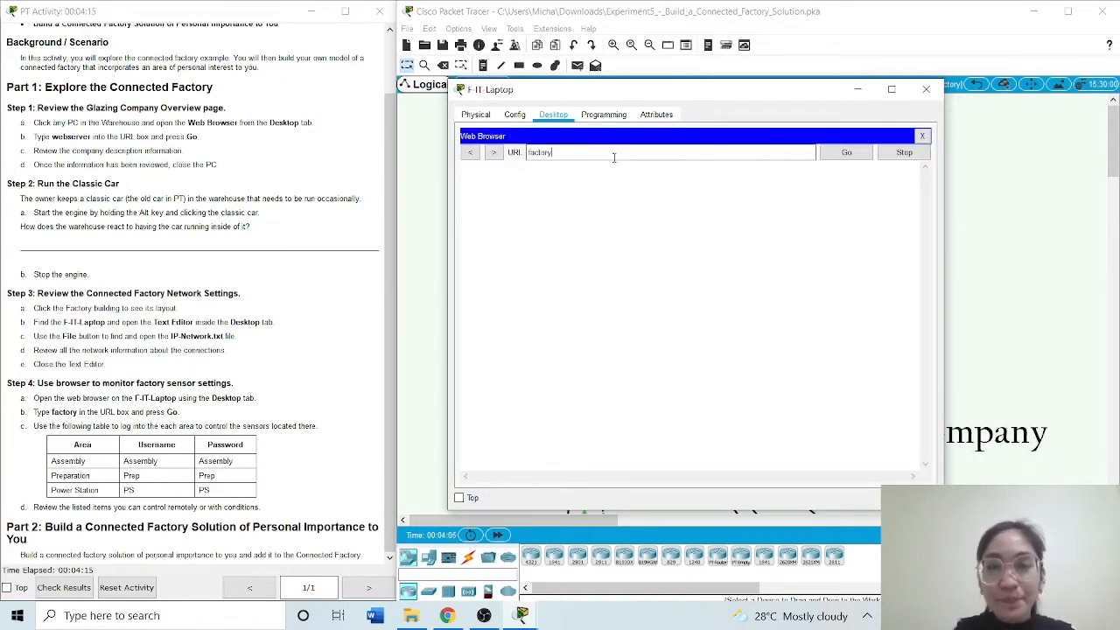
key(Return)
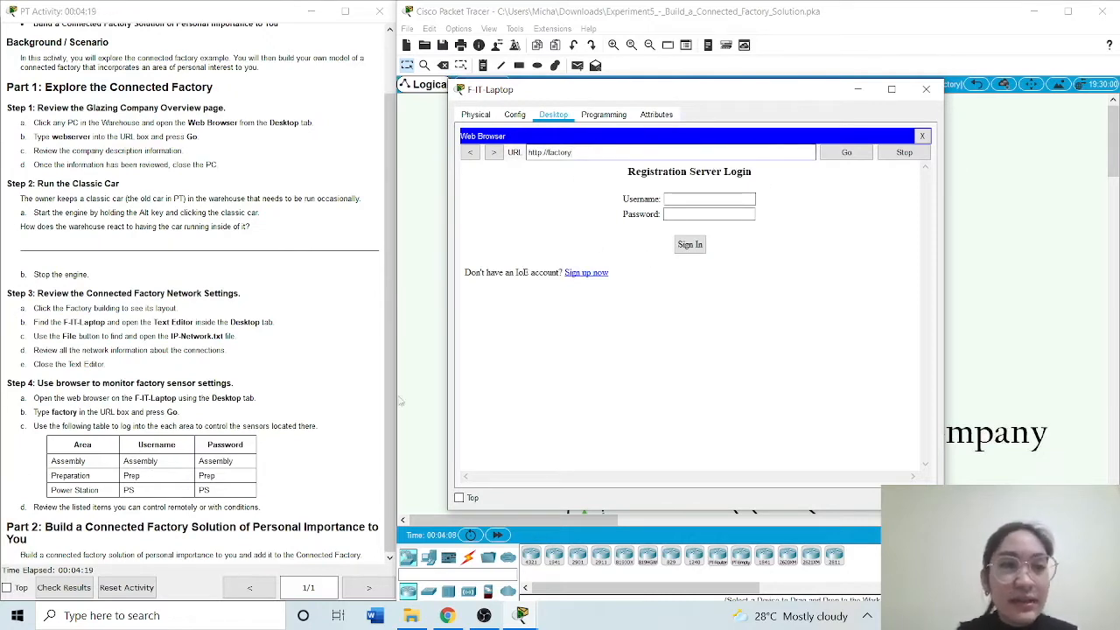
Sign in to the factory registration server with the Assembly area's username and account password
click(687, 203)
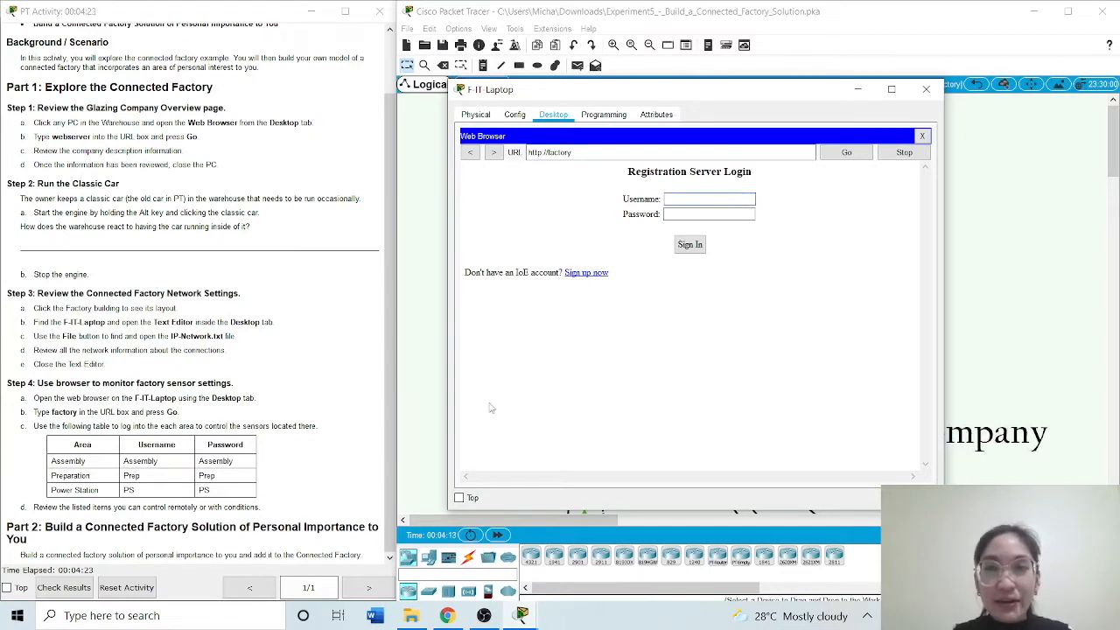
key(Caps_Lock)
text(A)
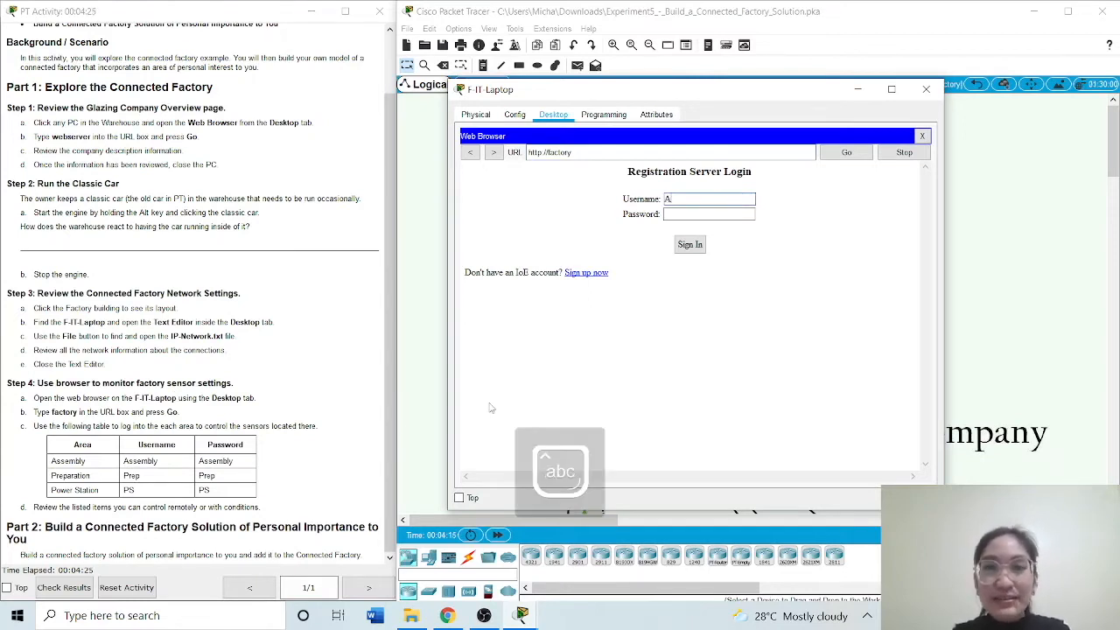
text(sse)
key(BackSpace)
text(sem)
click(675, 215)
key(Caps_Lock)
text(A)
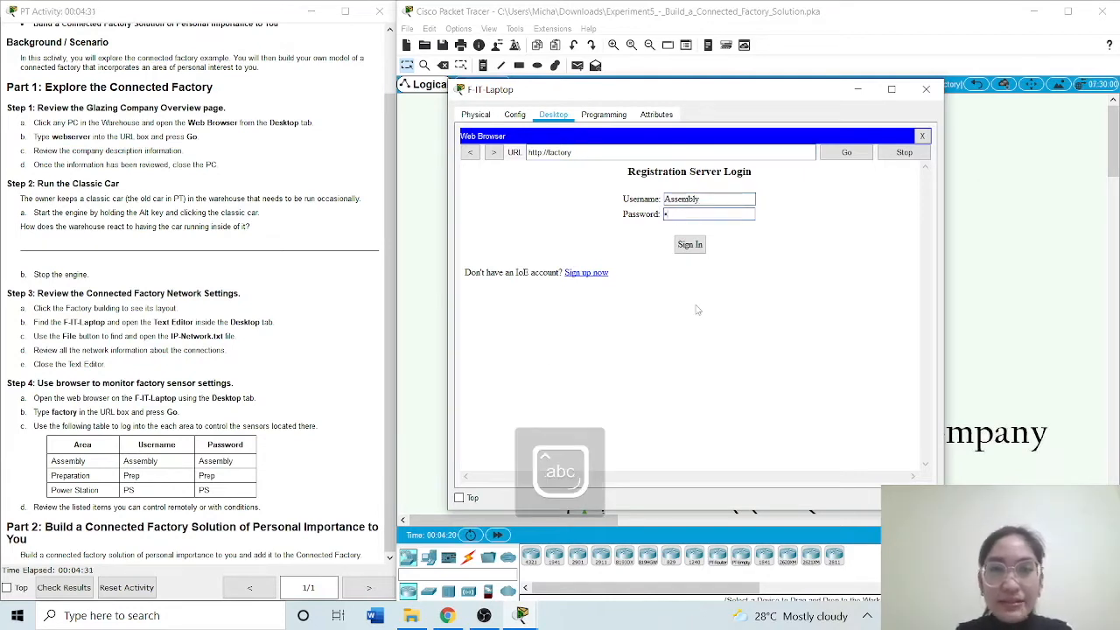
text(ssembly)
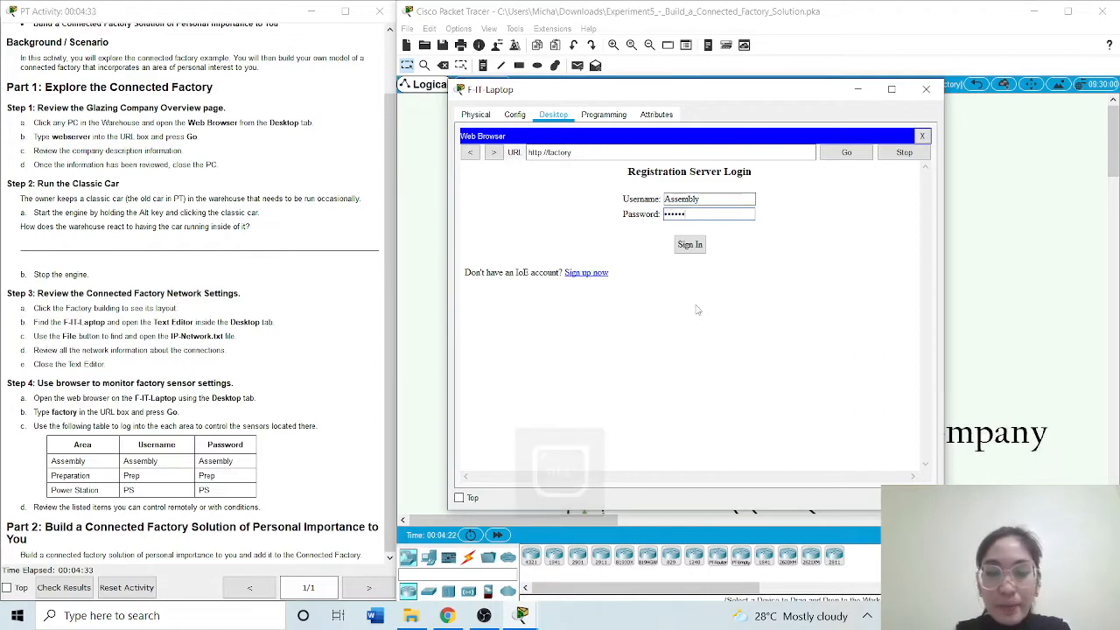
key(Return)
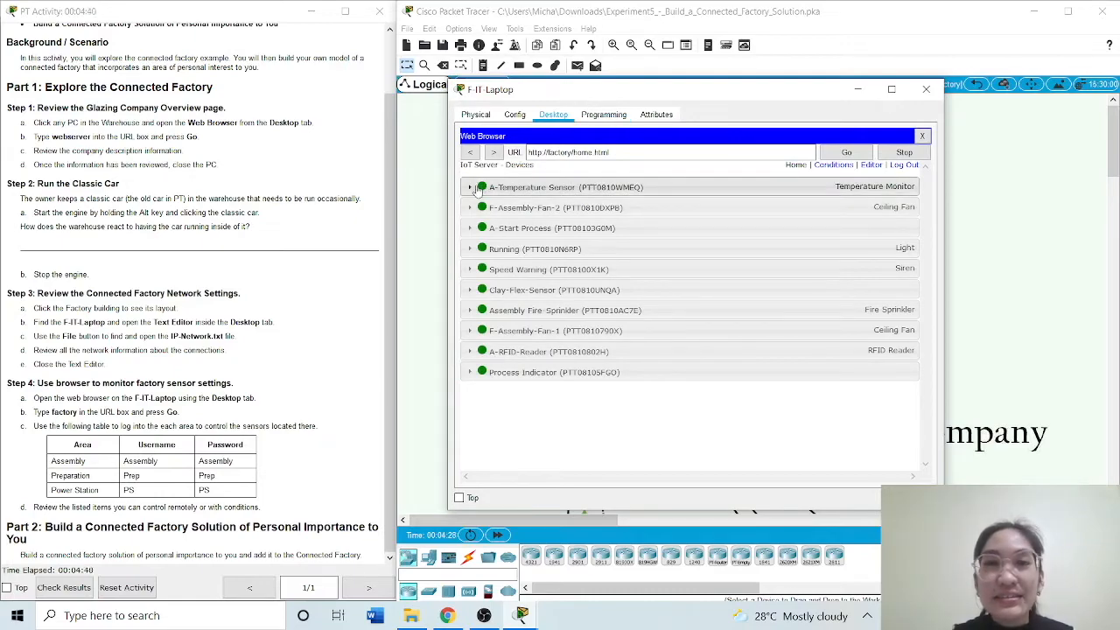
Place the F-IT-Laptop window beside the workspace and bring the factory's Assembly area into view next to the device list
drag(657, 95, 222, 92)
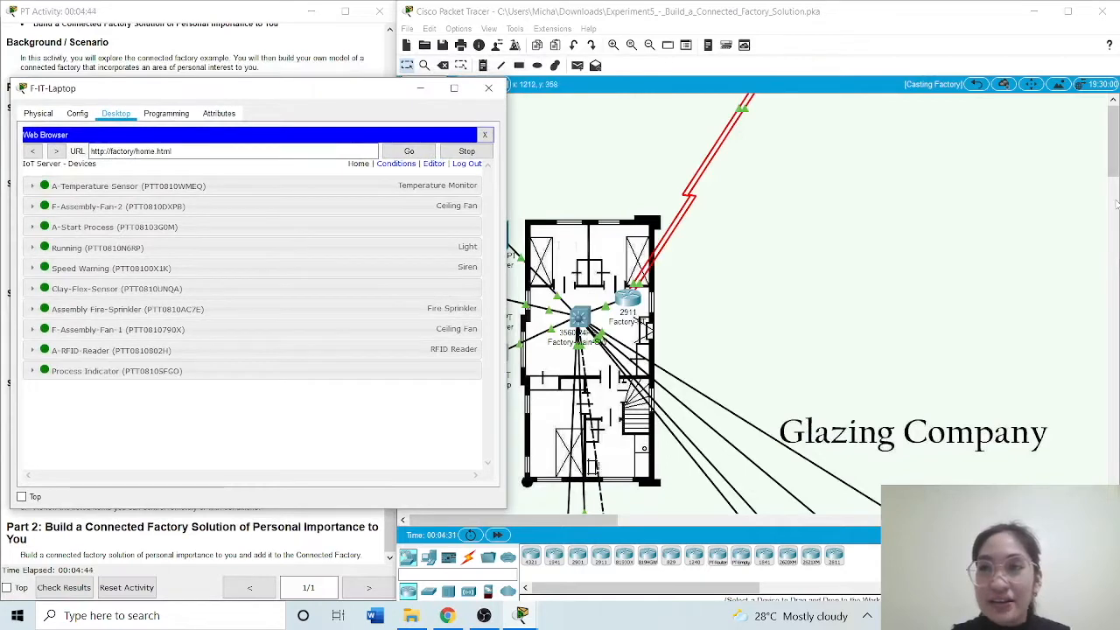
click(1112, 120)
drag(1112, 131, 1112, 193)
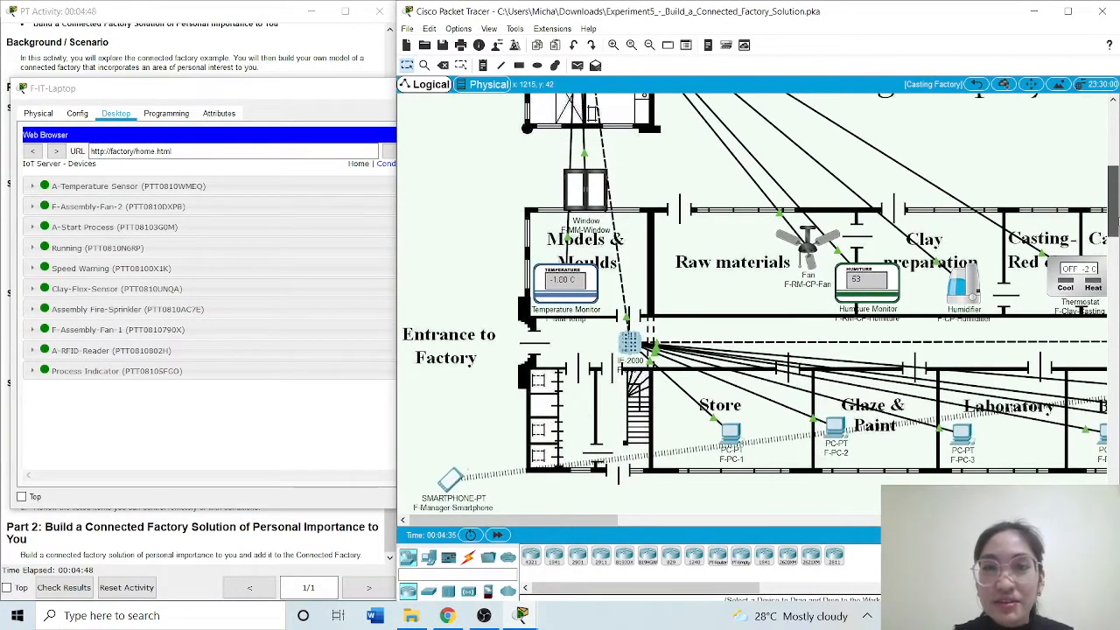
drag(562, 522, 773, 518)
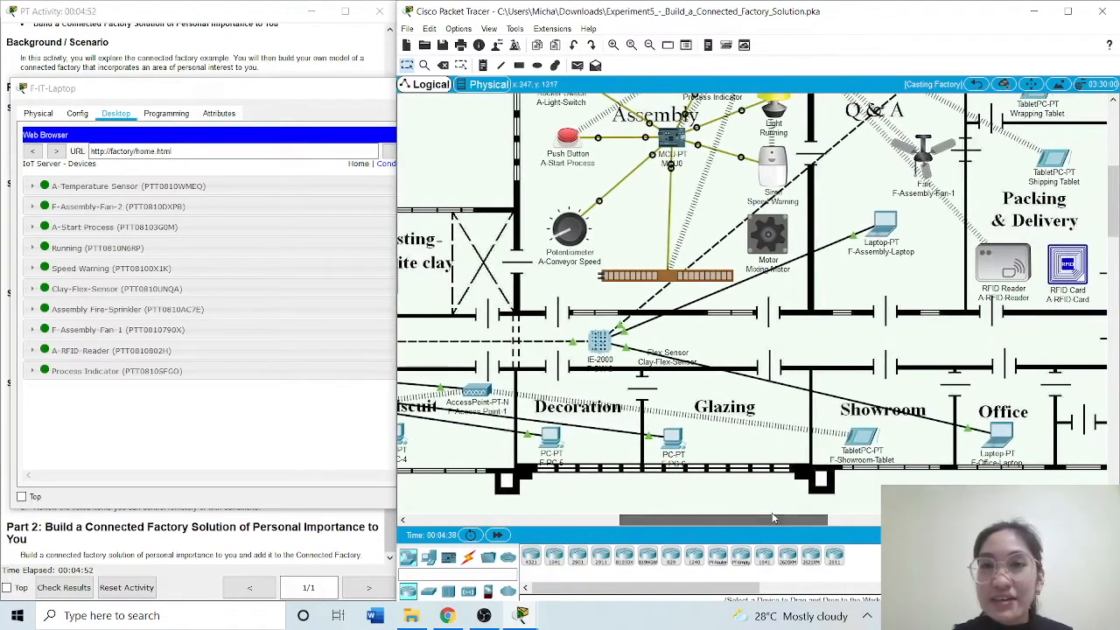
drag(1112, 201, 1111, 172)
click(369, 109)
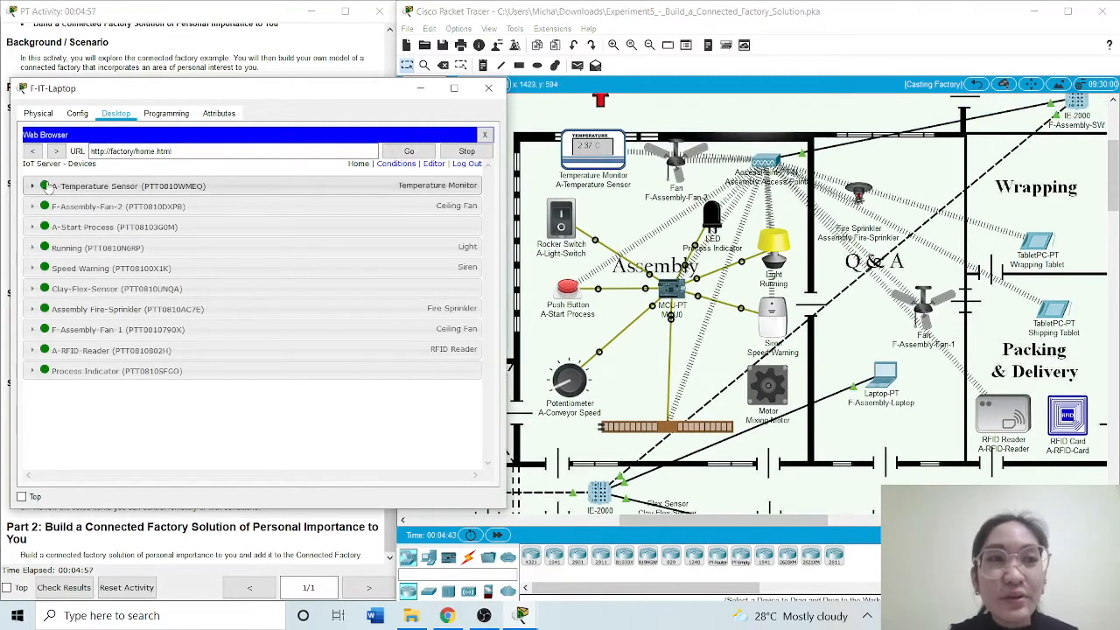
Expand A-Temperature Sensor, and test F-Assembly-Fan-2 at Low and High before turning it Off
click(45, 188)
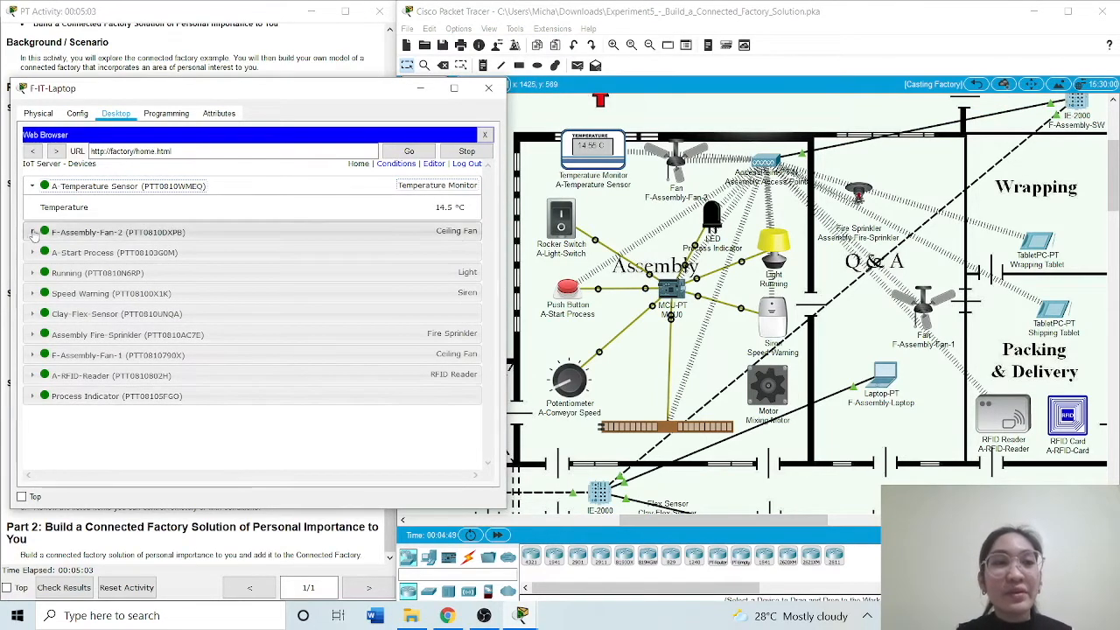
click(32, 232)
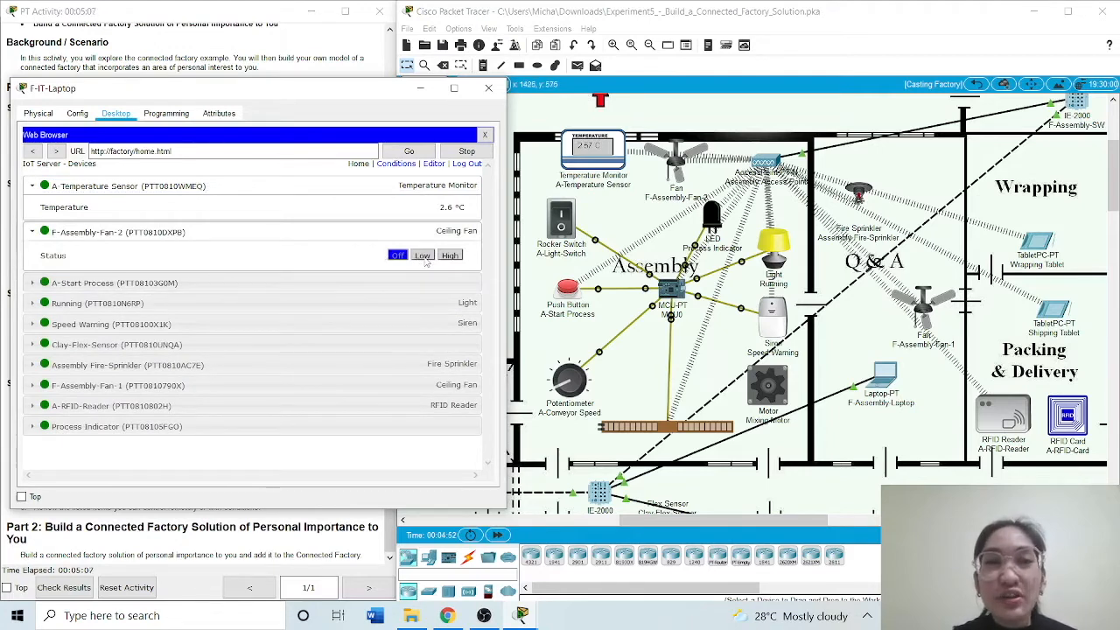
click(422, 256)
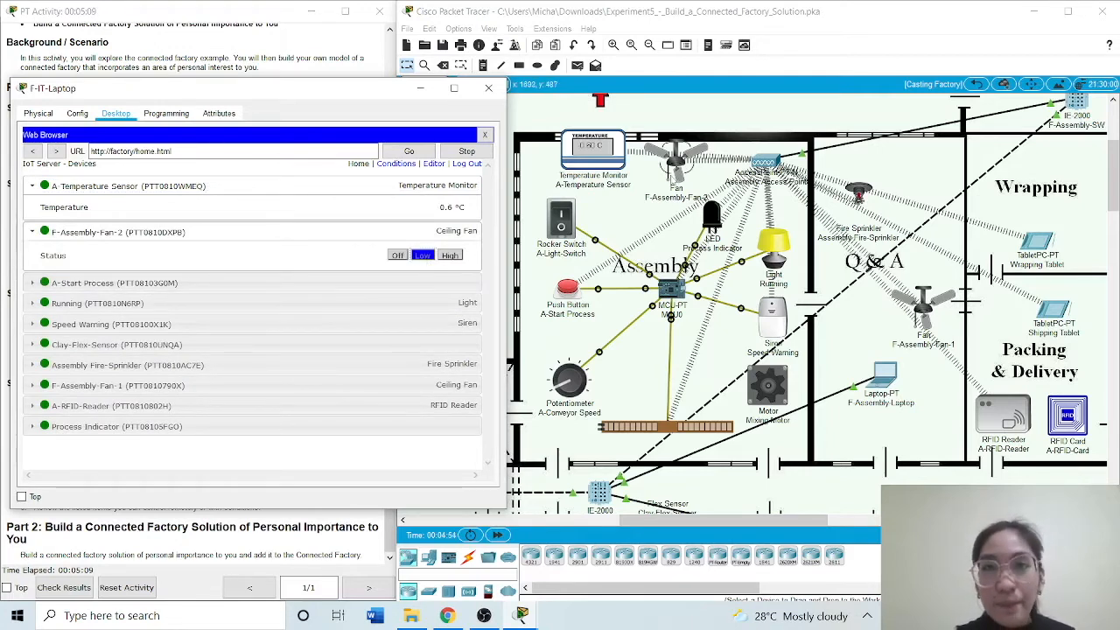
click(450, 255)
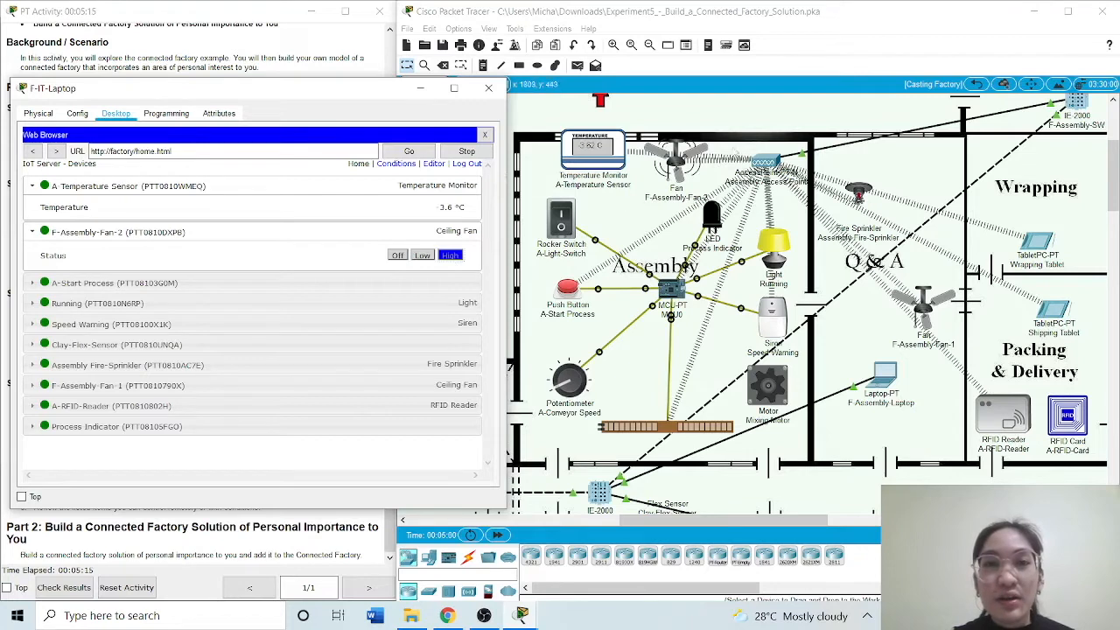
click(398, 256)
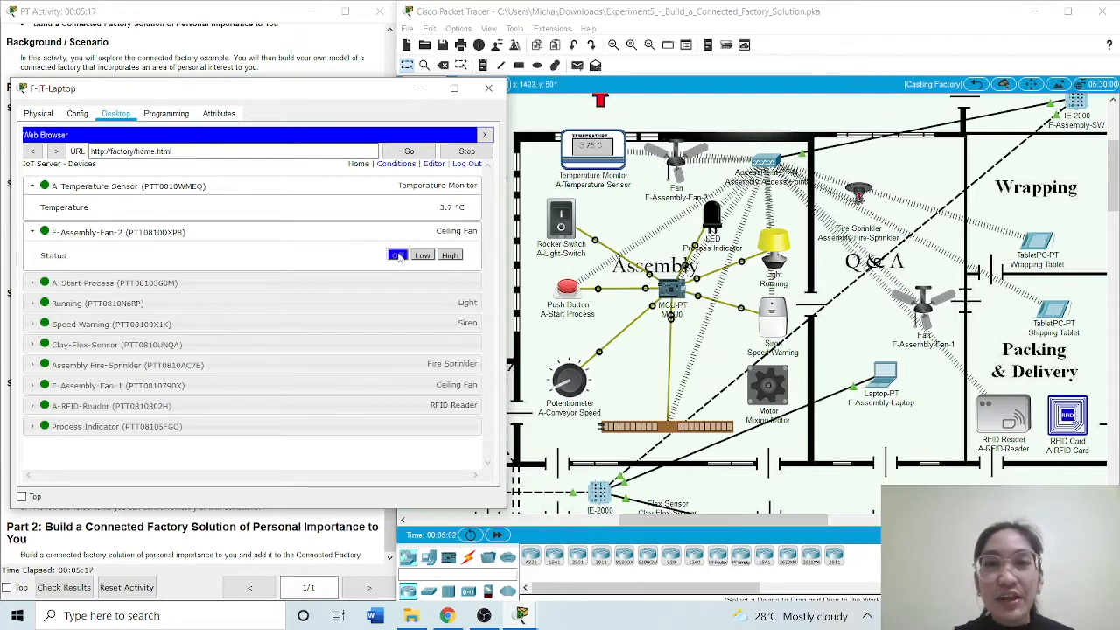
Expand A-Start Process, and test the Running light at Dim and On before turning it Off
click(100, 286)
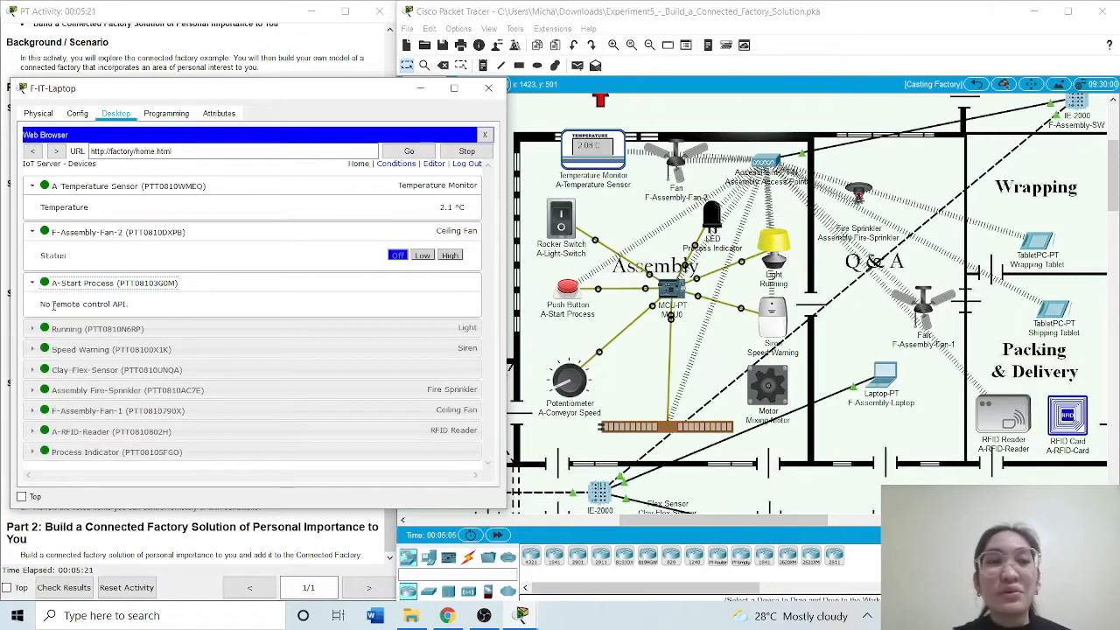
click(92, 330)
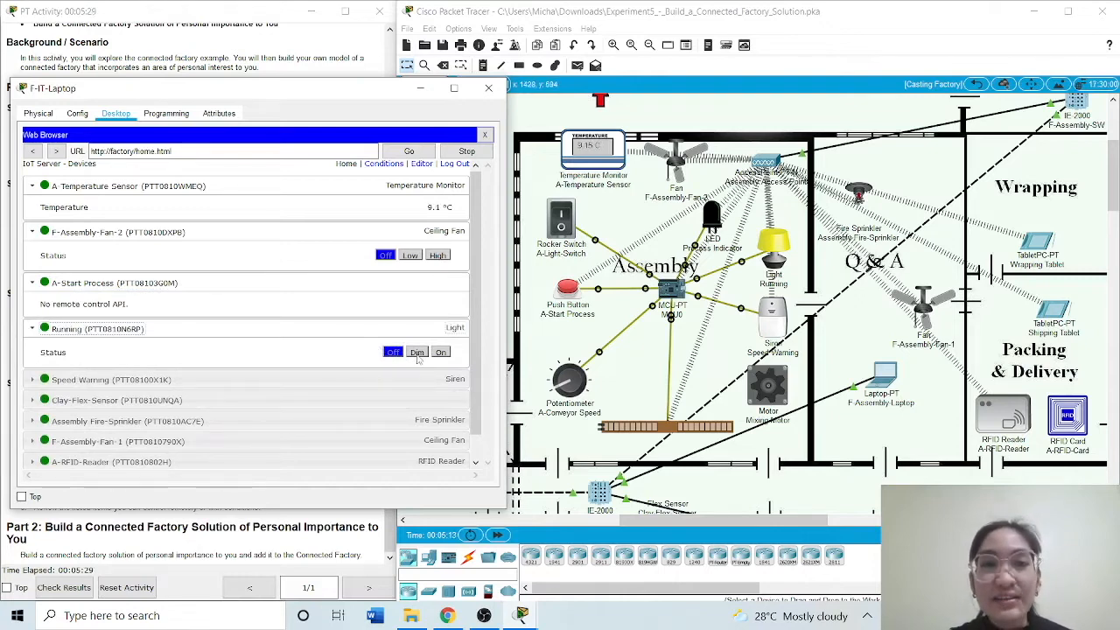
click(417, 352)
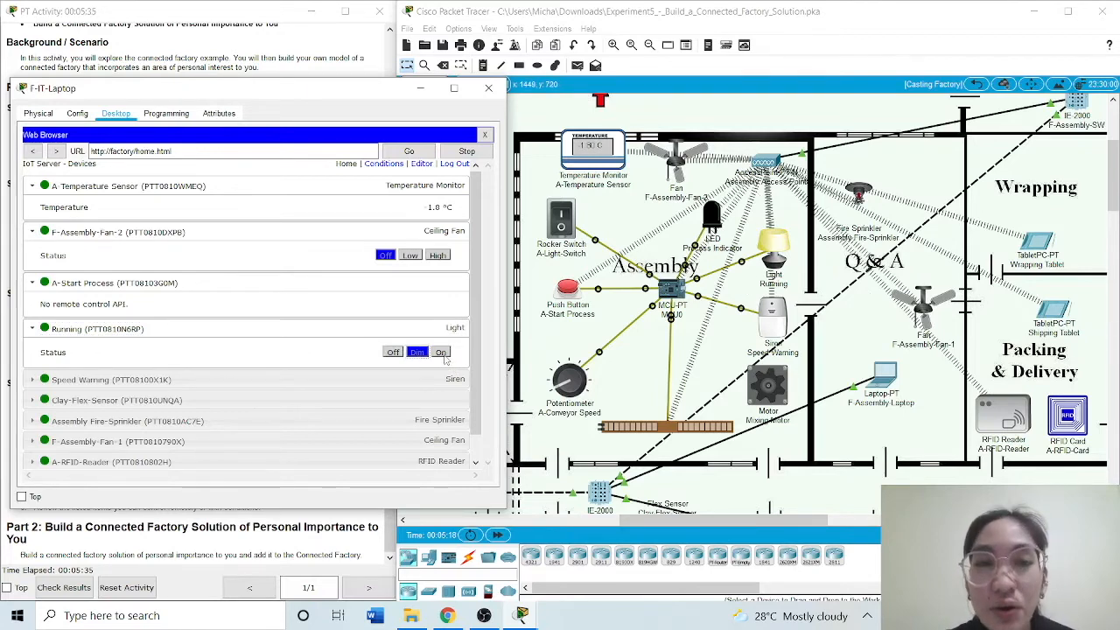
click(441, 352)
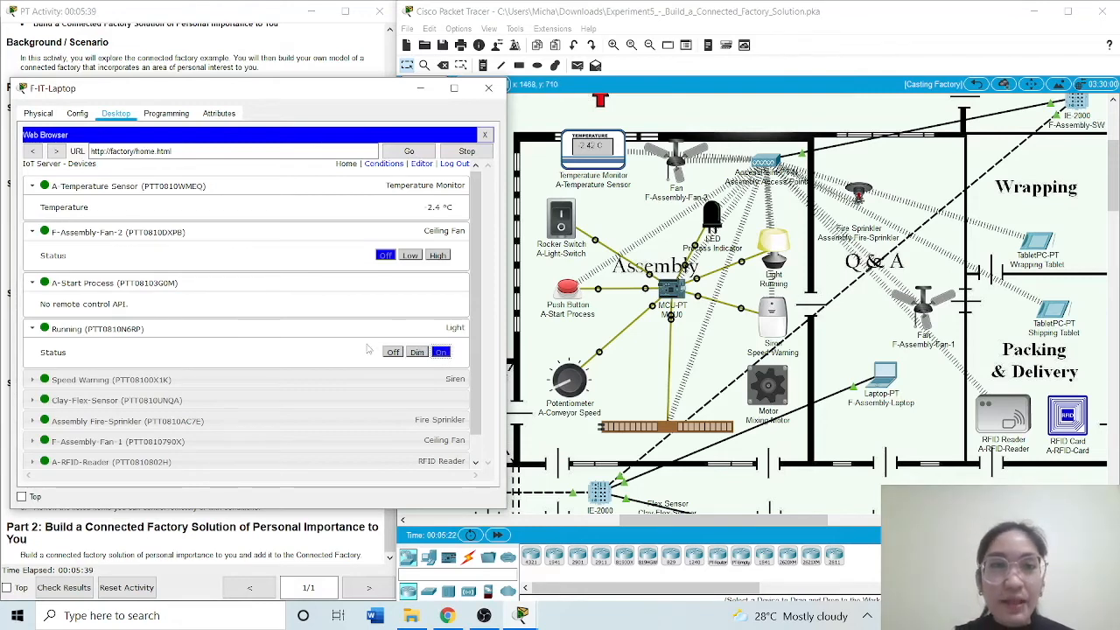
click(392, 351)
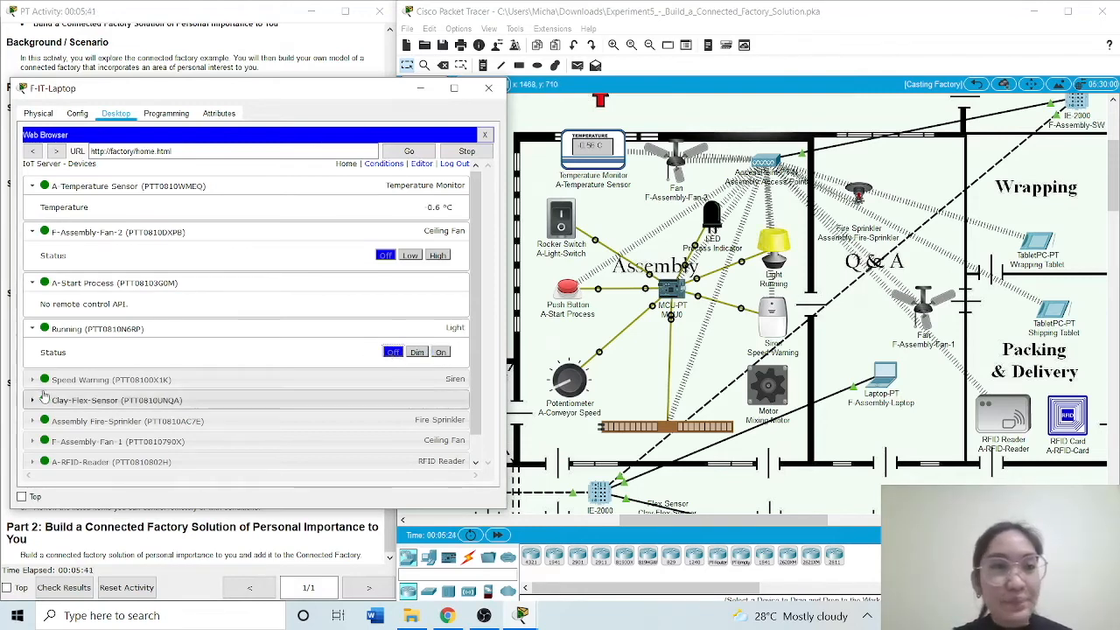
Expand the Speed Warning siren and test it by switching it on and back off
click(53, 382)
scroll(54, 385, down, 1)
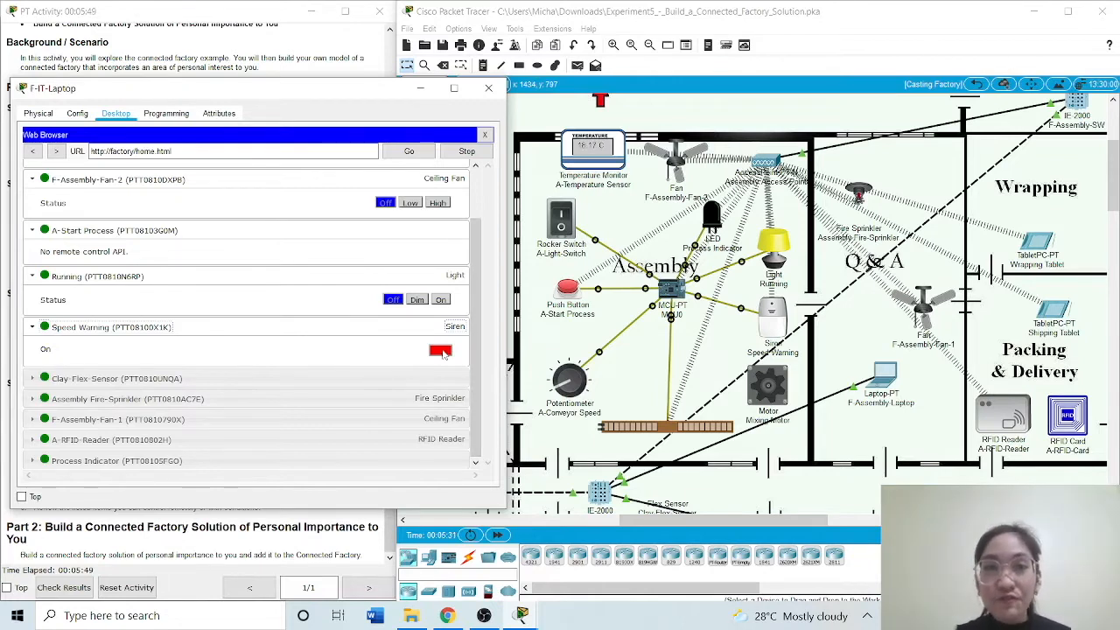
click(441, 351)
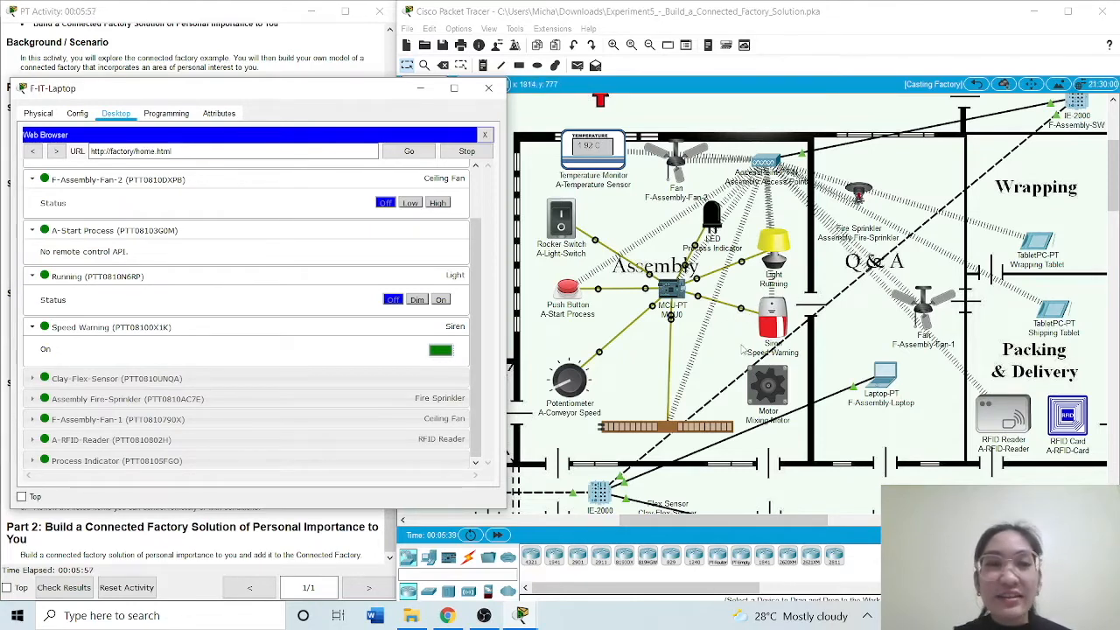
click(441, 351)
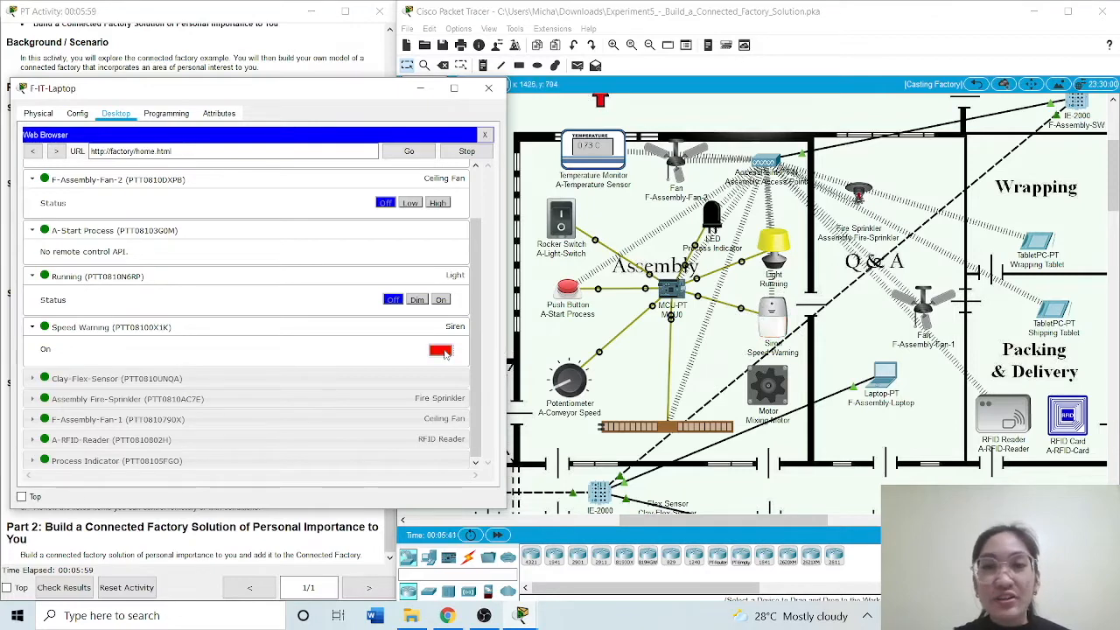
Expand Clay-Flex-Sensor, and test the Assembly Fire-Sprinkler by switching it on and back off
click(447, 375)
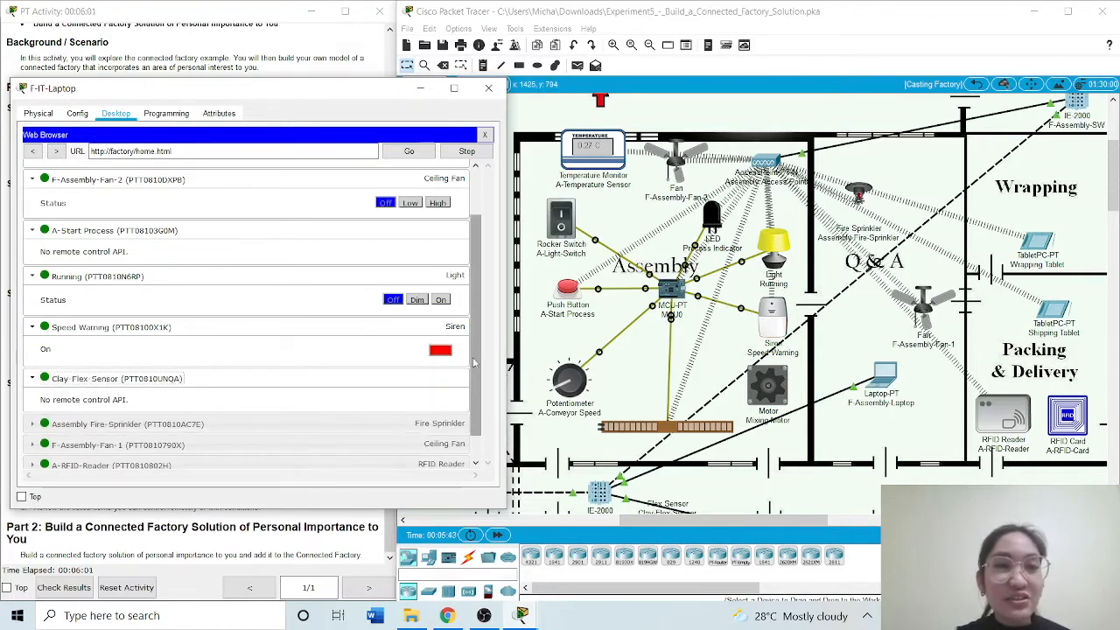
scroll(472, 350, down, 1)
click(63, 401)
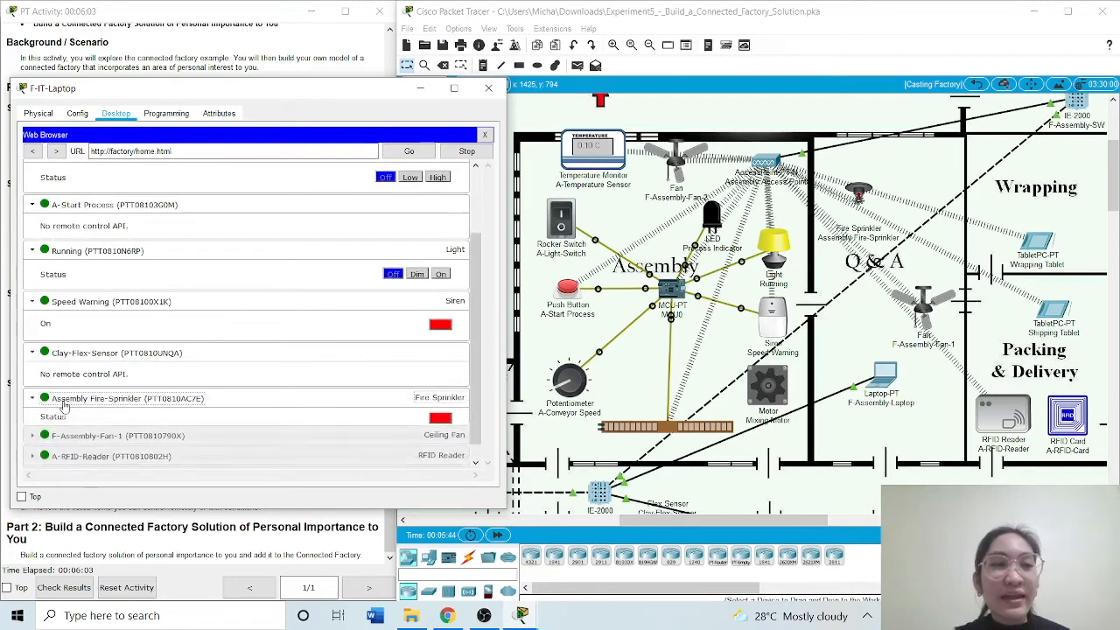
drag(476, 400, 479, 446)
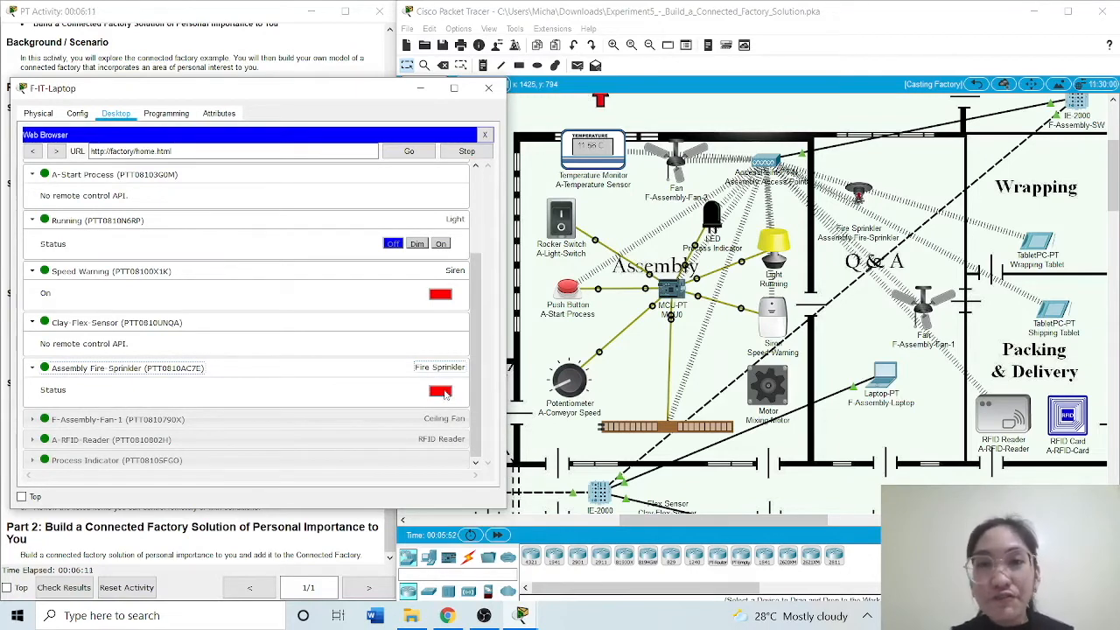
click(438, 391)
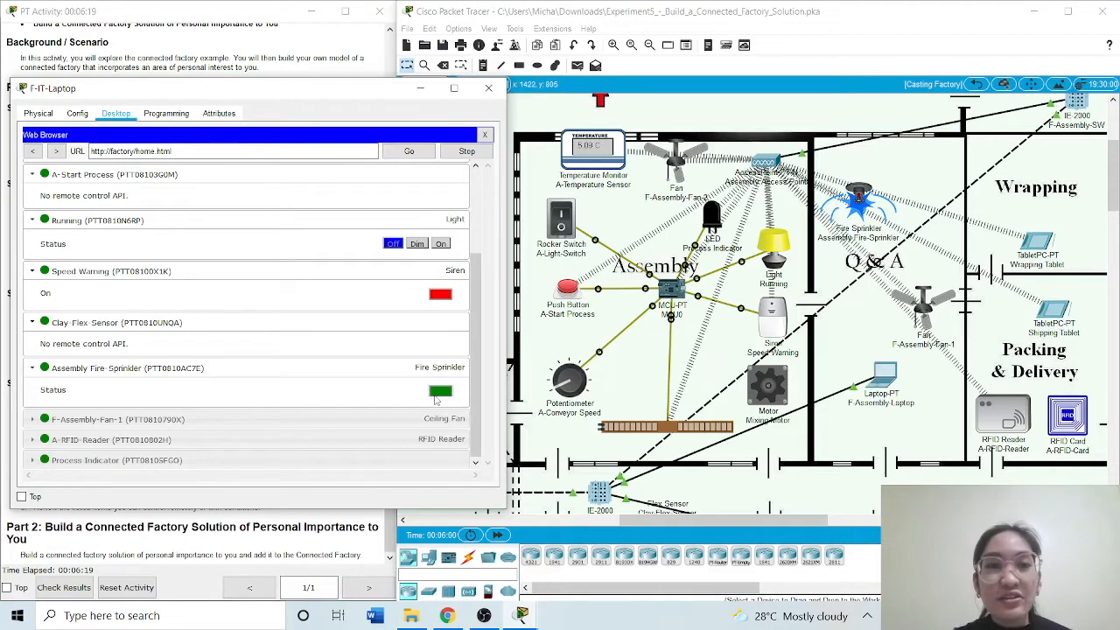
click(437, 395)
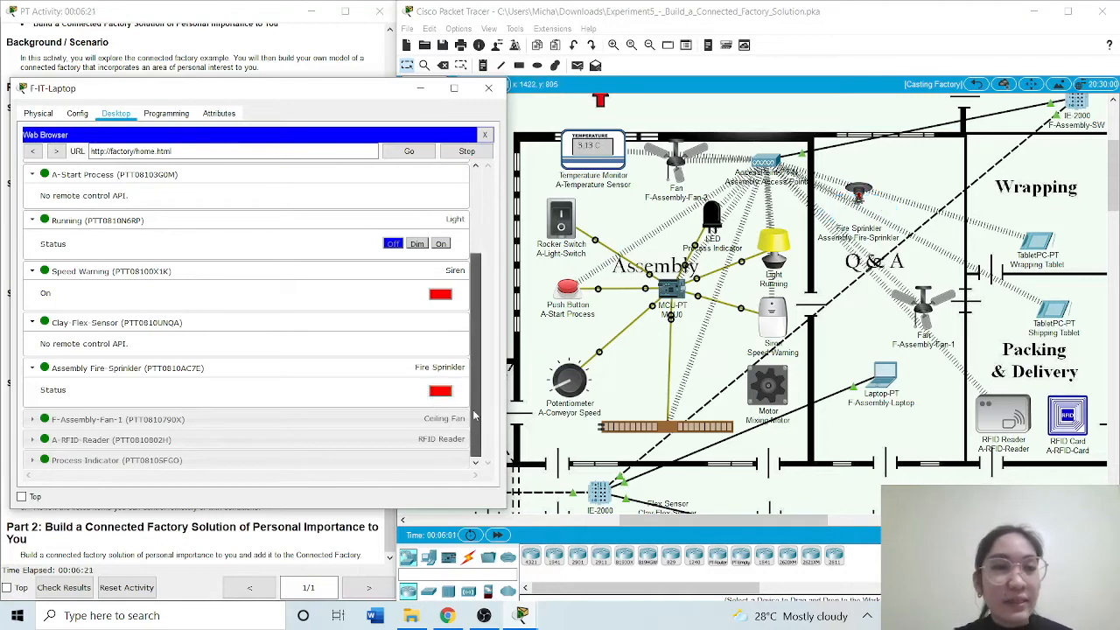
Expand F-Assembly-Fan-1 and test it at Low and High before turning it Off
click(222, 422)
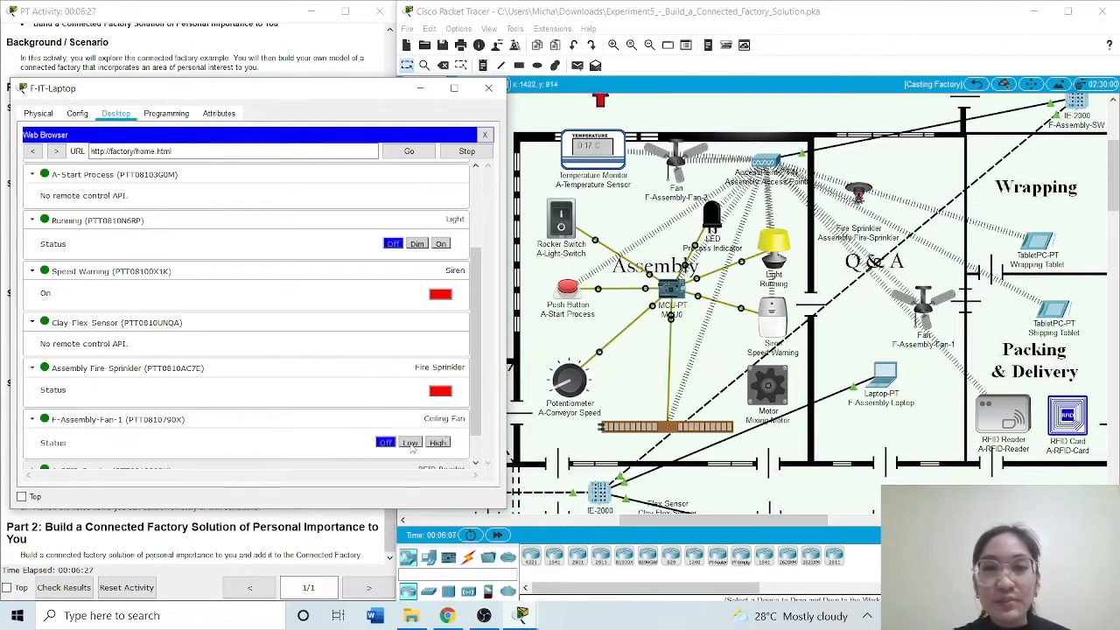
click(410, 442)
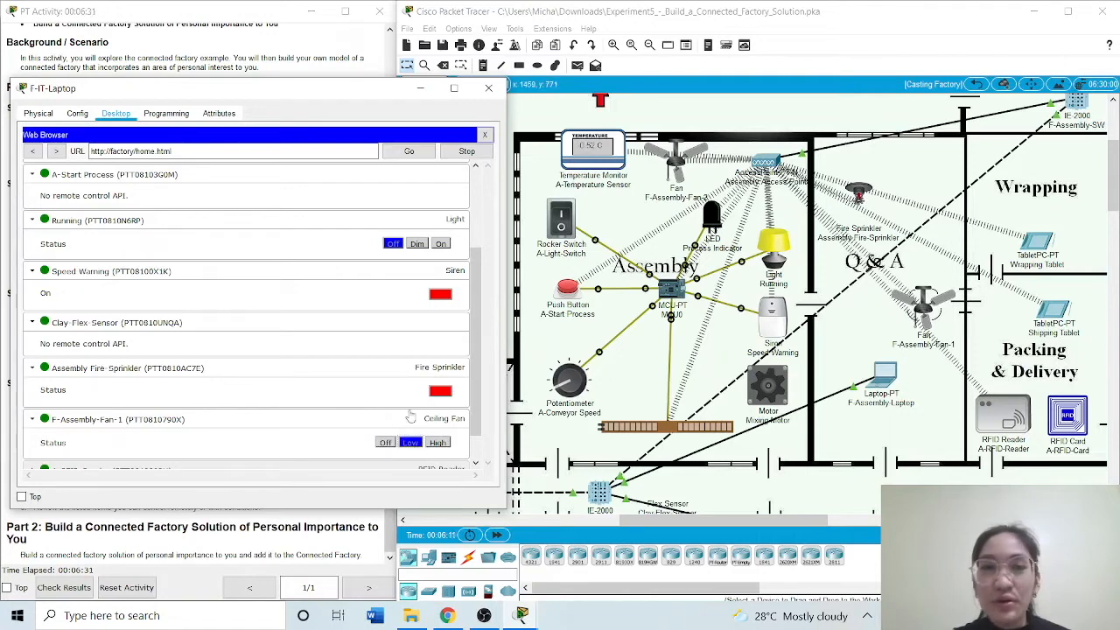
click(436, 443)
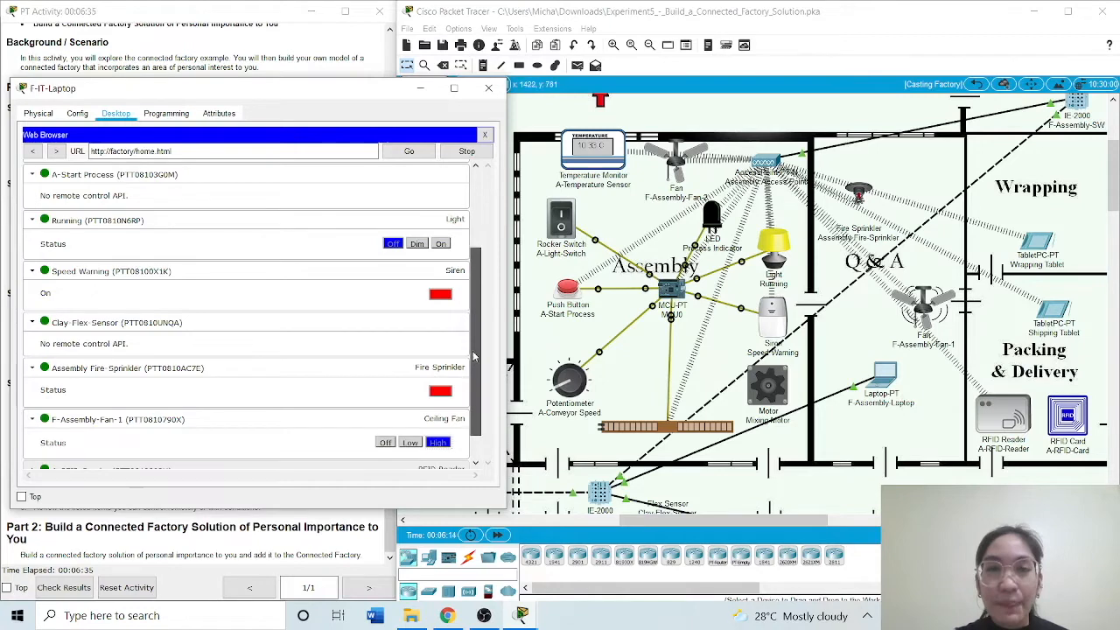
scroll(472, 426, down, 1)
click(385, 412)
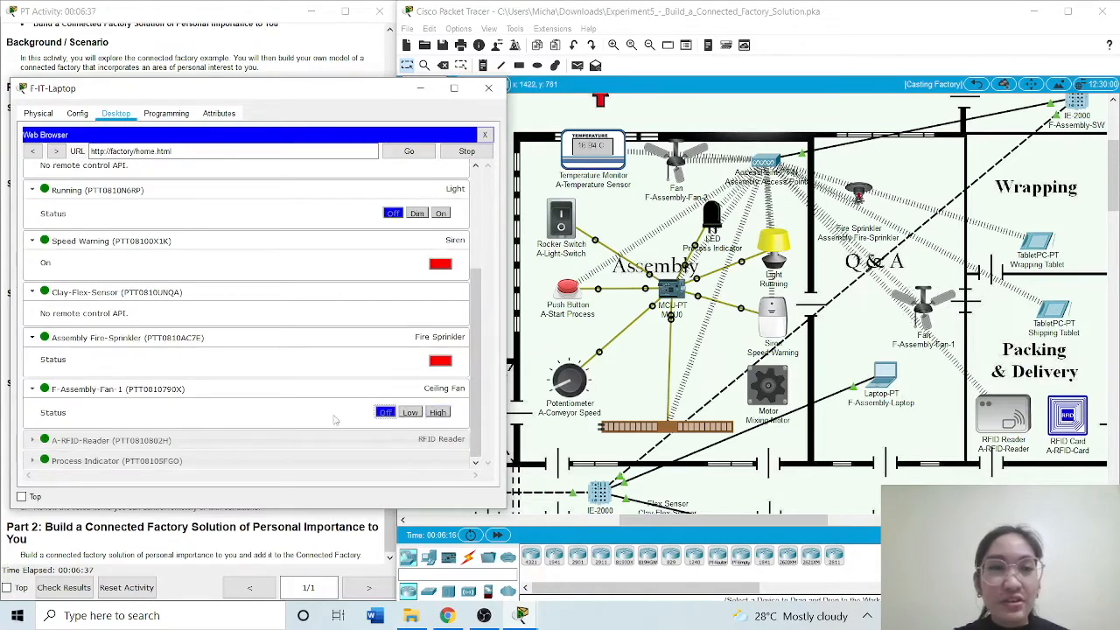
Expand A-RFID-Reader and try its Valid and Invalid statuses, and expand Process Indicator
click(231, 441)
scroll(480, 423, down, 2)
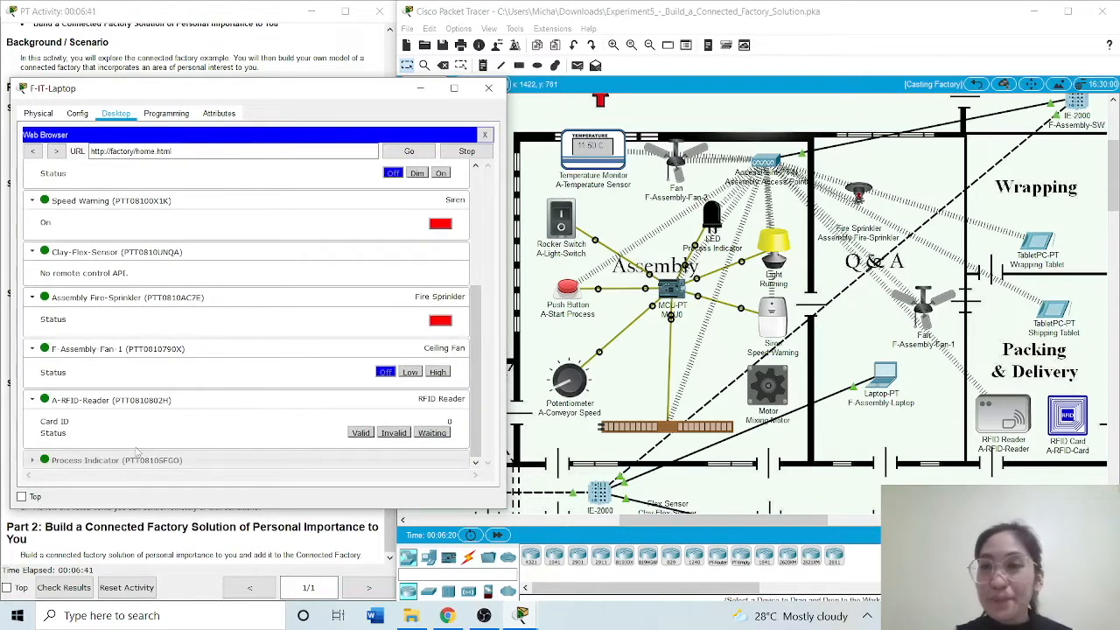
click(362, 433)
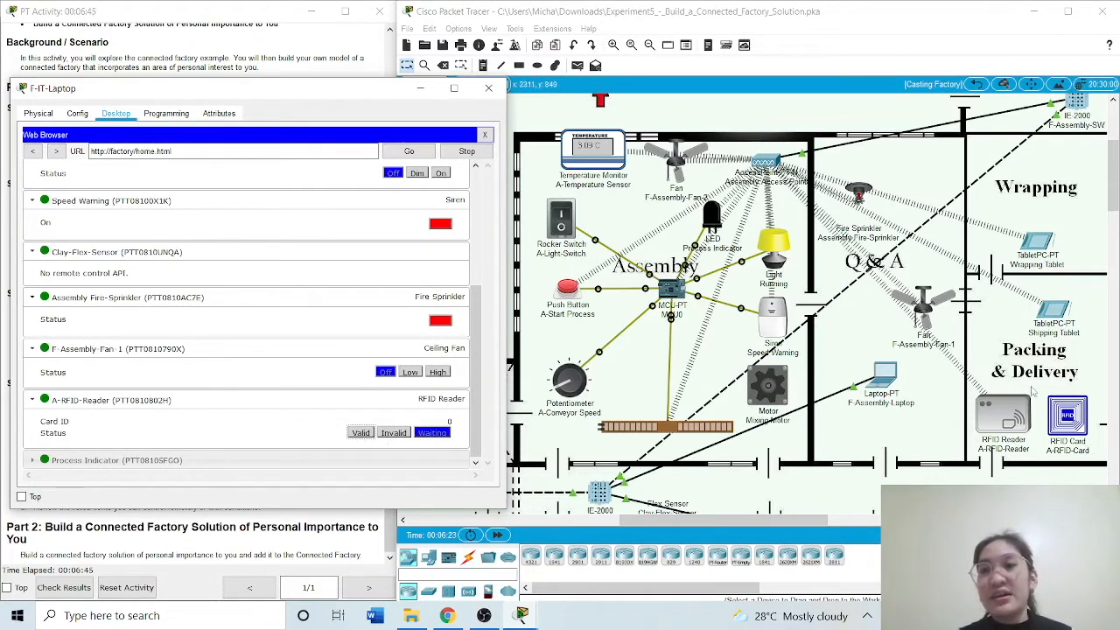
click(361, 433)
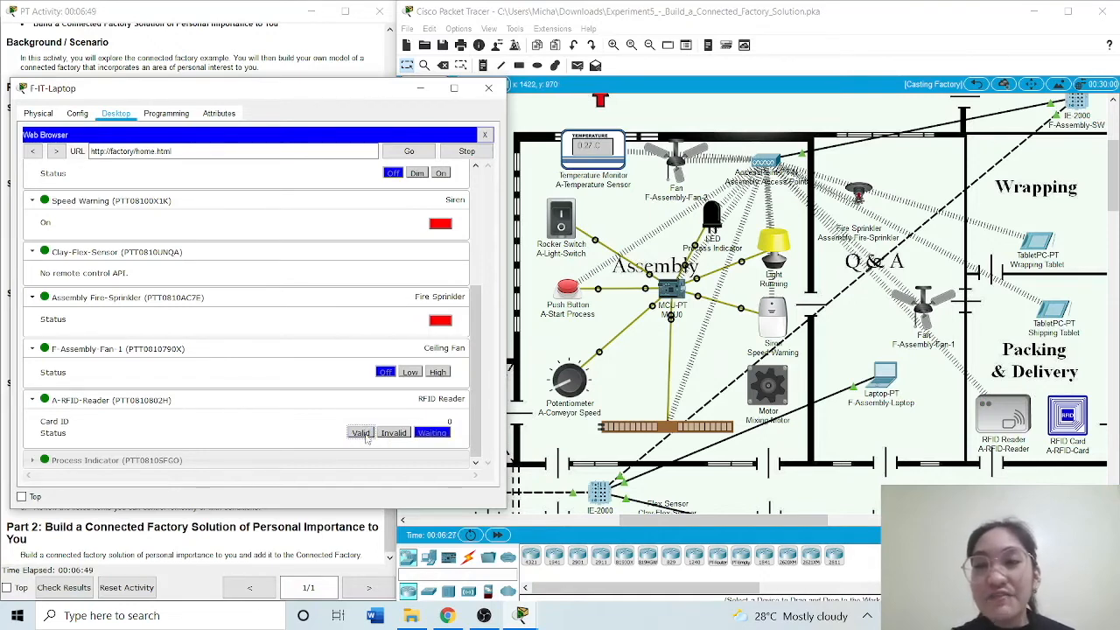
click(361, 433)
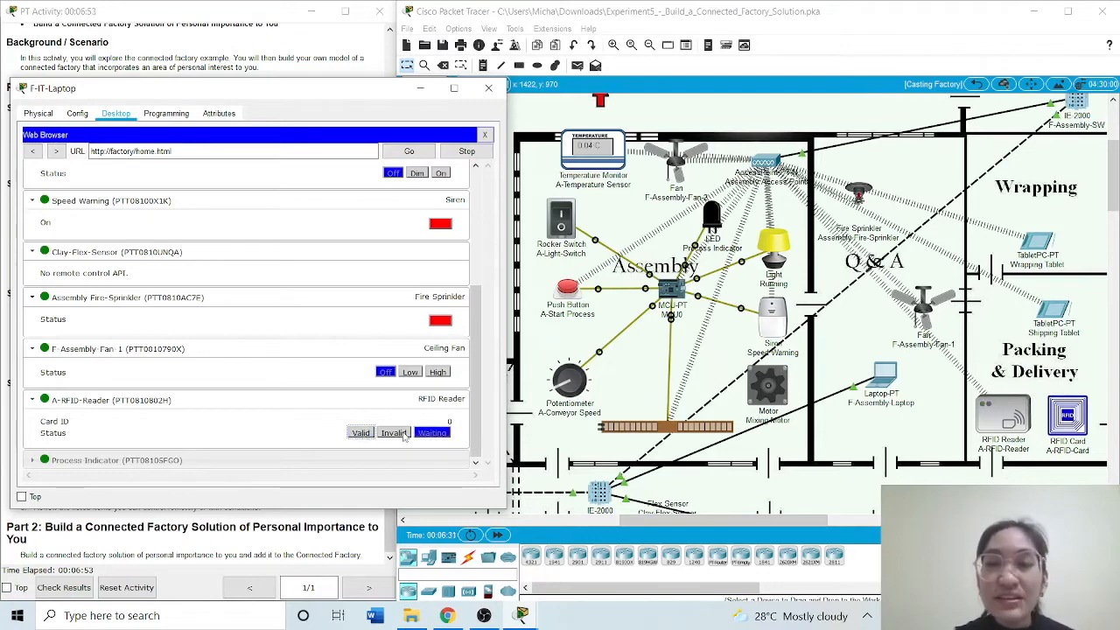
click(393, 433)
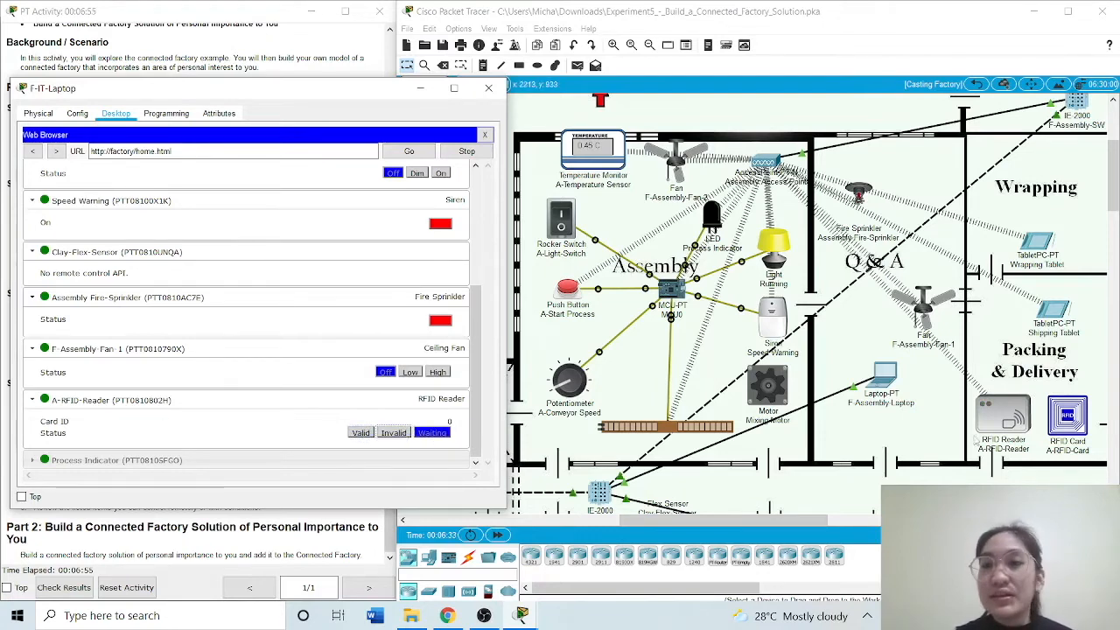
click(404, 434)
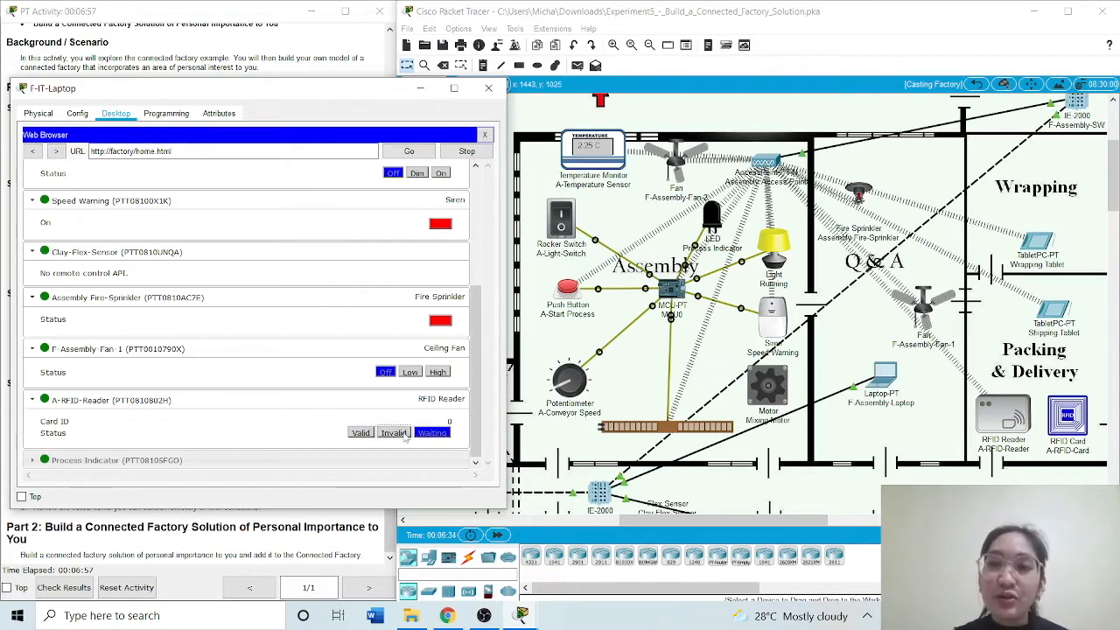
click(404, 434)
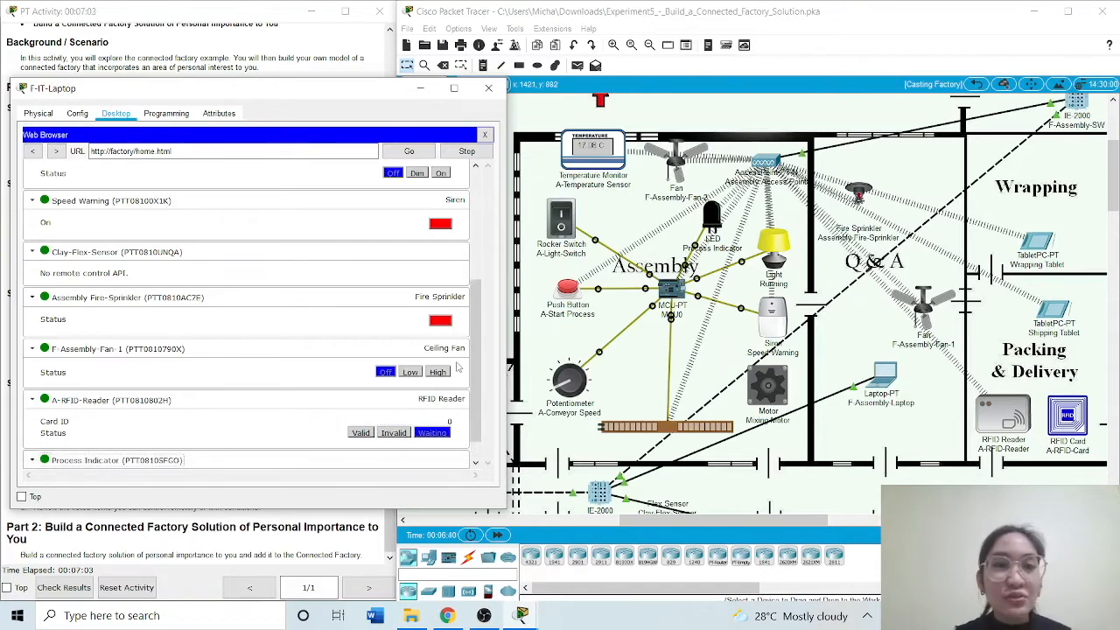
scroll(478, 367, down, 1)
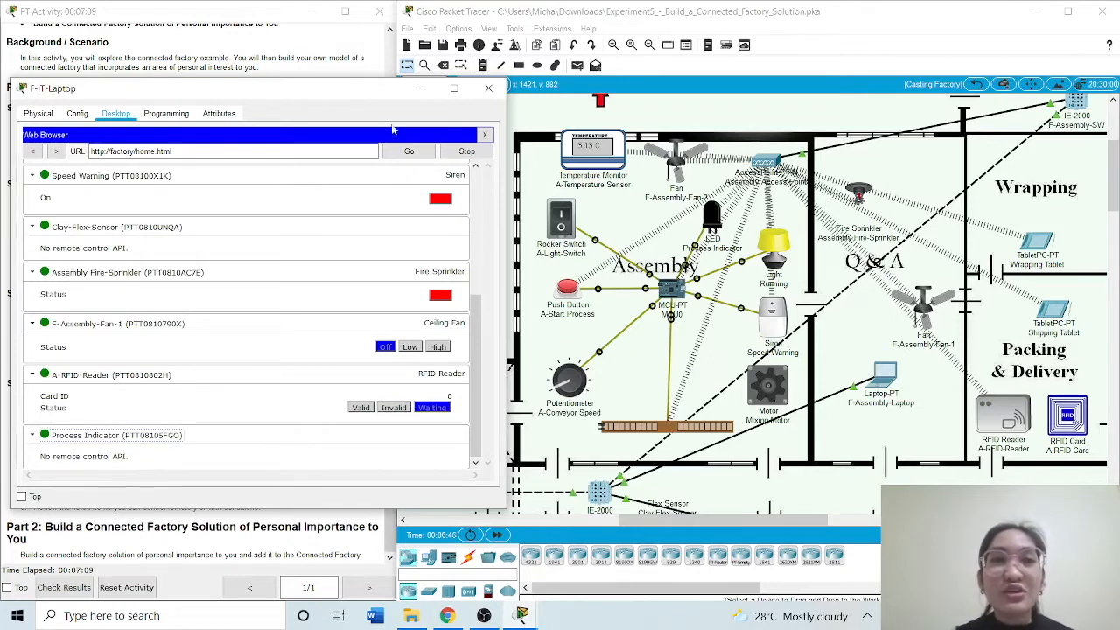
Return to the Registration Server login page and sign in to the Preparation area with its listed username and password
click(34, 153)
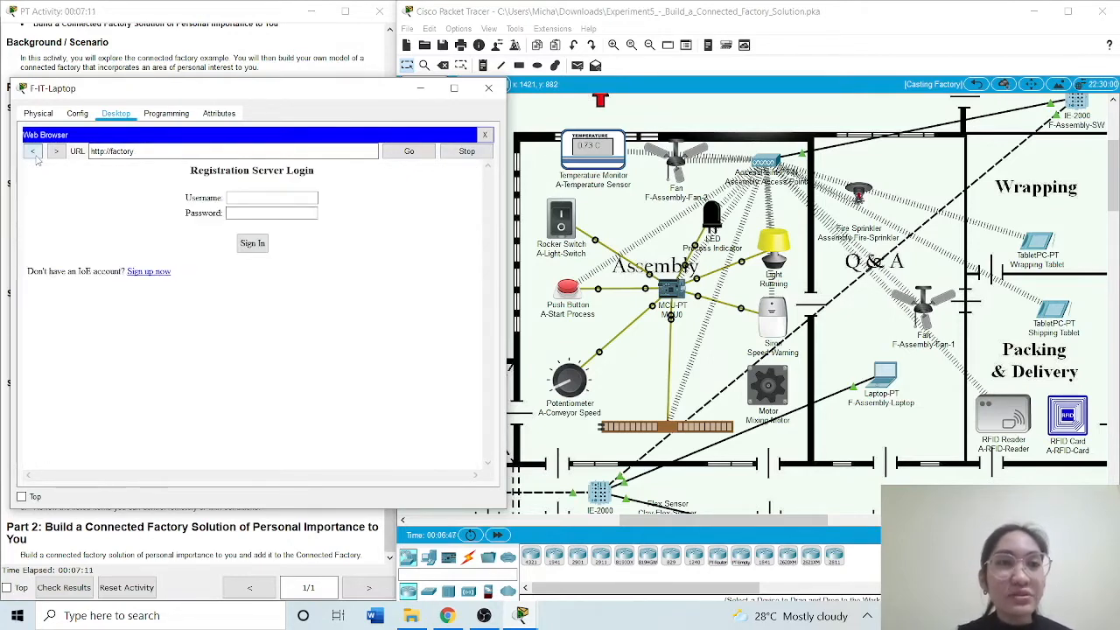
drag(206, 94, 570, 96)
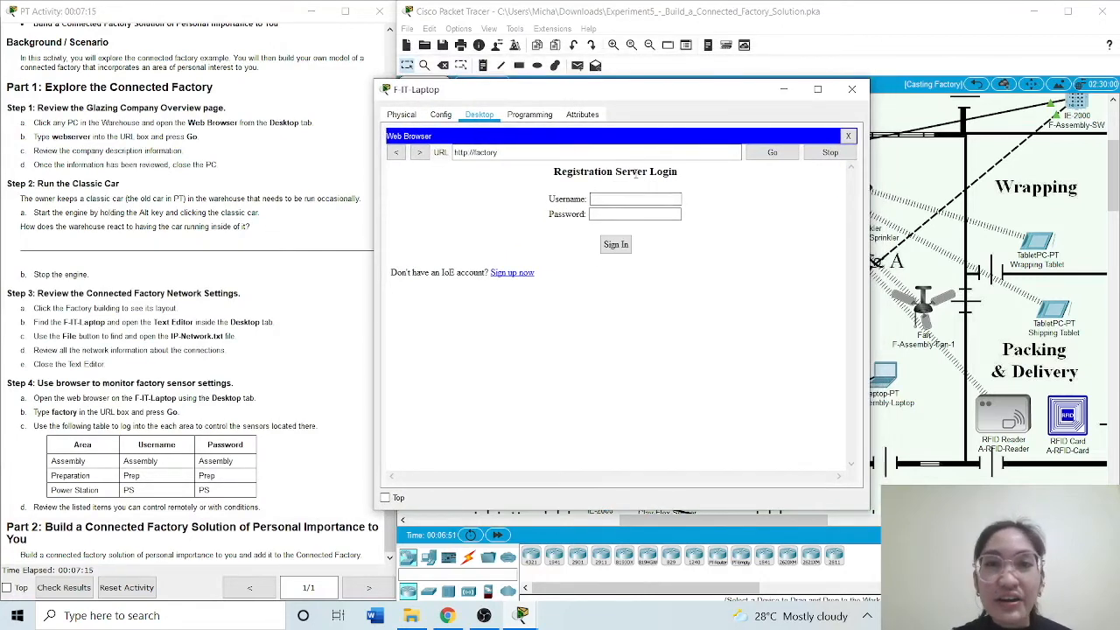
key(Caps_Lock)
text(Prep)
click(640, 213)
text(Prep)
key(Return)
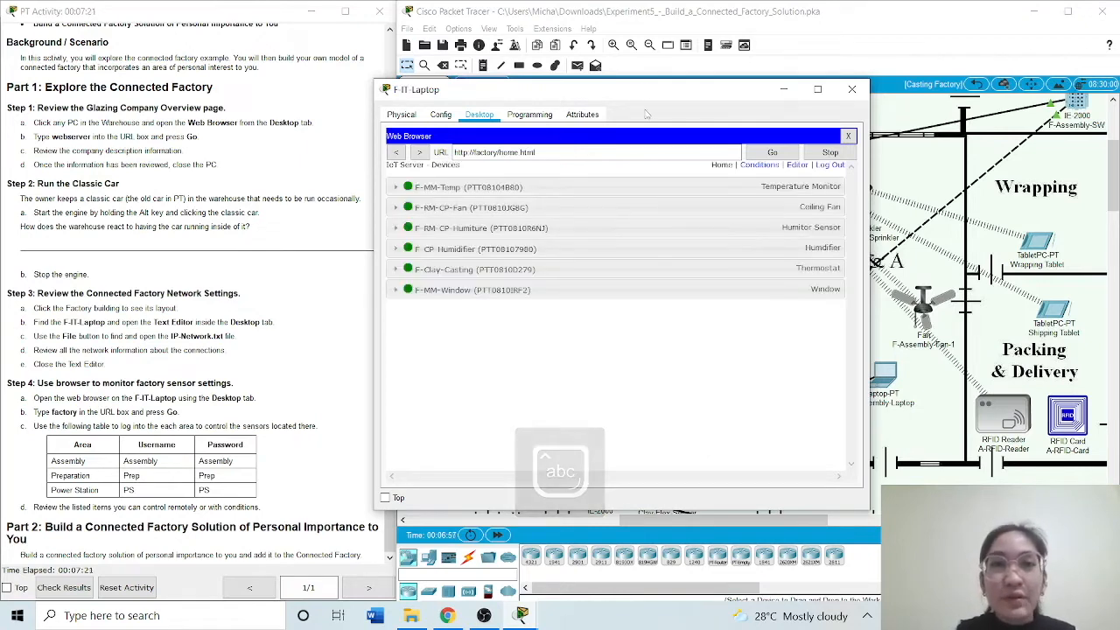
Place the laptop window beside the preparation rooms' devices and expand the F-MM-Temp temperature monitor
drag(641, 97, 265, 100)
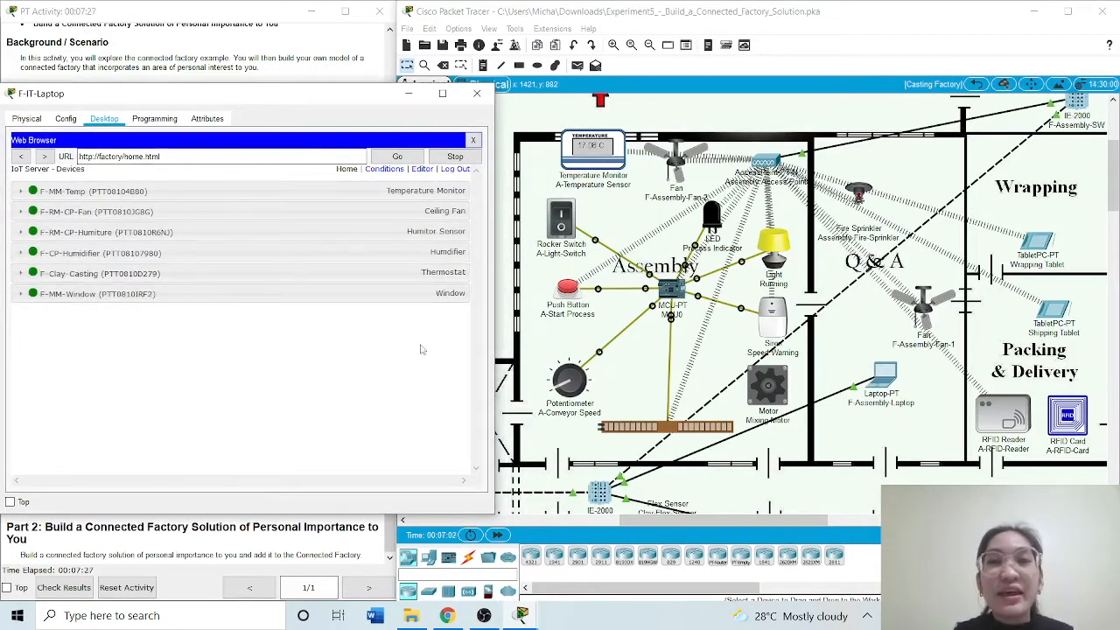
drag(1113, 185, 1113, 185)
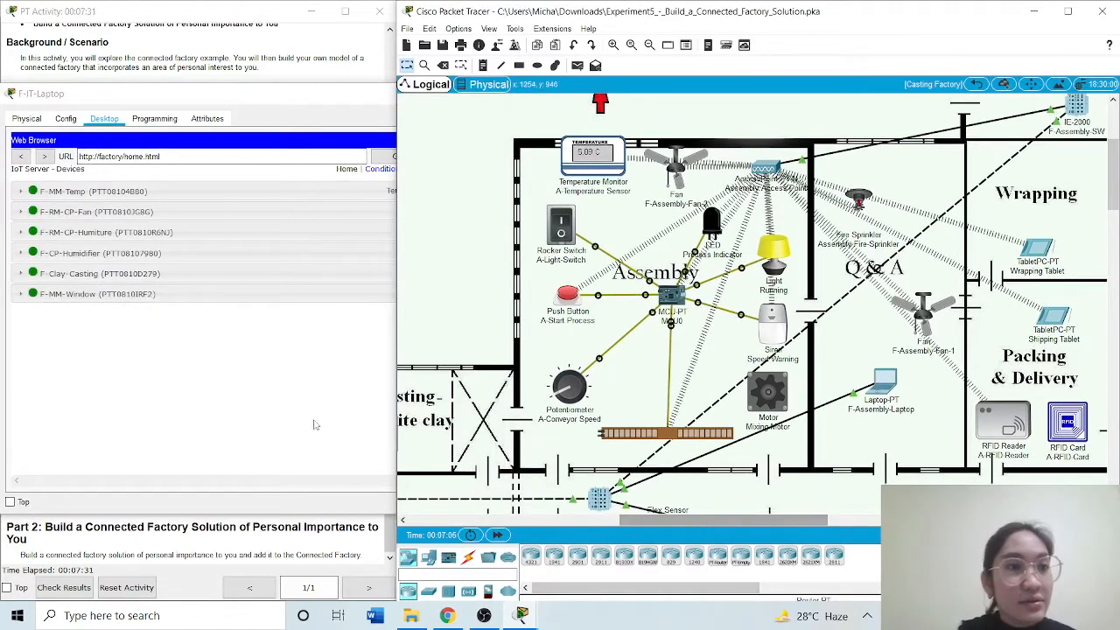
click(204, 363)
mouse_move(318, 97)
mouse_down()
mouse_move(544, 97)
mouse_move(325, 97)
mouse_move(326, 17)
mouse_move(320, 104)
mouse_up()
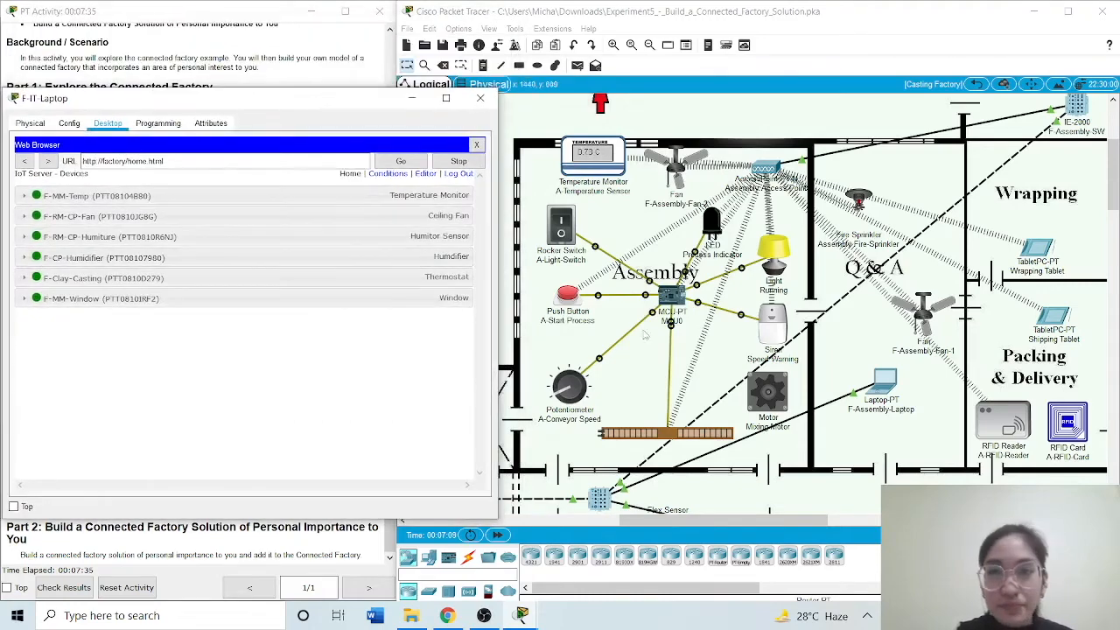
drag(806, 521, 638, 534)
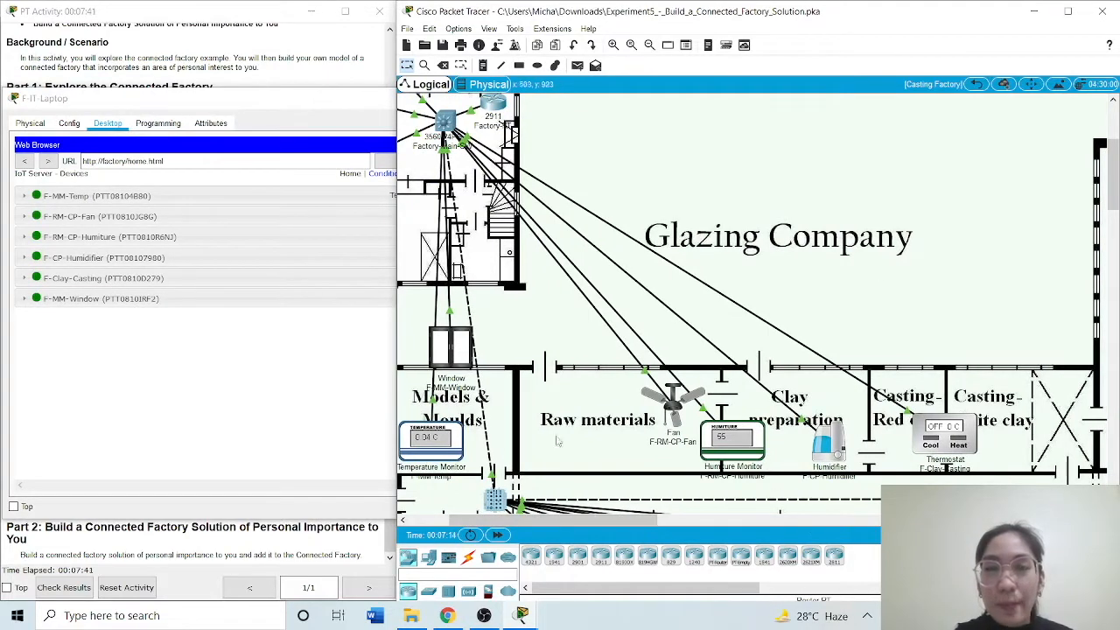
click(196, 315)
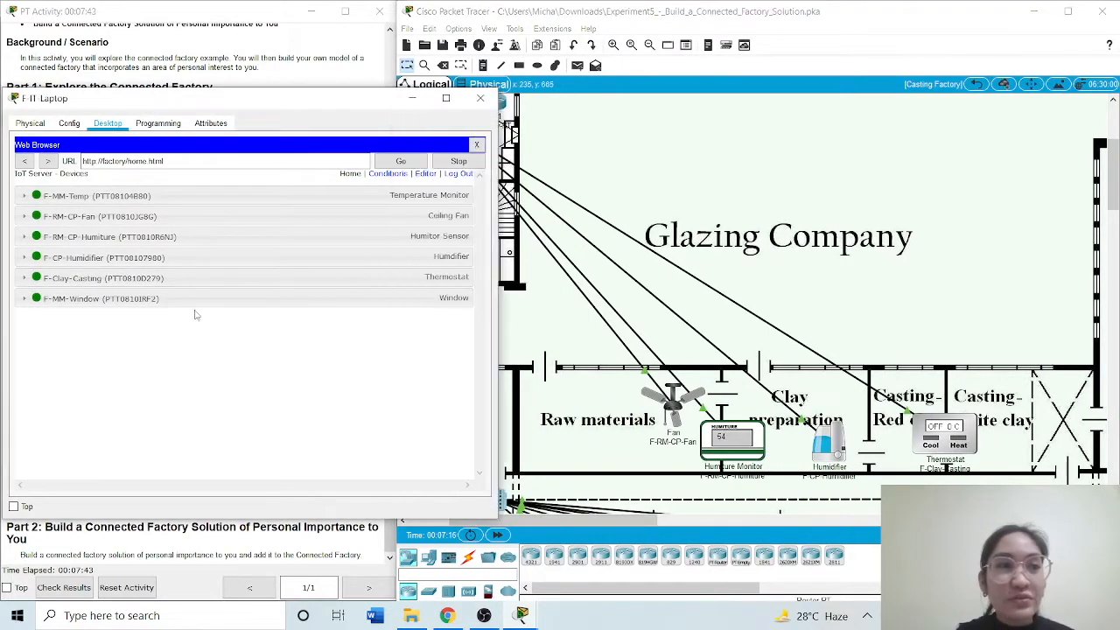
click(23, 196)
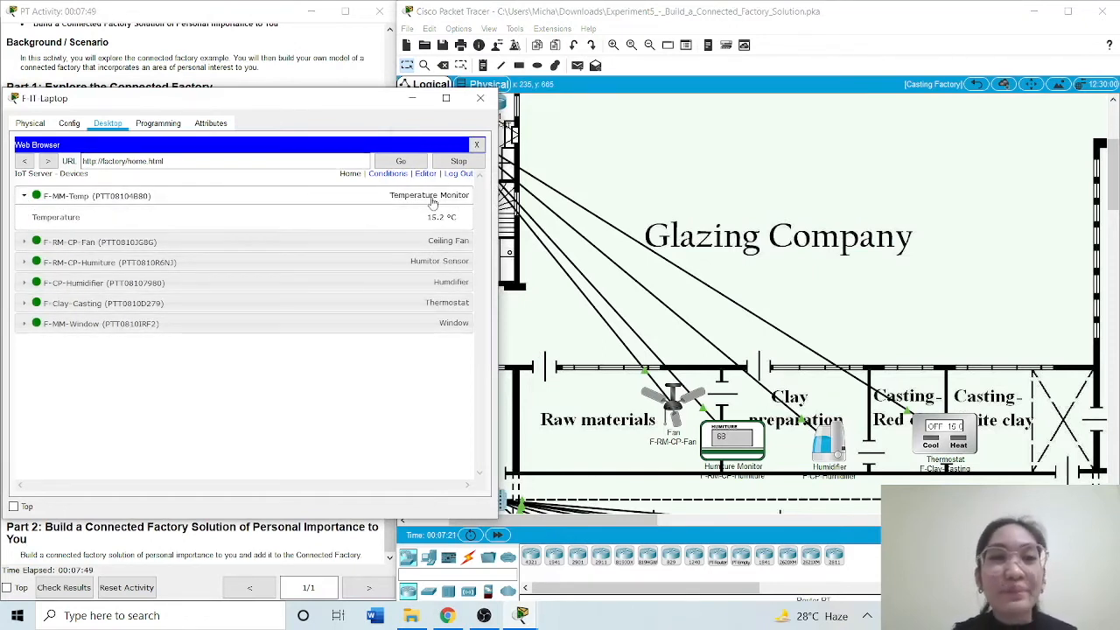
Expand F-RM-CP-Fan and test it at Low and High before turning it Off
click(51, 247)
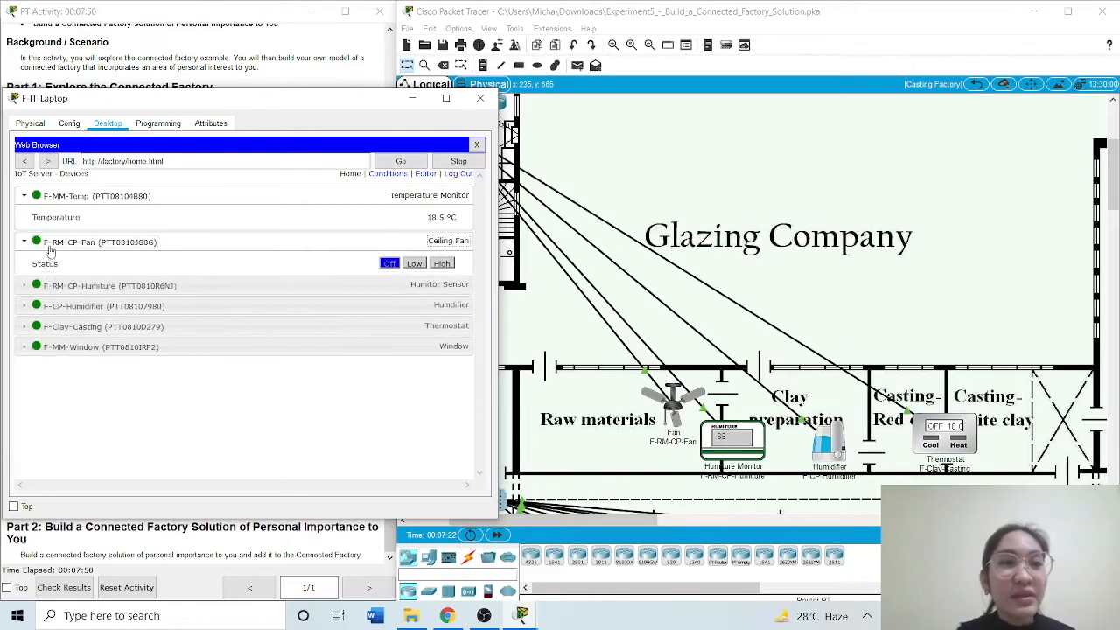
click(415, 268)
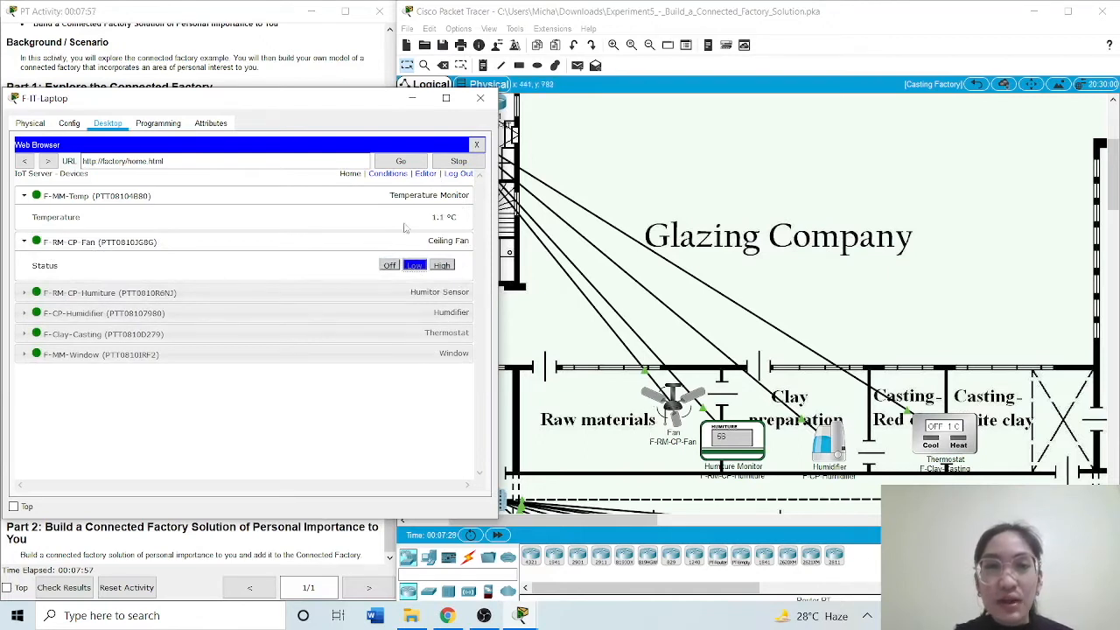
click(443, 265)
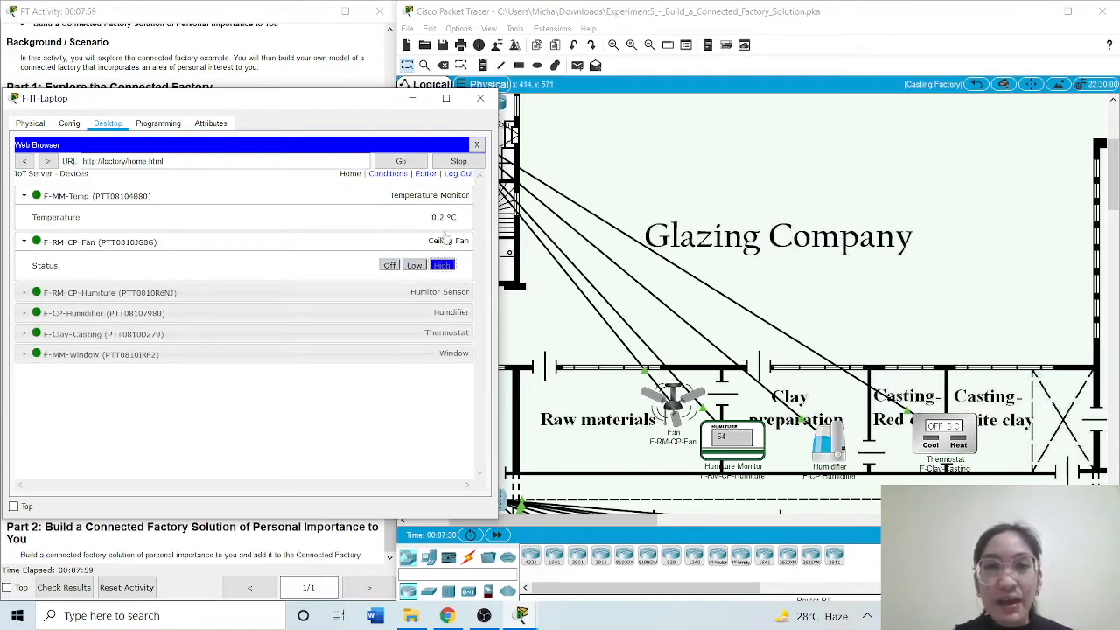
click(389, 265)
Expand F-RM-CP-Humiture, and test F-CP-Humidifier by switching it on and back off
click(116, 297)
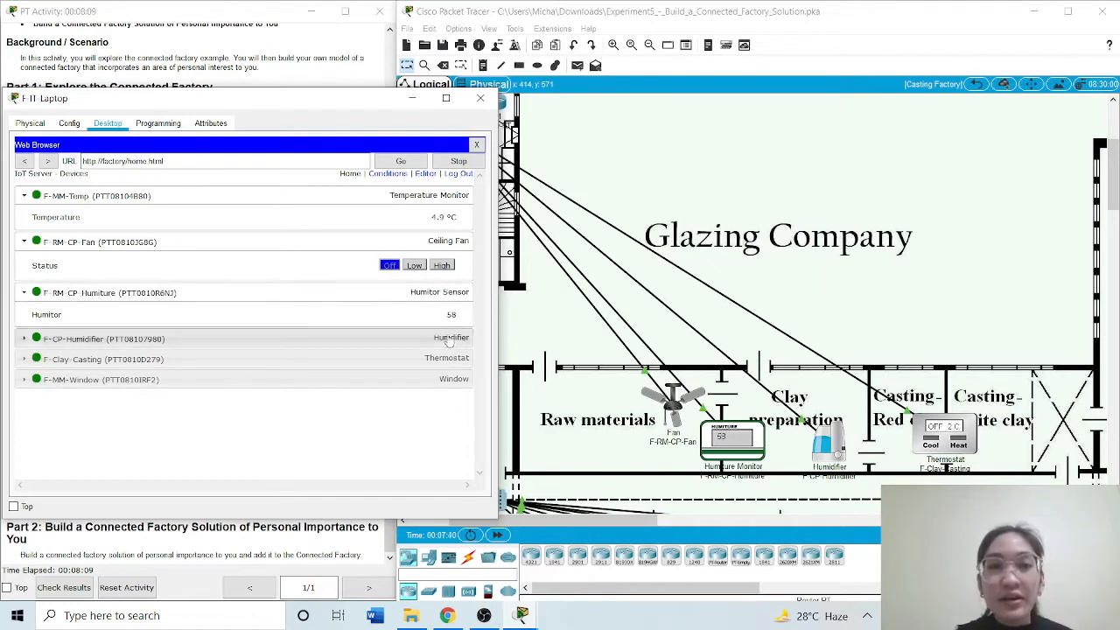
click(51, 340)
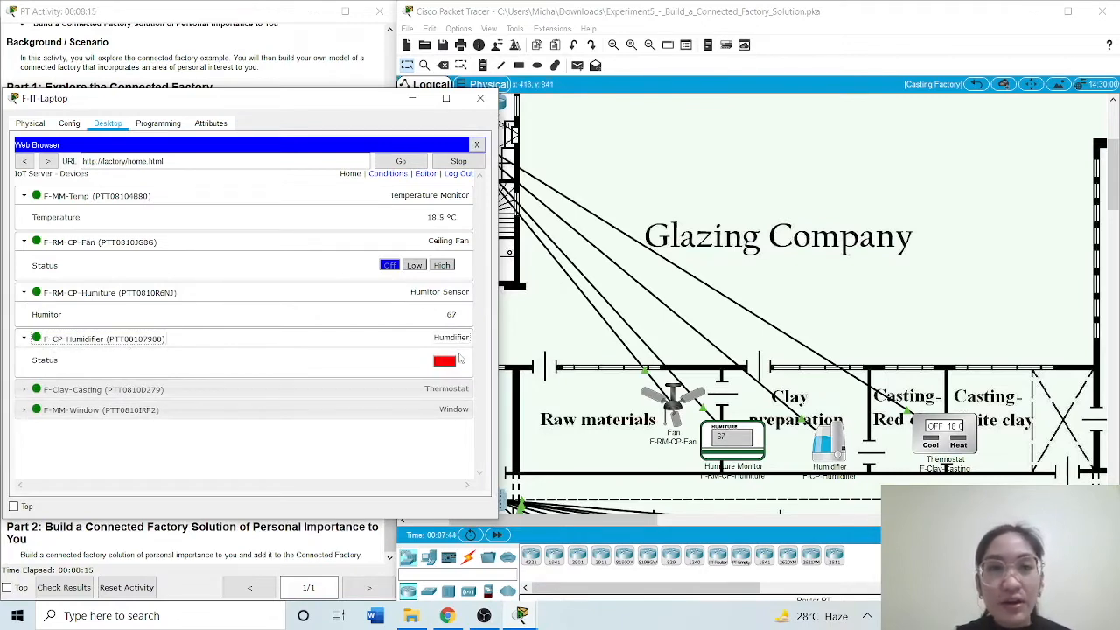
click(447, 362)
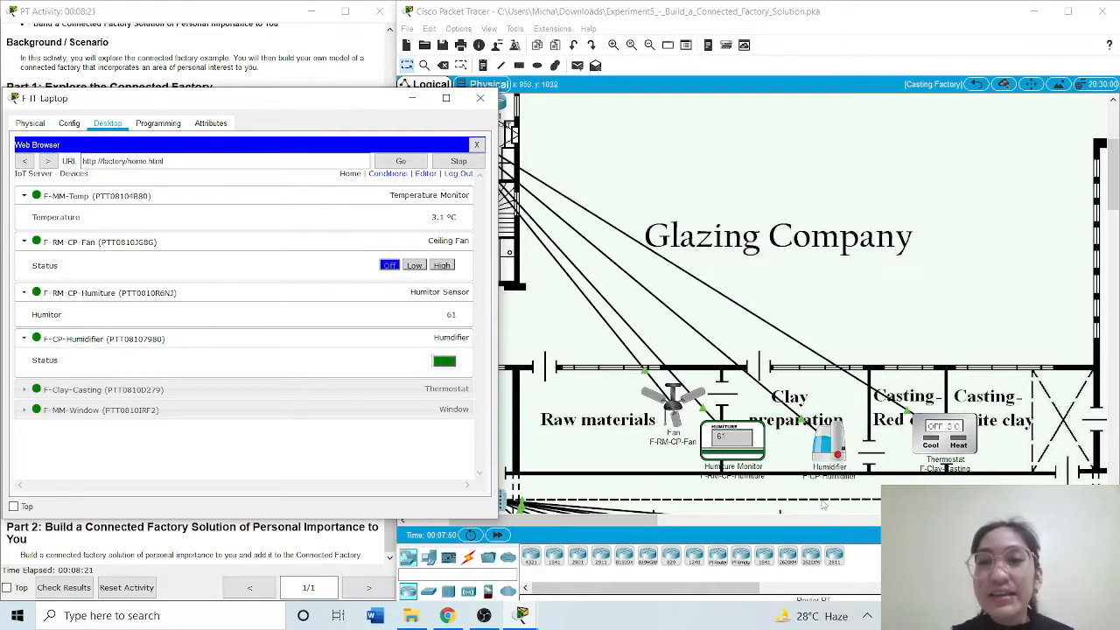
click(444, 362)
Expand the F-Clay-Casting thermostat and test its Cooling, Heating and Auto modes before setting it to Off
click(145, 391)
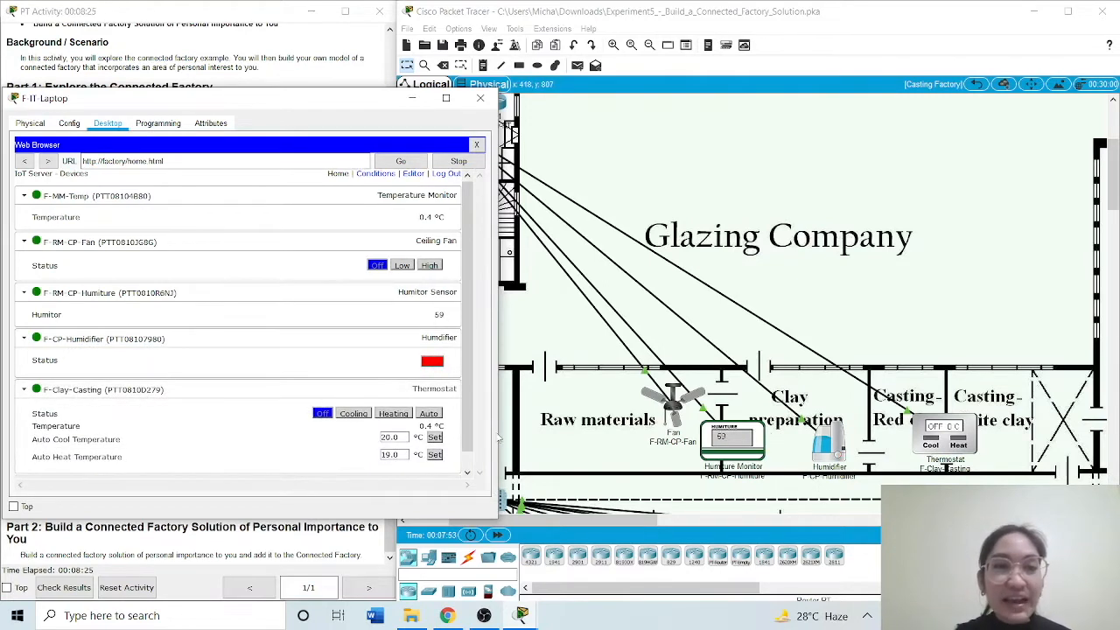
scroll(470, 429, down, 1)
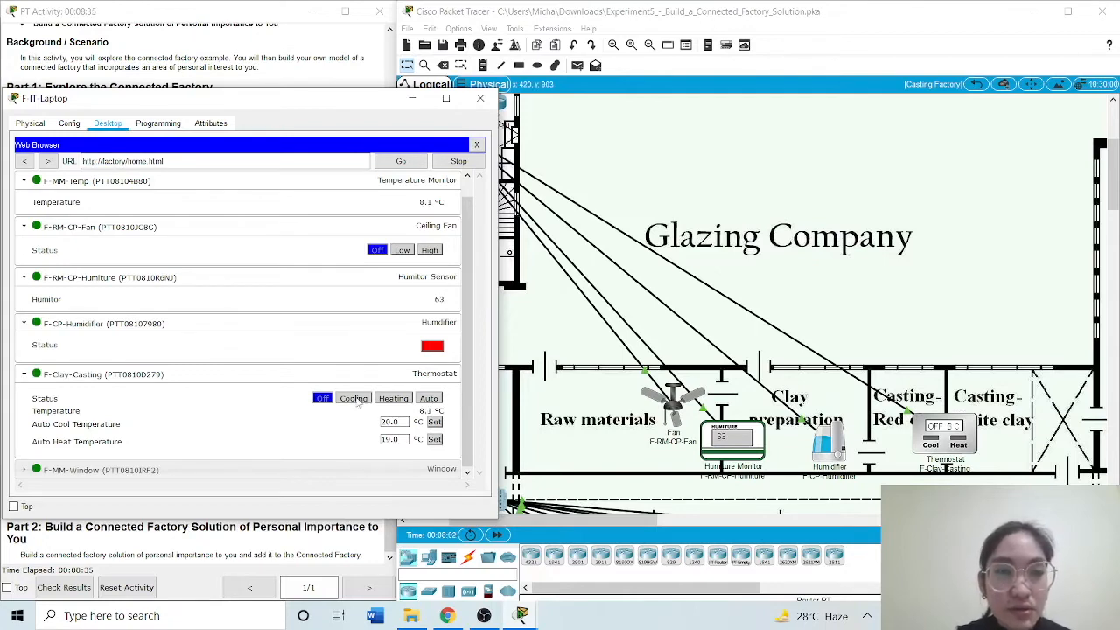
click(345, 398)
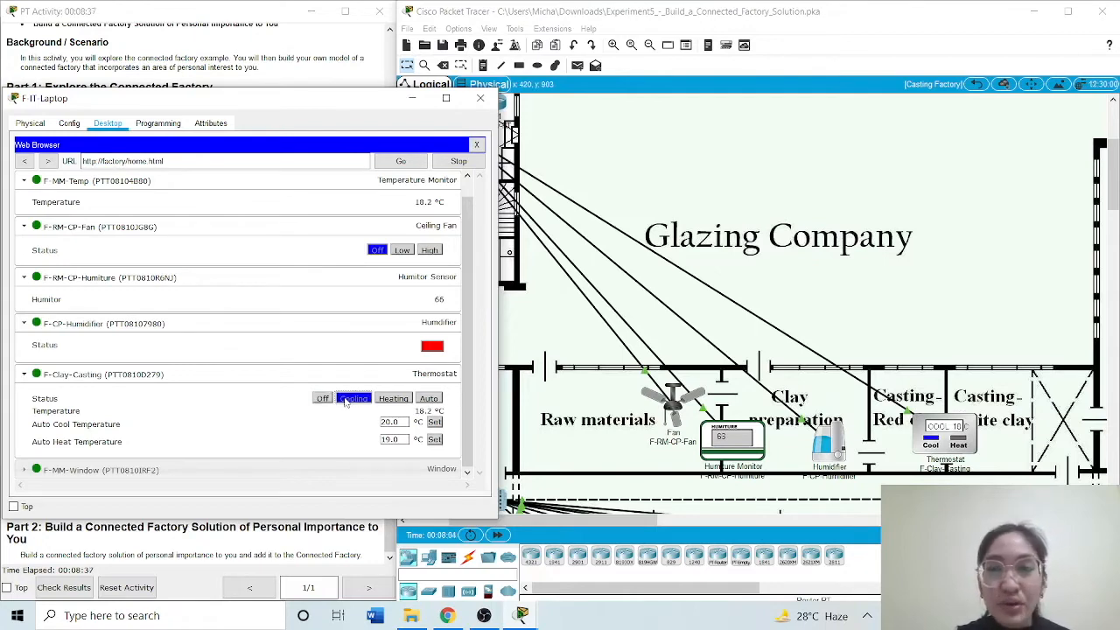
click(405, 401)
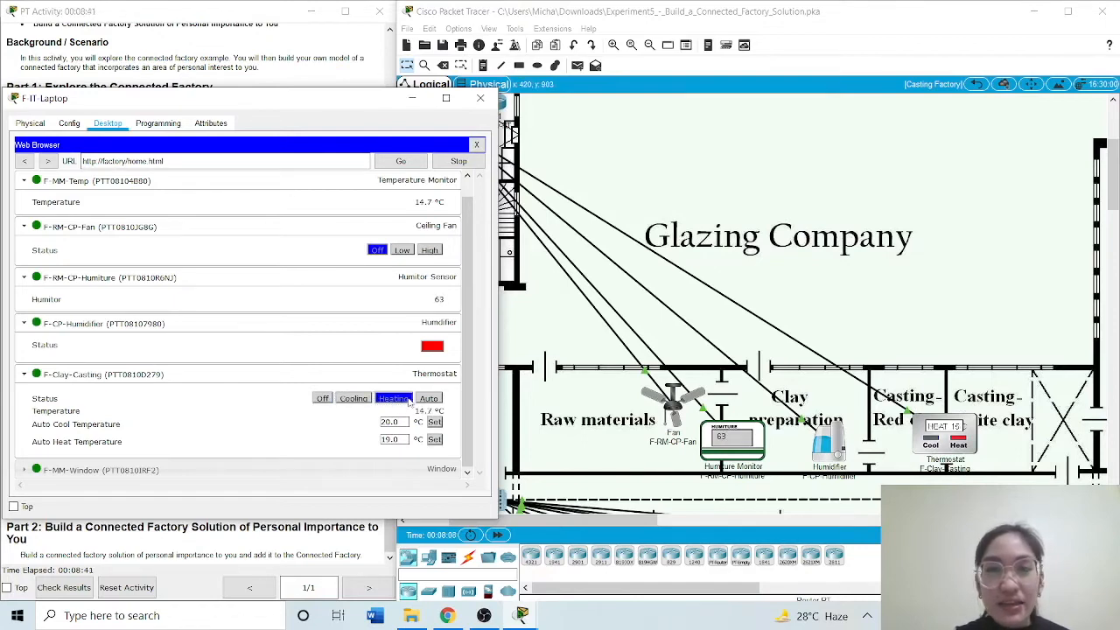
click(429, 400)
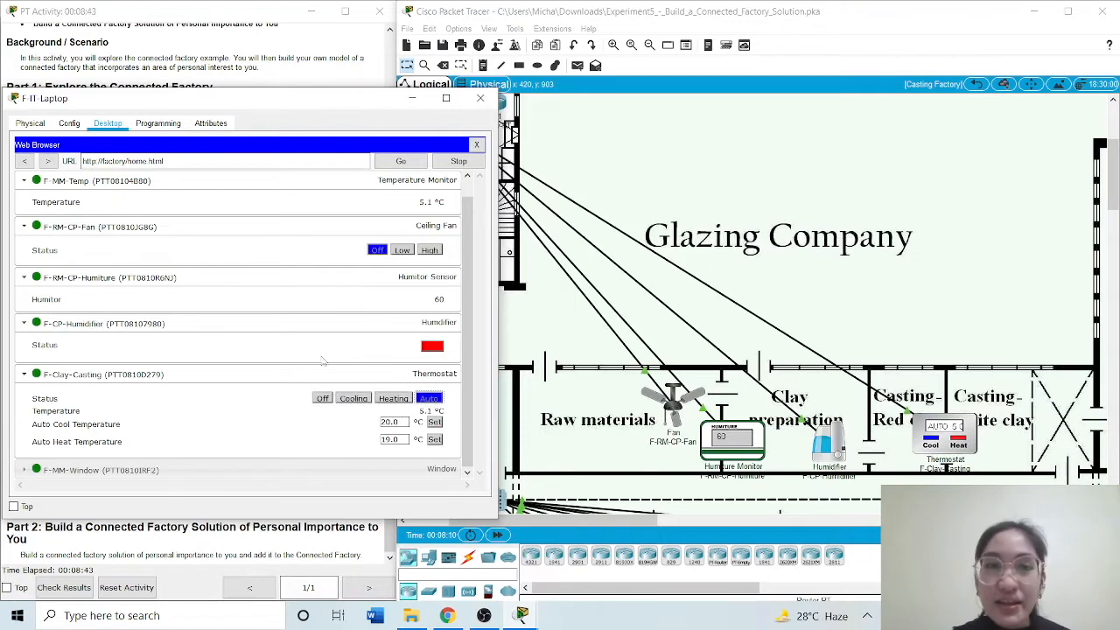
click(322, 399)
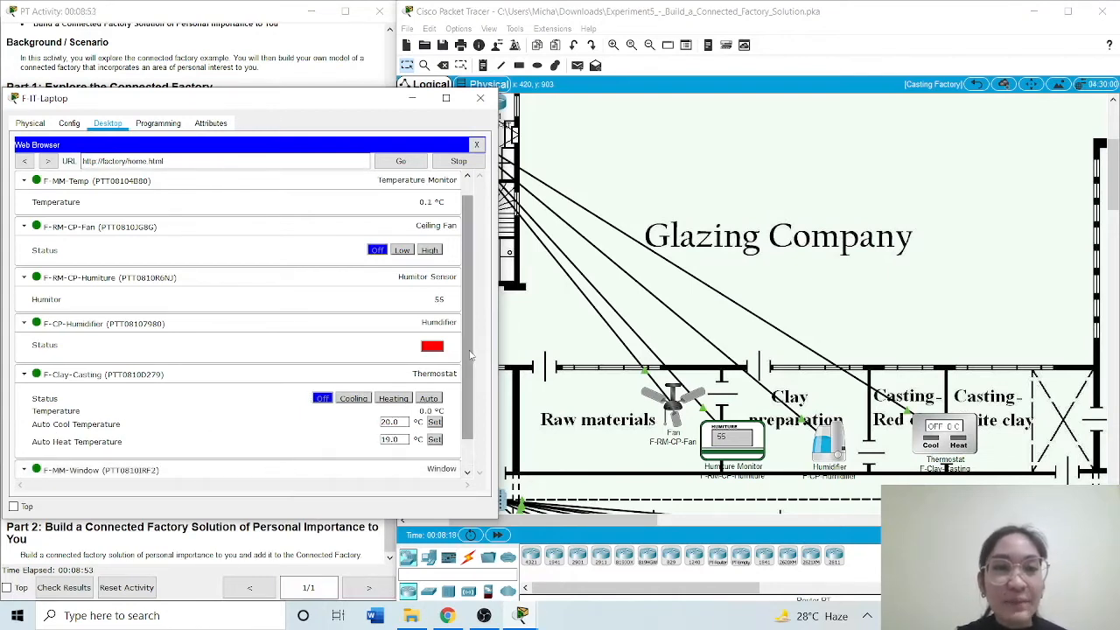
Expand F-MM-Window and test it by switching it on and back off while checking the window in the workspace
scroll(469, 354, down, 1)
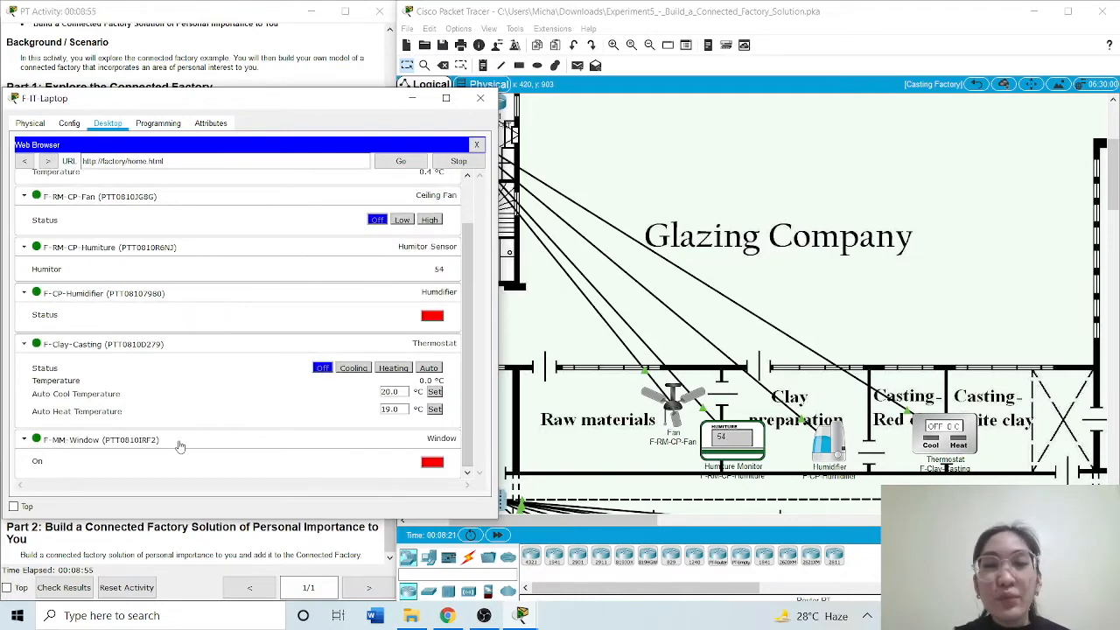
click(432, 463)
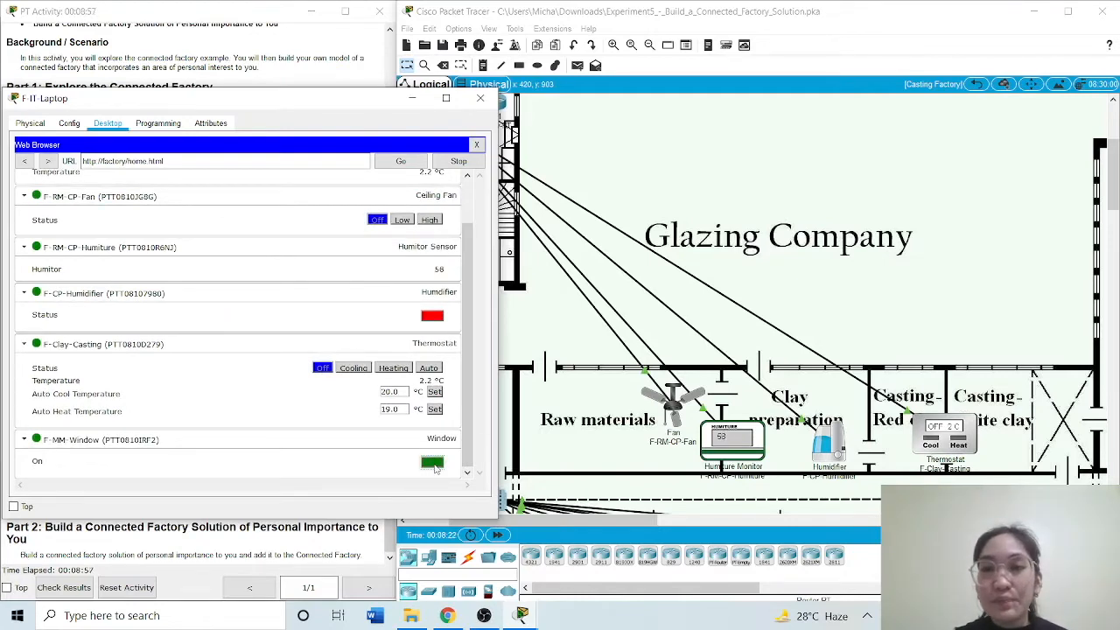
drag(635, 522, 610, 523)
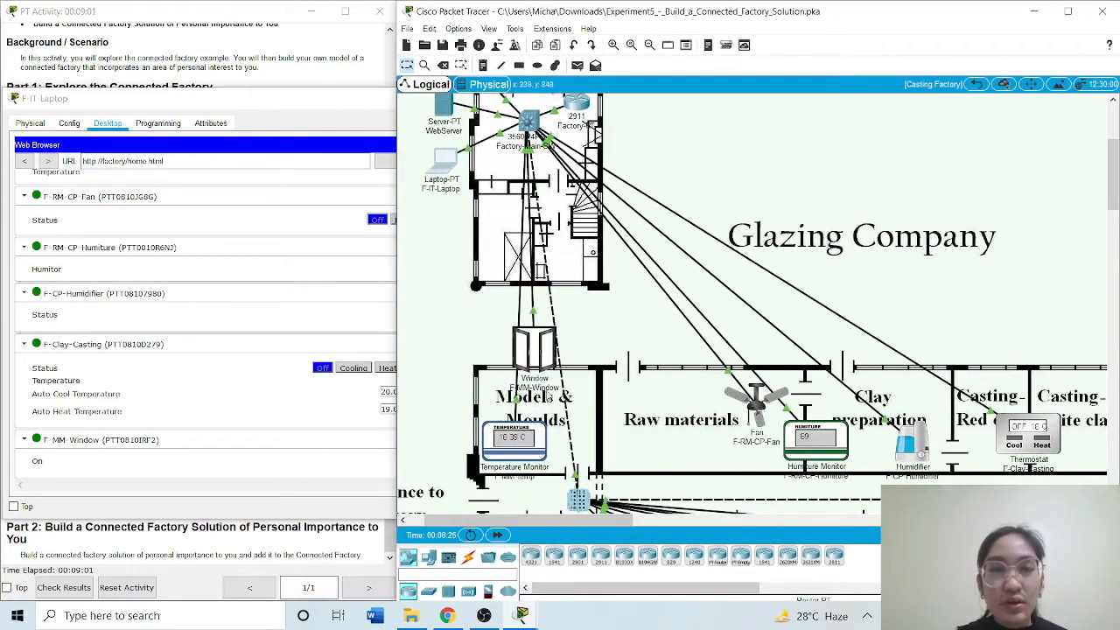
click(199, 458)
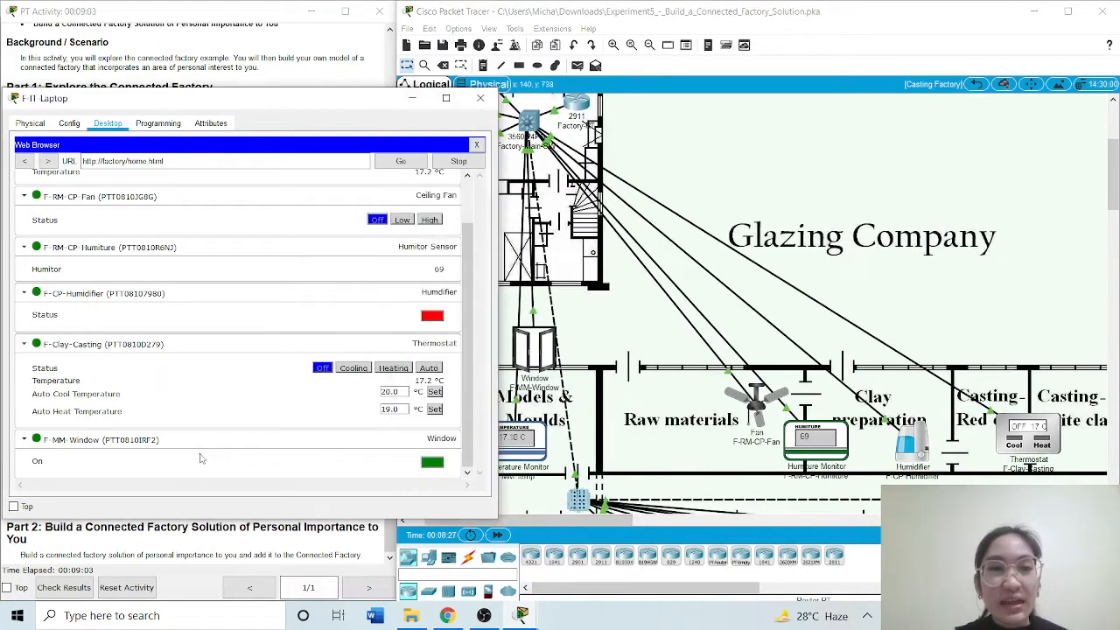
click(440, 464)
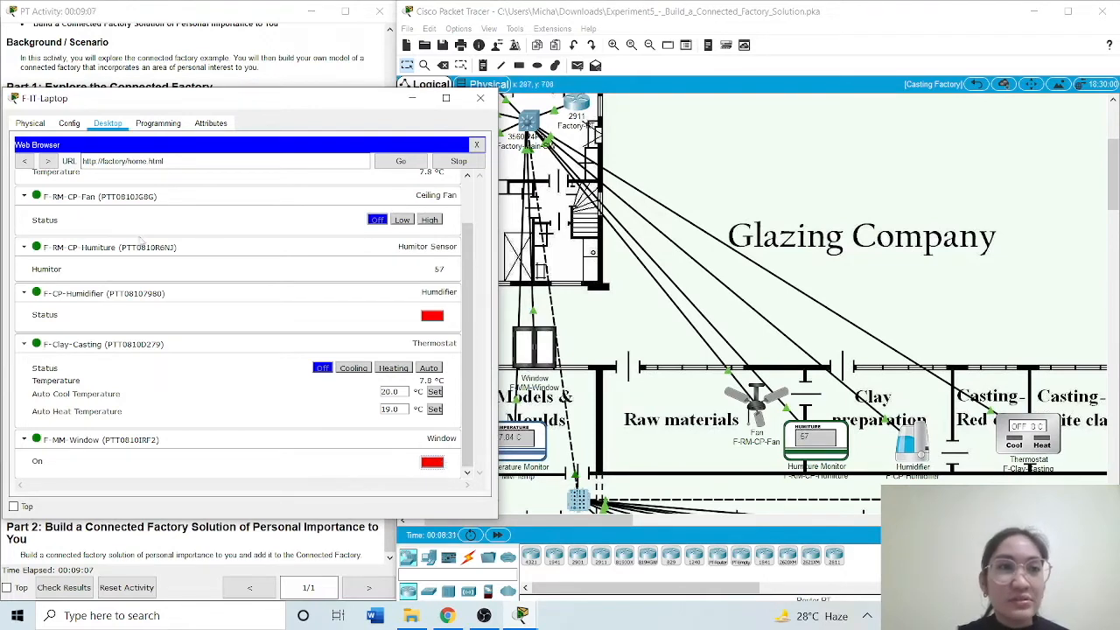
Return to the factory registration server login page and sign in to the Power Station area with its listed username and password
click(21, 162)
drag(138, 105, 523, 73)
click(655, 172)
key(Caps_Lock)
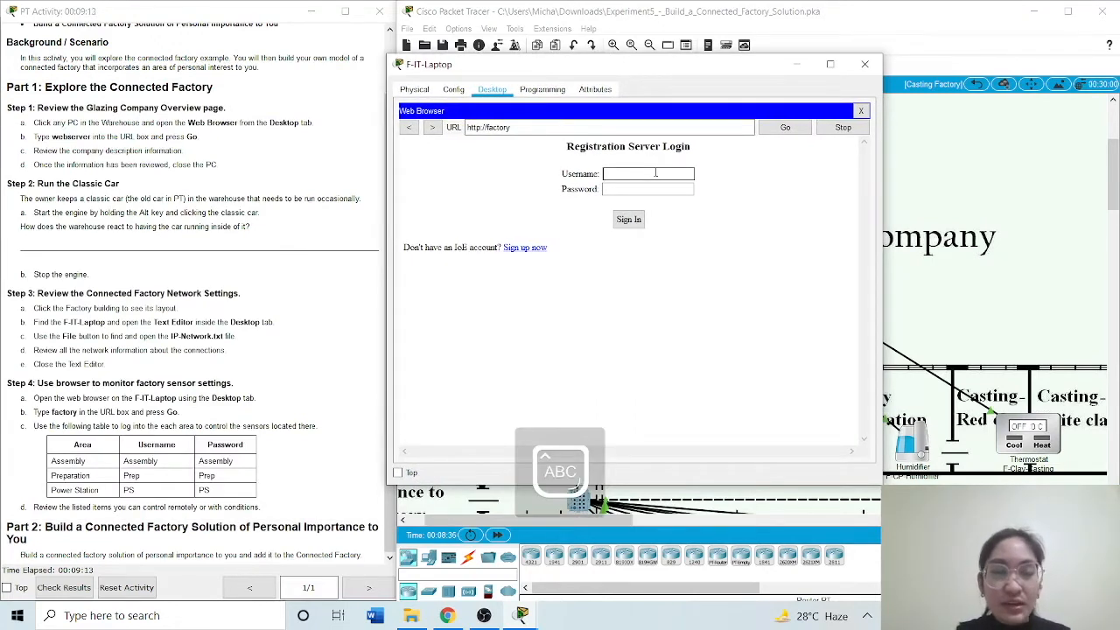
text(PS)
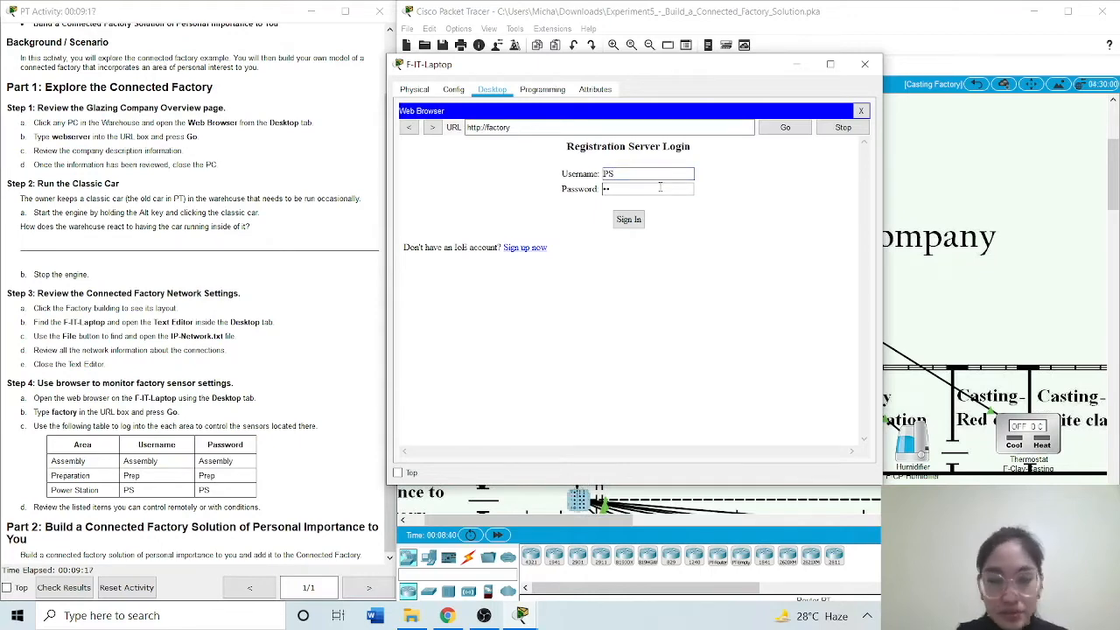
click(660, 187)
text(PS)
key(Return)
drag(562, 70, 236, 106)
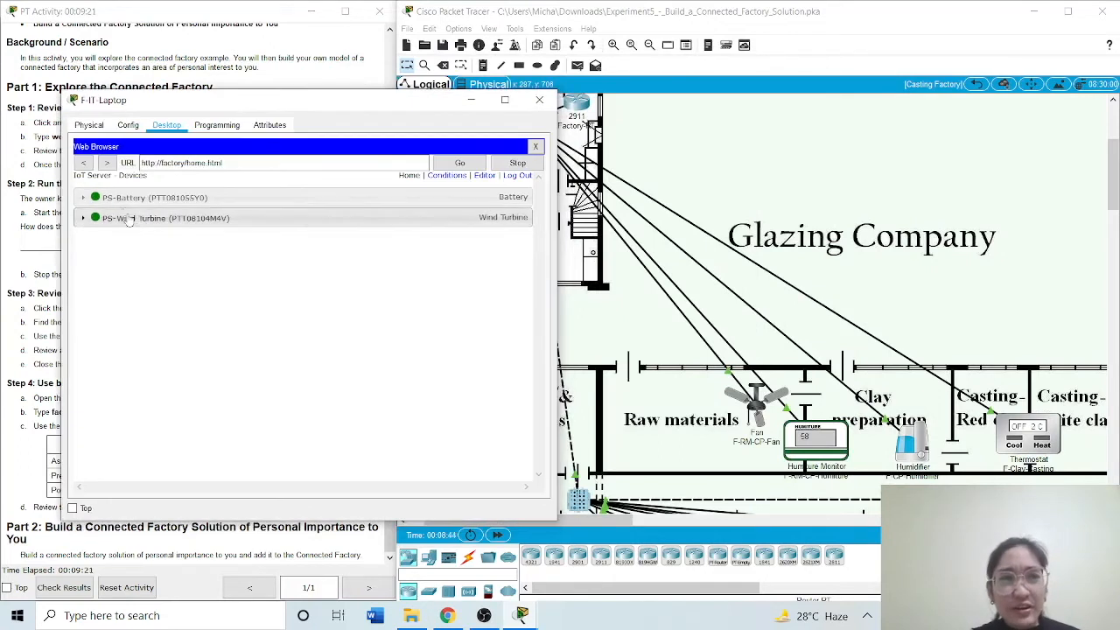
Expand PS-Battery and PS-Wind Turbine to review the available power and power output
click(123, 198)
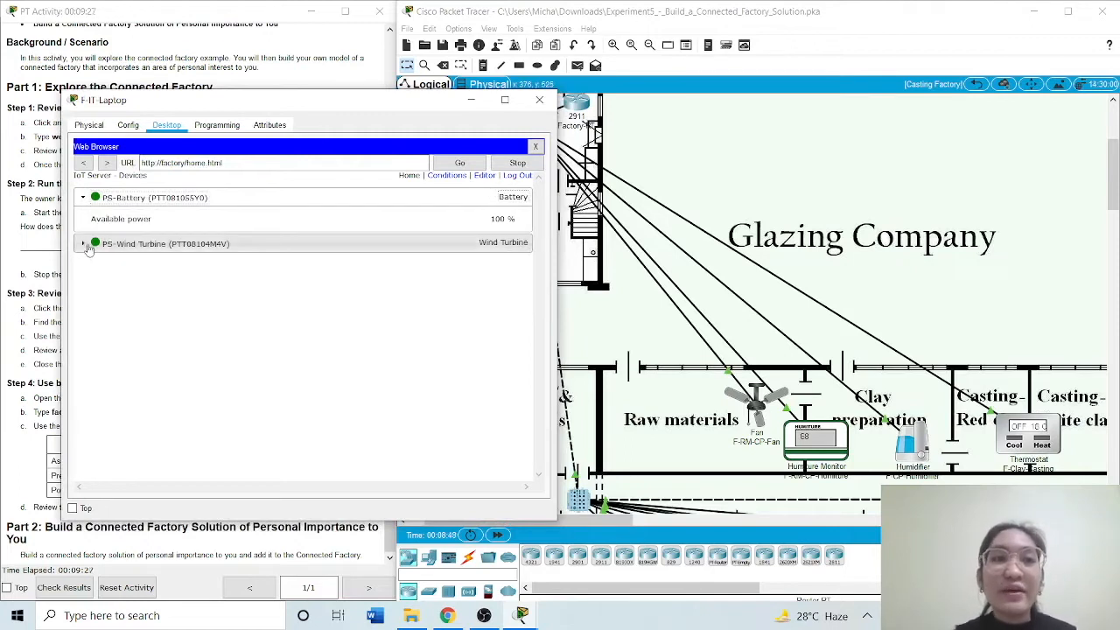
click(99, 247)
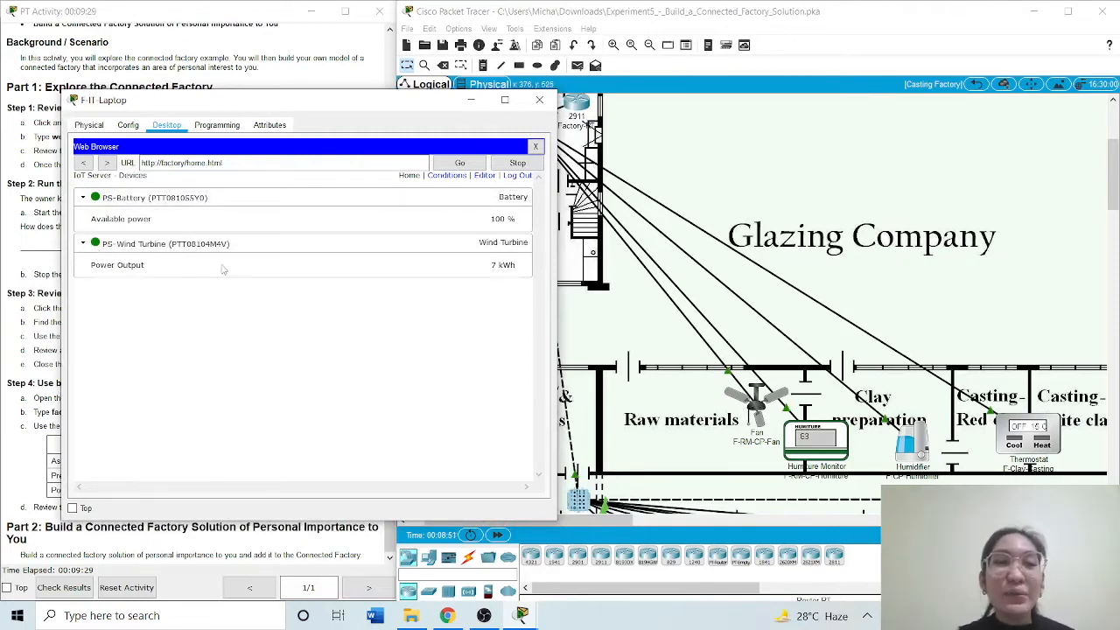
drag(341, 113, 274, 108)
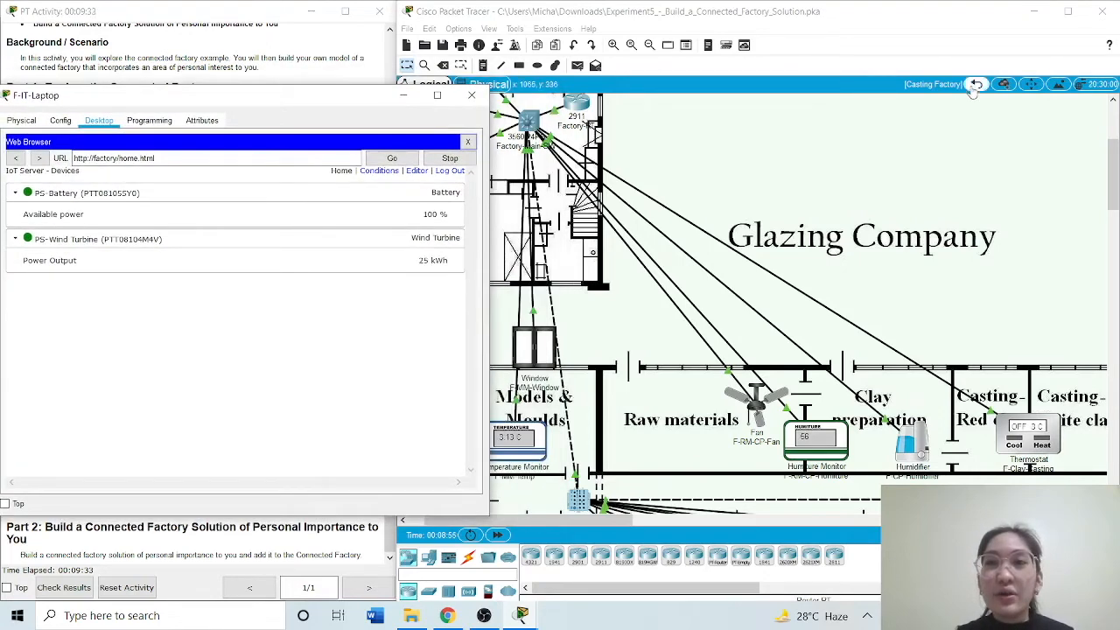
Inspect the Power Station site in the physical workspace, return to the root view and bring back the F-IT-Laptop window
click(973, 85)
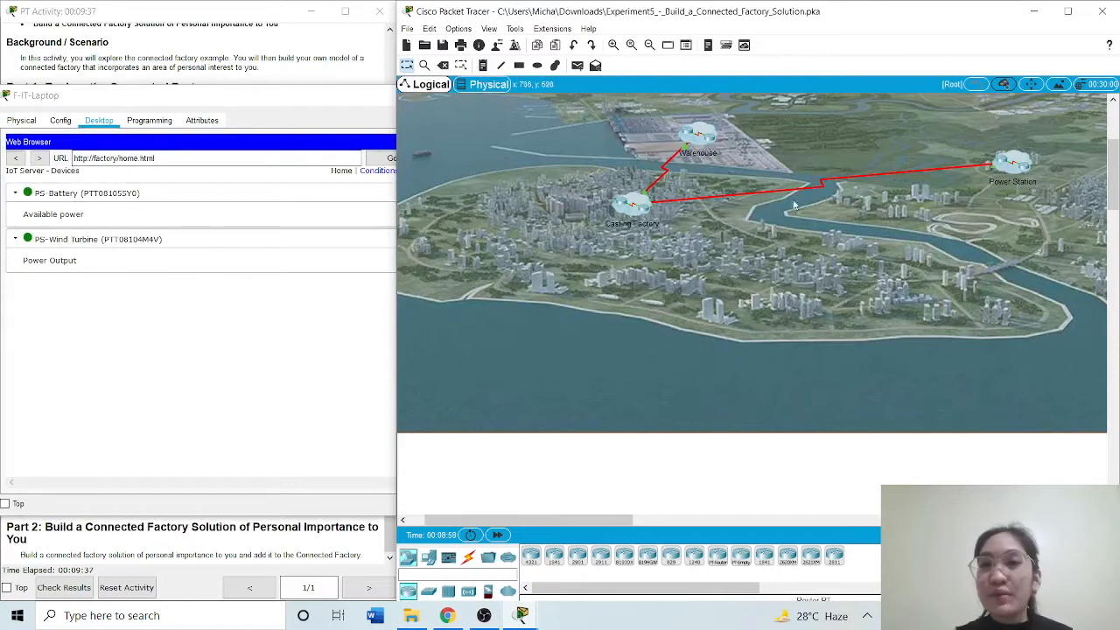
click(1001, 166)
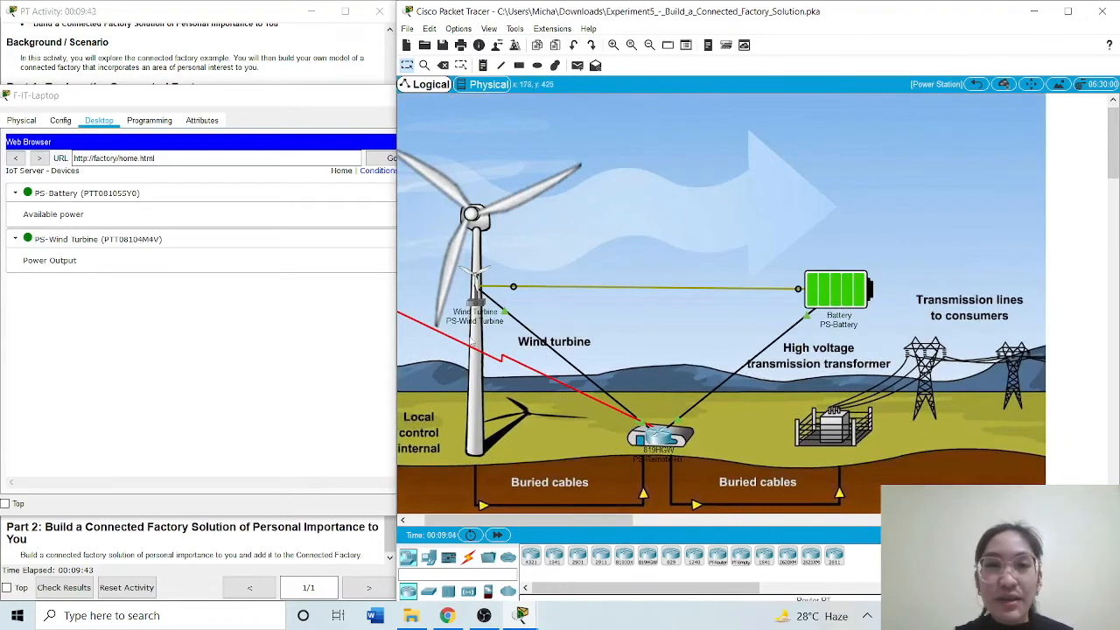
click(975, 84)
click(289, 306)
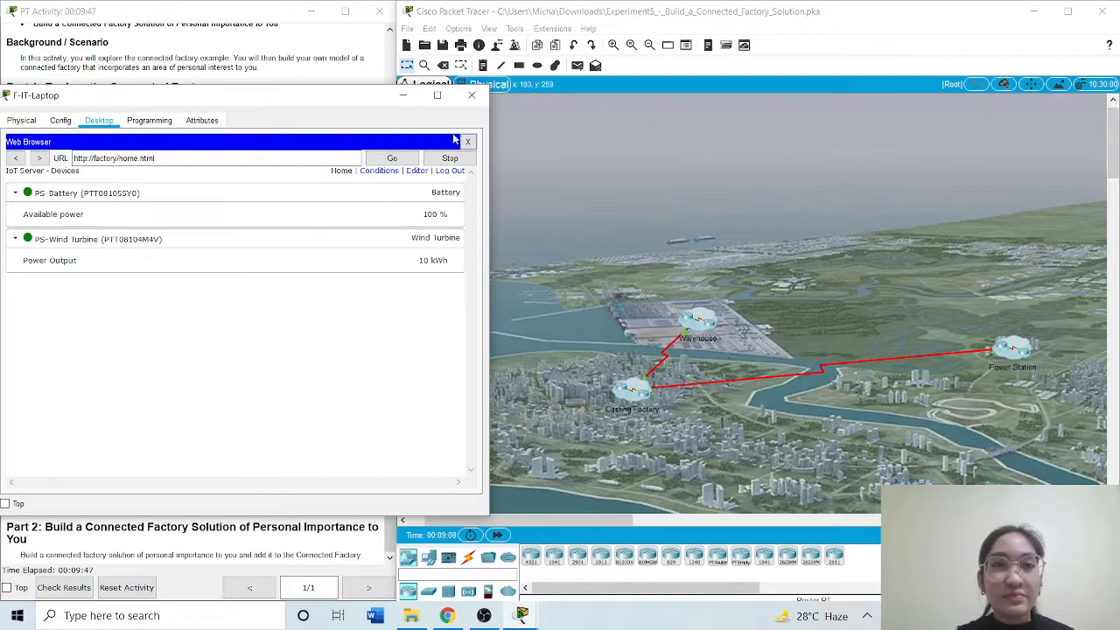
click(521, 615)
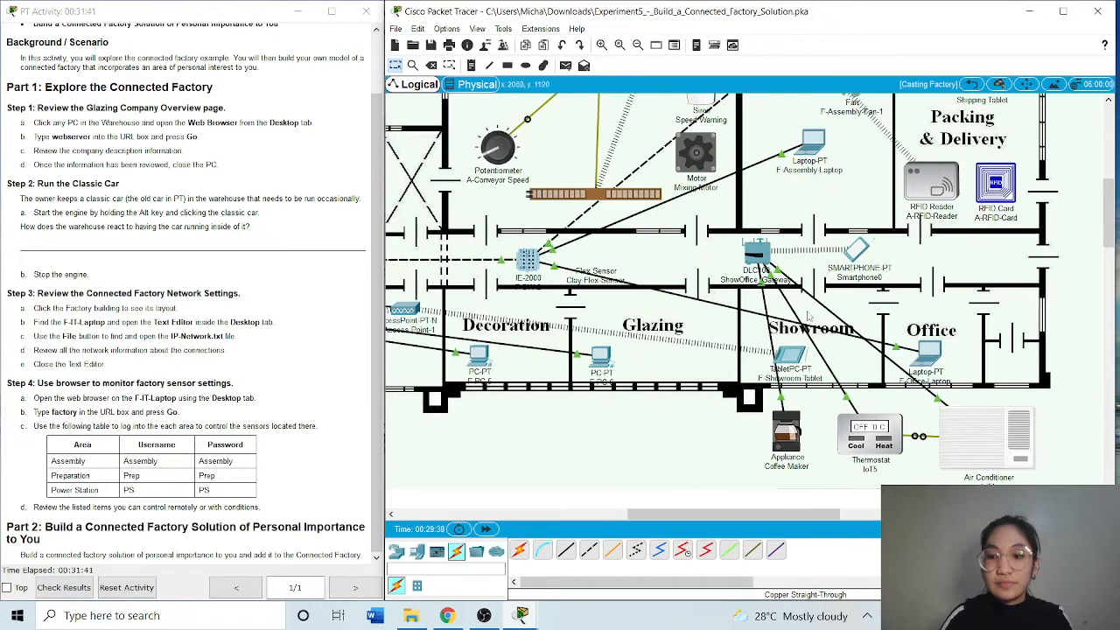
Review the Coffee Maker's gateway and IoT server settings, and close its configuration window
scroll(927, 254, down, 1)
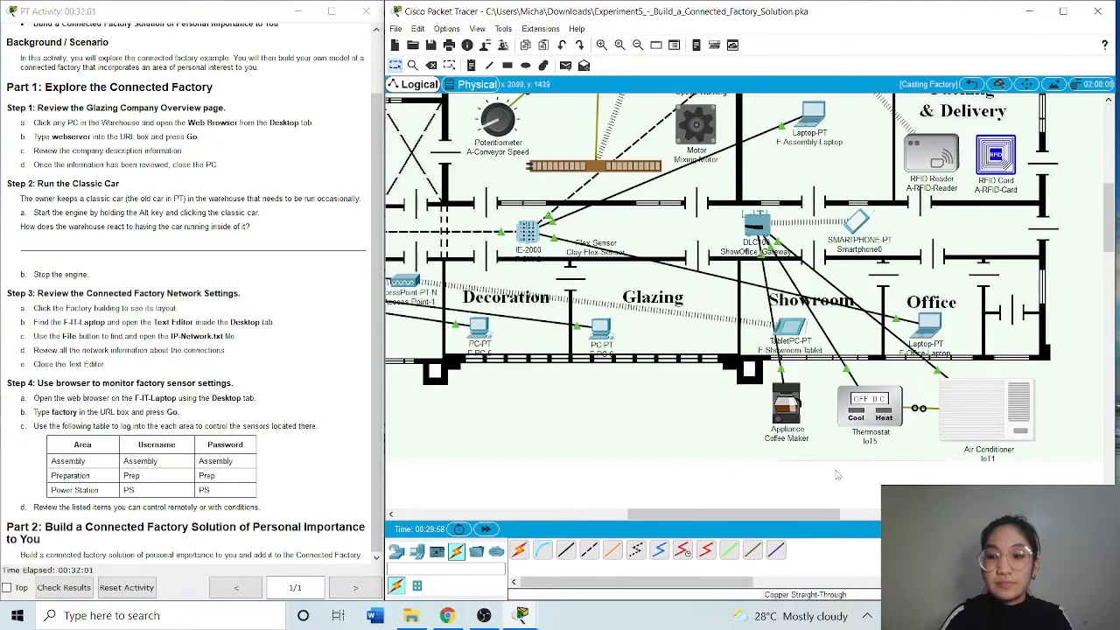
click(786, 408)
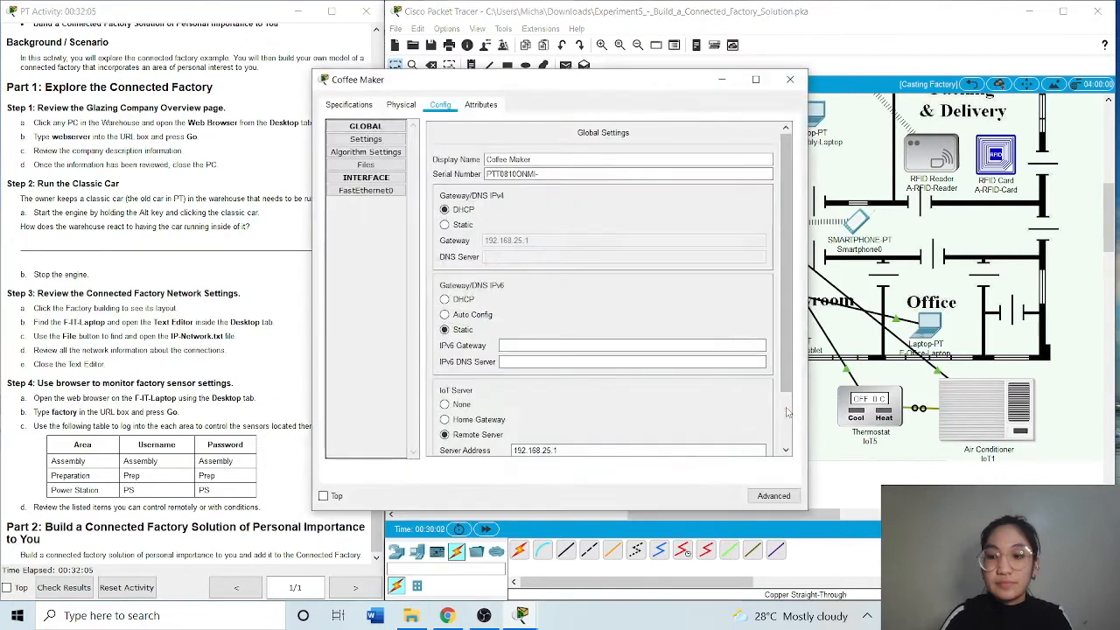
scroll(542, 317, down, 2)
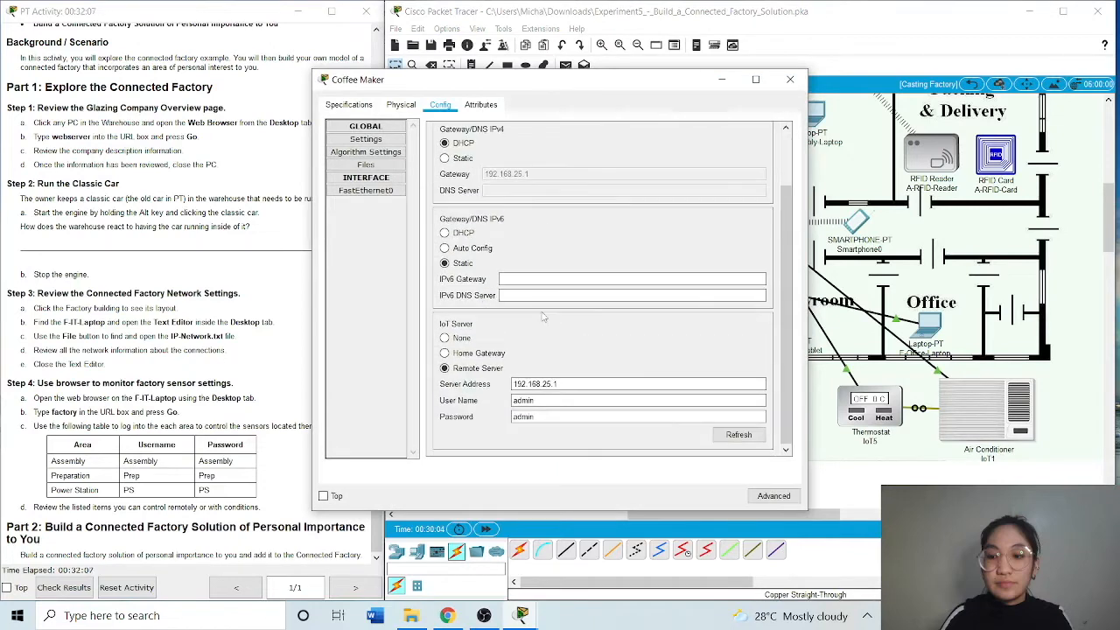
click(790, 80)
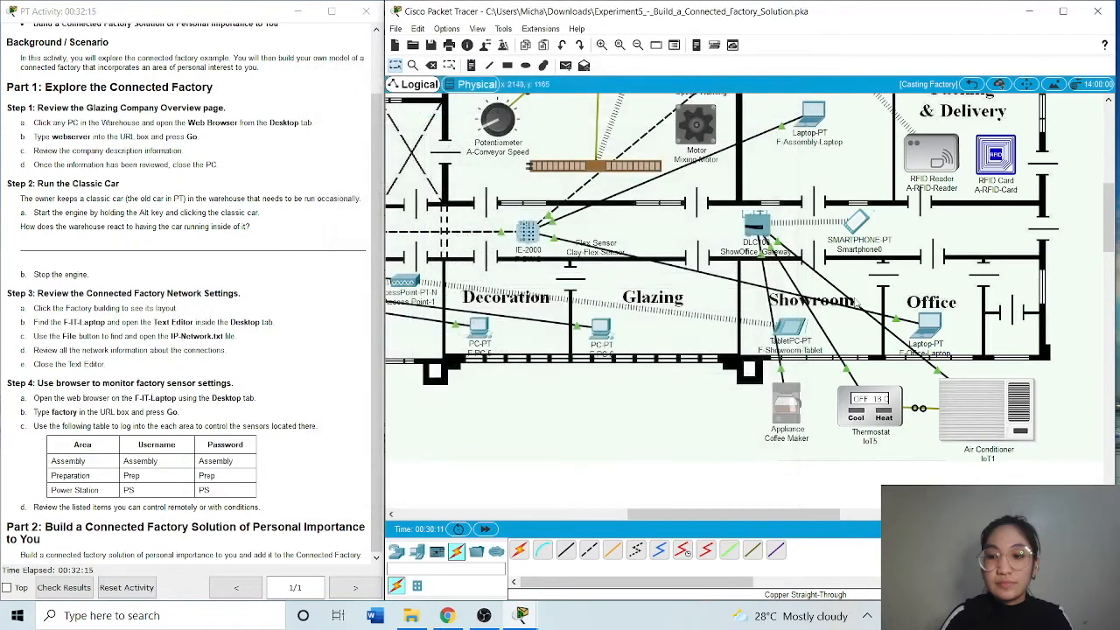
Review the IoT5 thermostat's gateway and IoT server settings, and close its configuration window
click(889, 422)
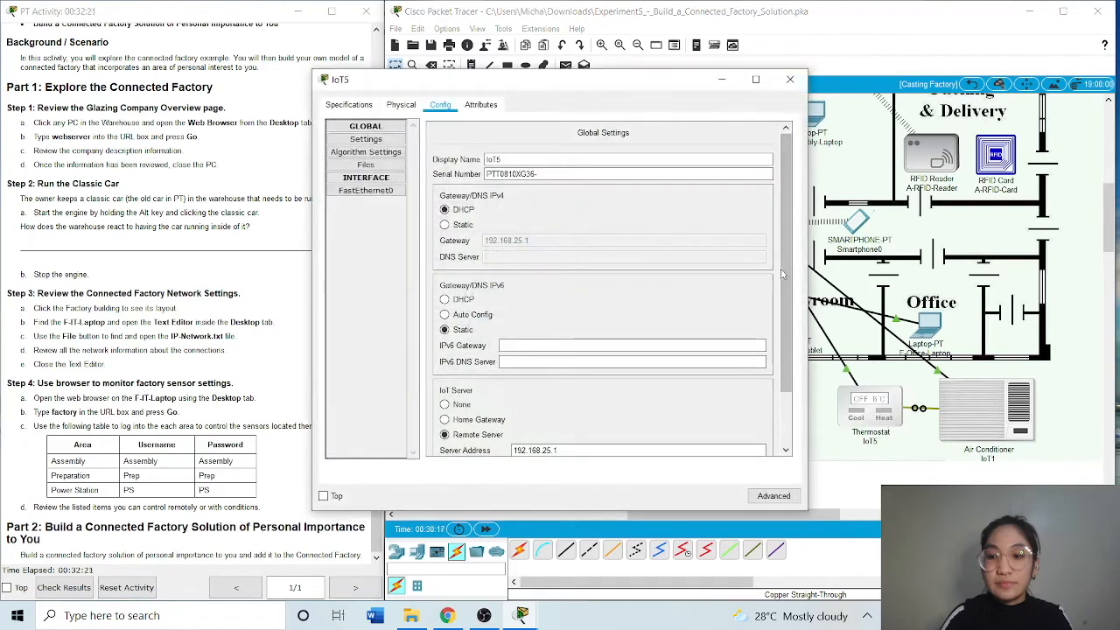
scroll(781, 272, down, 3)
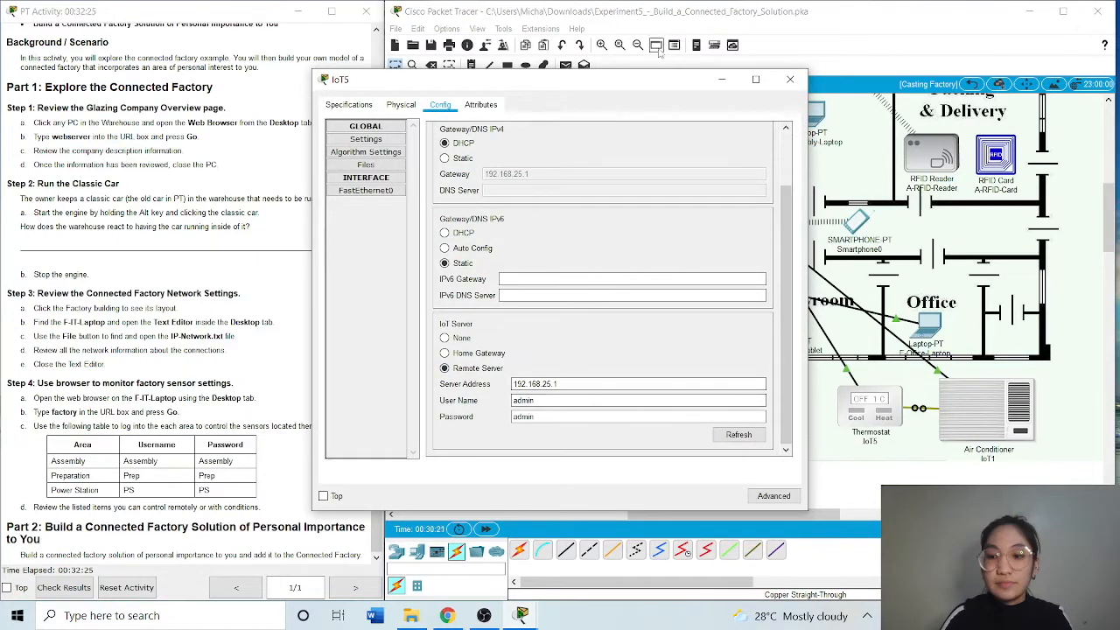
drag(662, 87, 525, 91)
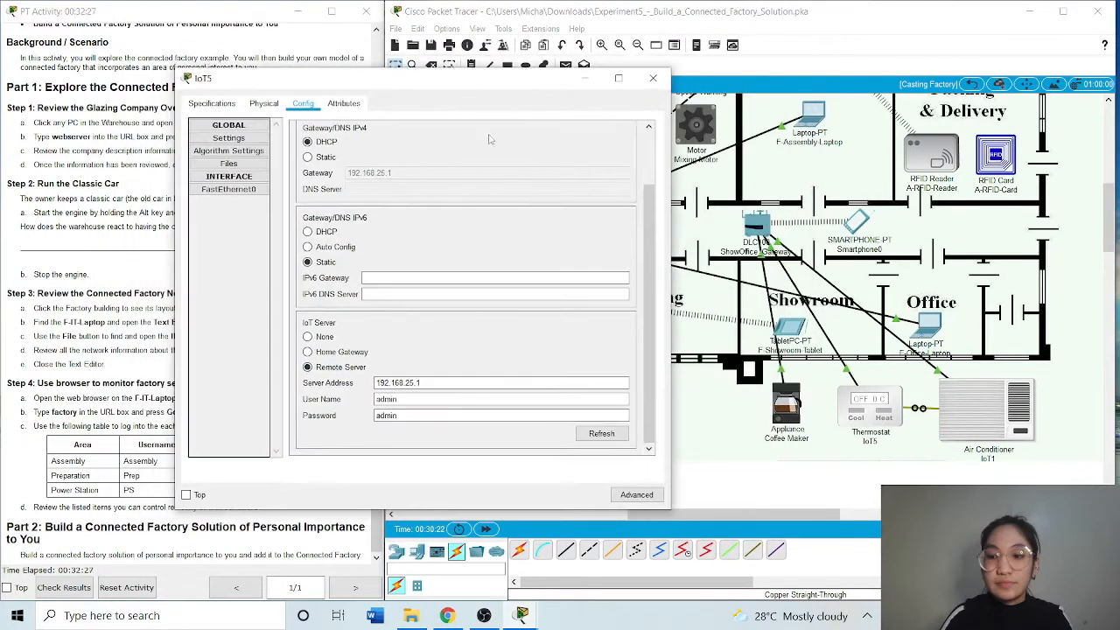
click(653, 77)
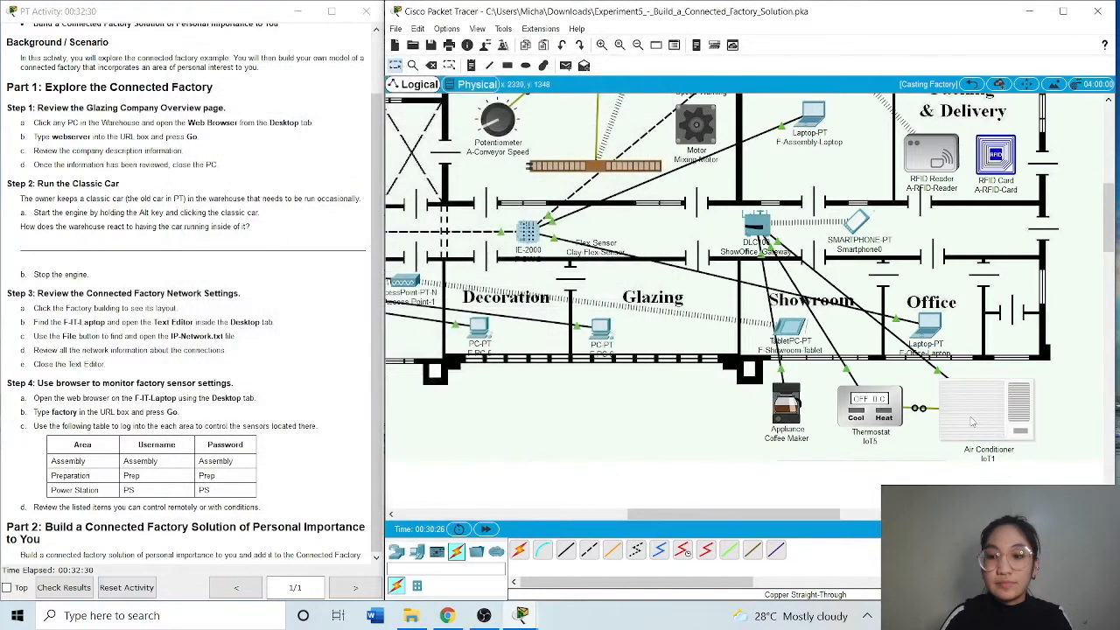
Review the IoT1 air conditioner's gateway and IoT server settings, and close its configuration window
click(971, 421)
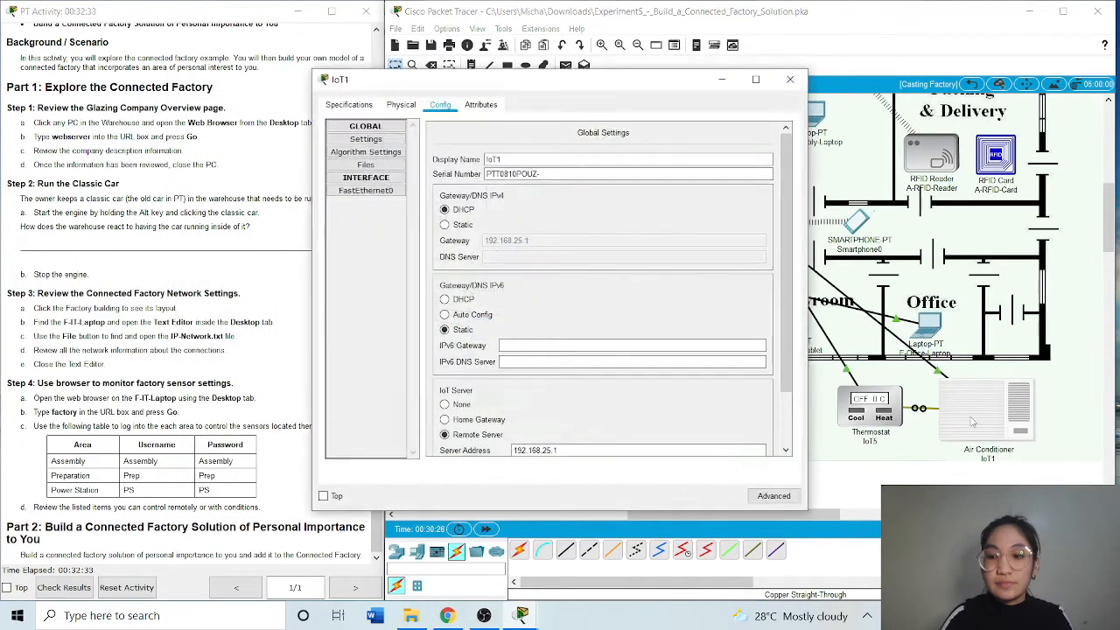
scroll(782, 335, down, 2)
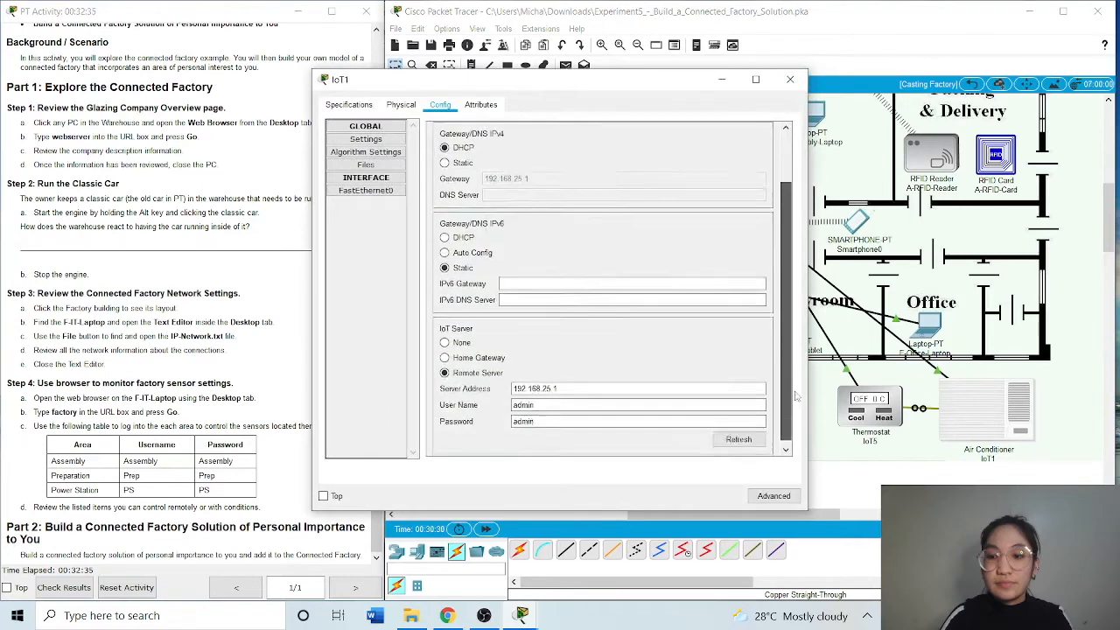
click(790, 79)
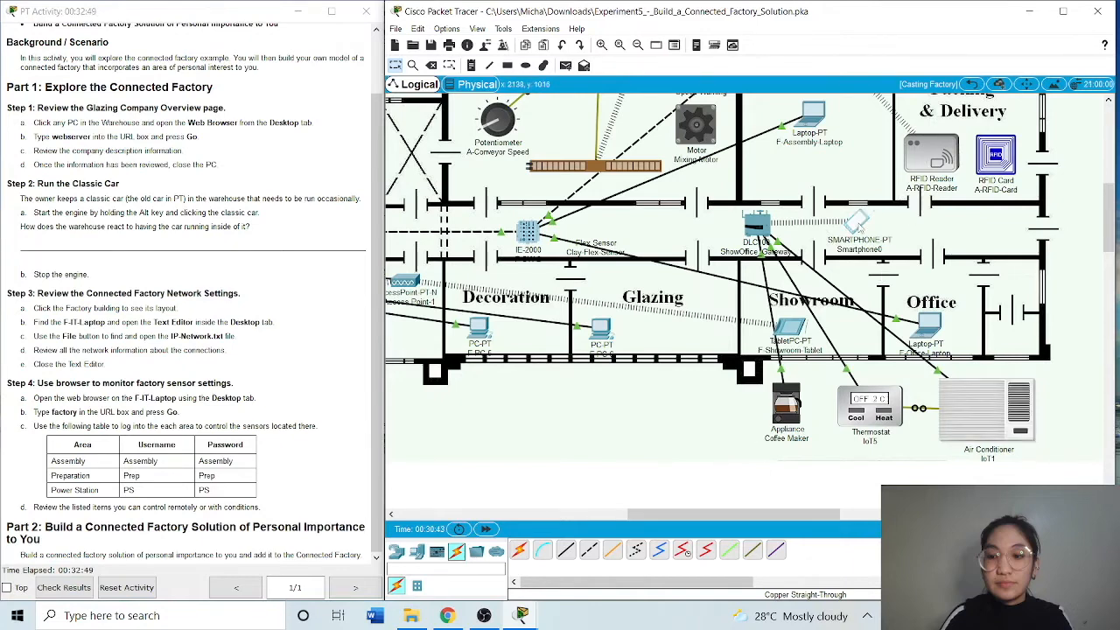
Review Smartphone0's Wireless0 interface settings, including its SSID and IP configuration, and close its window
click(858, 224)
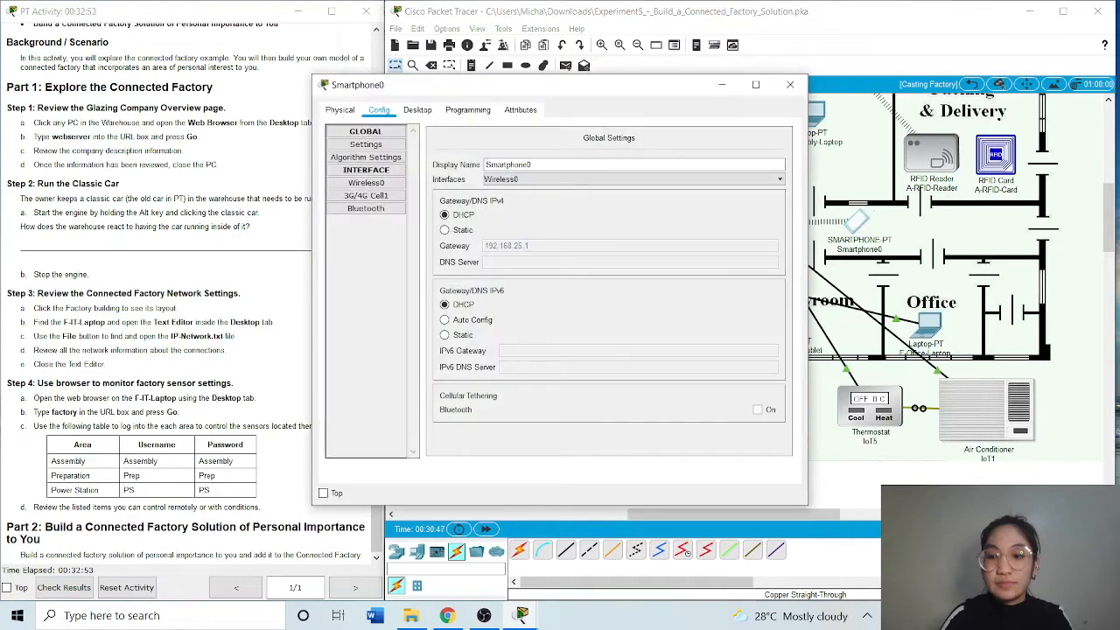
click(364, 184)
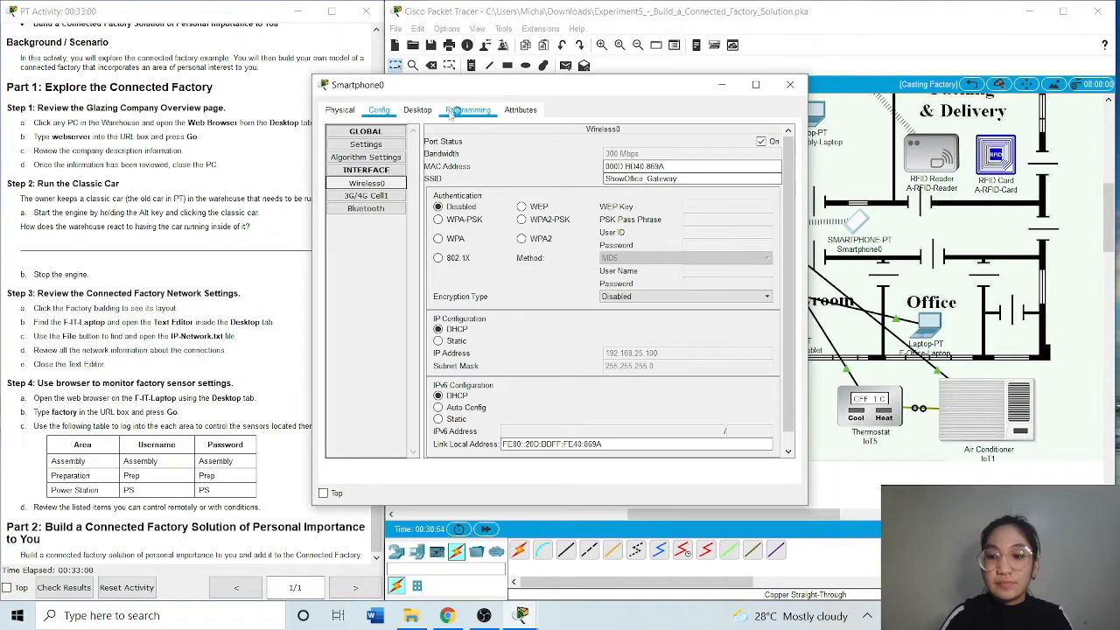
click(790, 84)
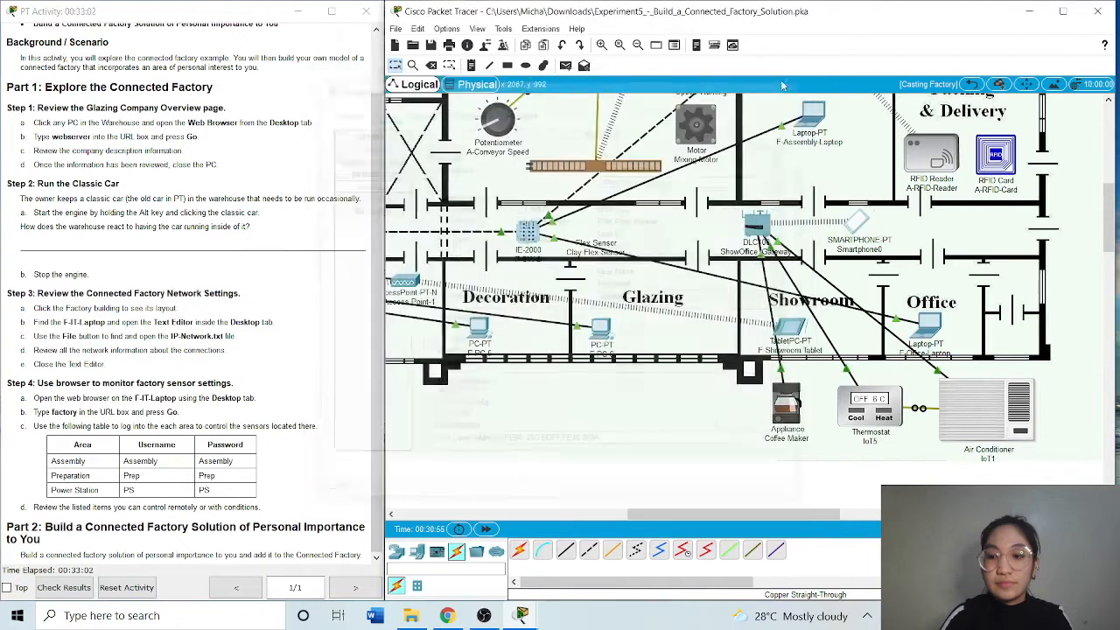
Review the wireless settings of ShowOffice_Gateway, including its SSID and authentication, and close its window
click(766, 225)
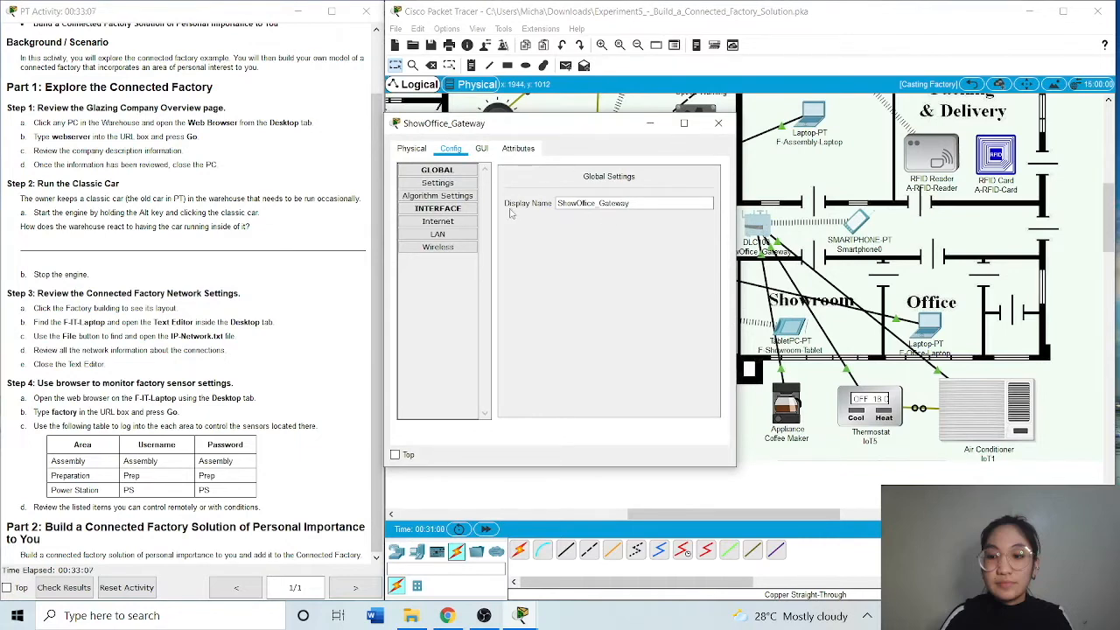
click(438, 247)
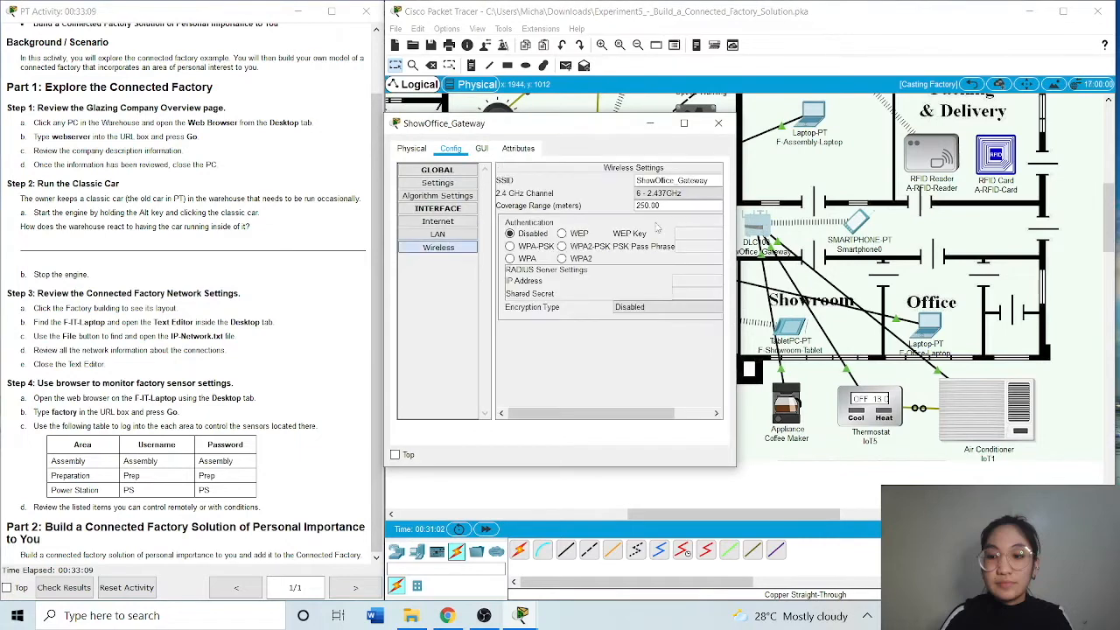
click(717, 124)
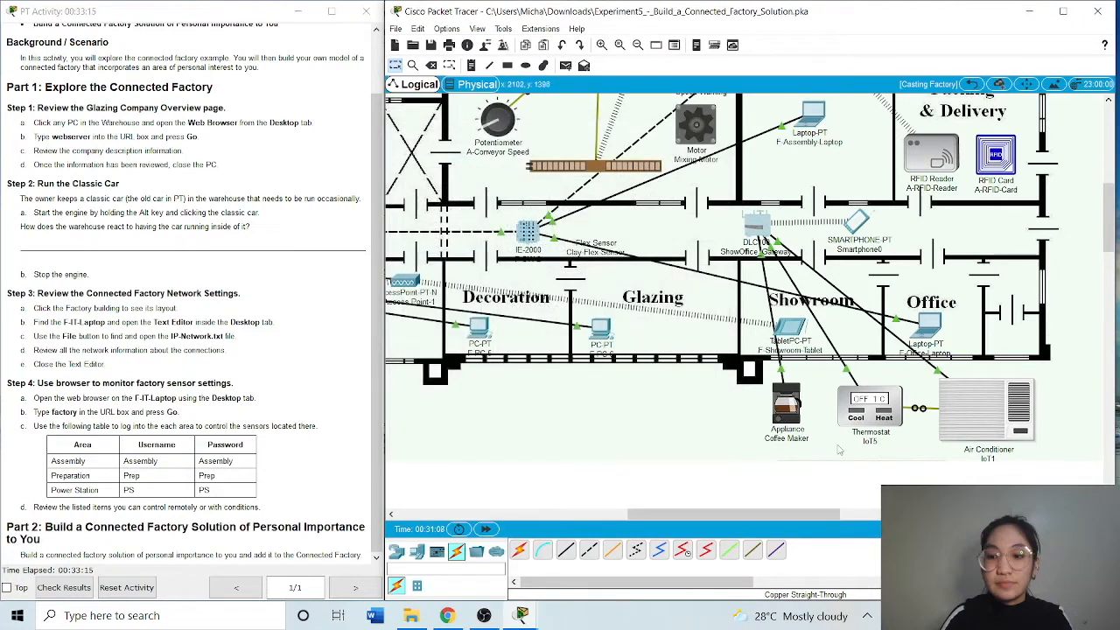
Sign in to the home gateway at 192.168.25.1 from Smartphone0's web browser with the gateway's username and password
click(857, 223)
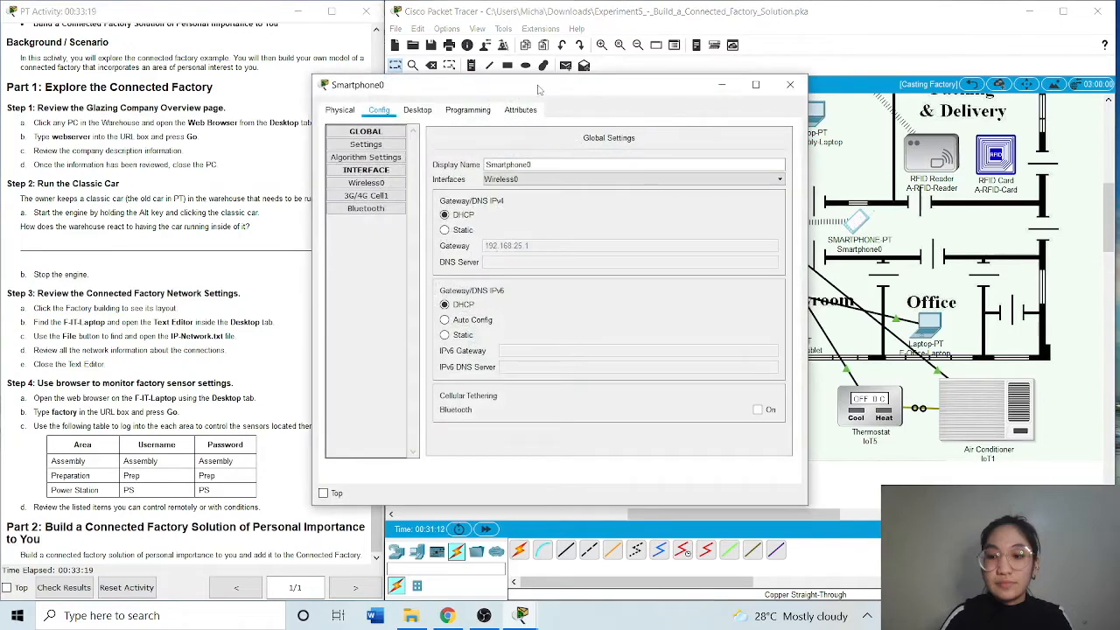
drag(541, 89, 595, 85)
click(473, 106)
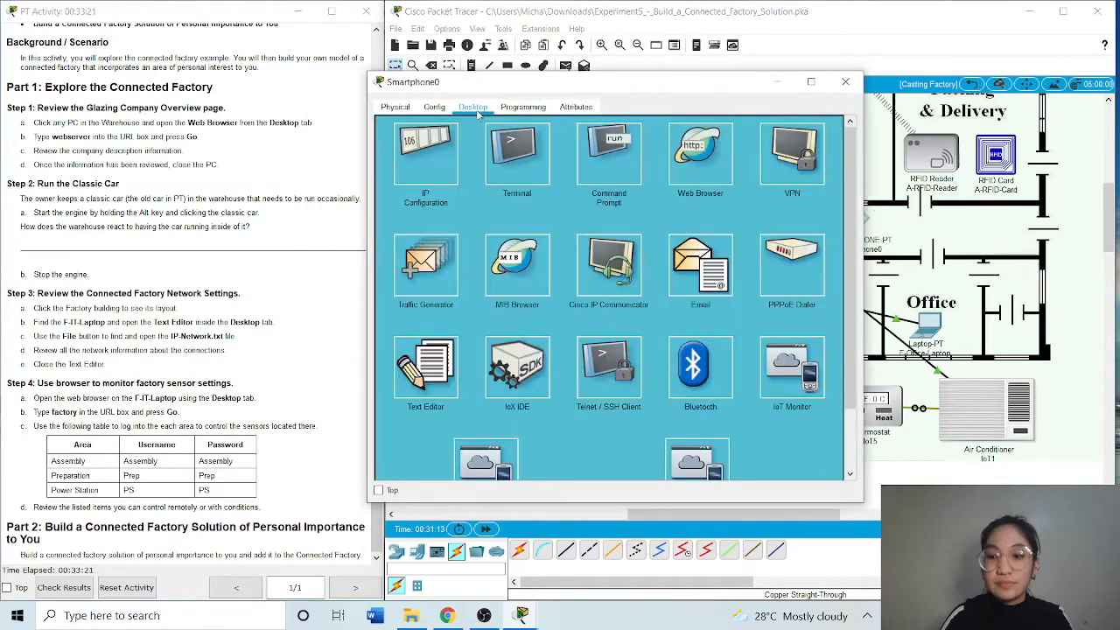
click(691, 156)
drag(666, 88, 445, 93)
click(340, 156)
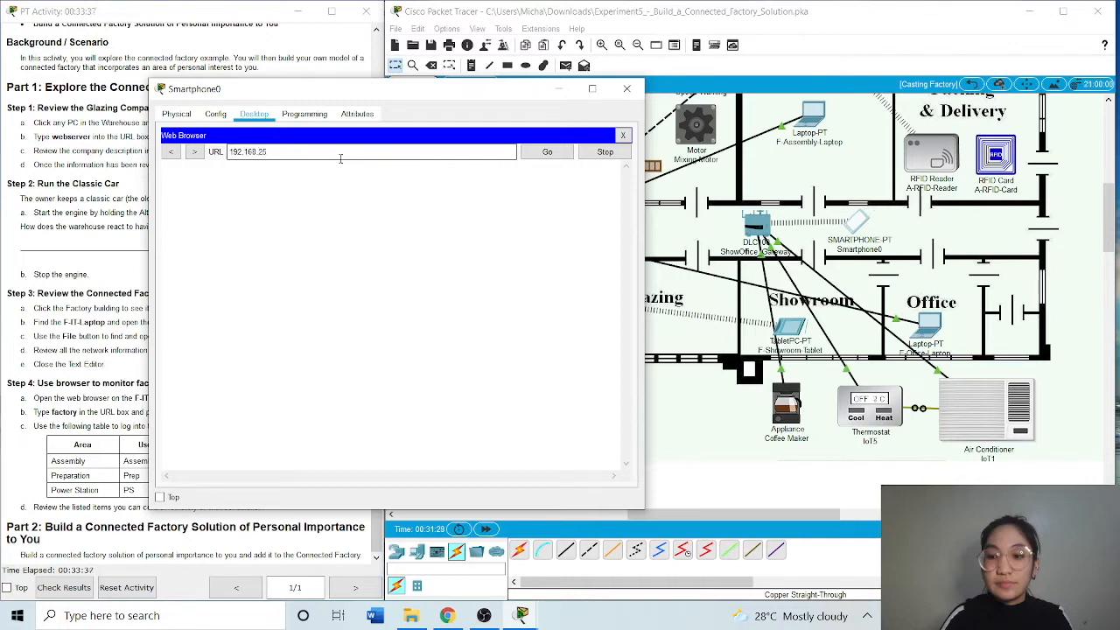
key(Return)
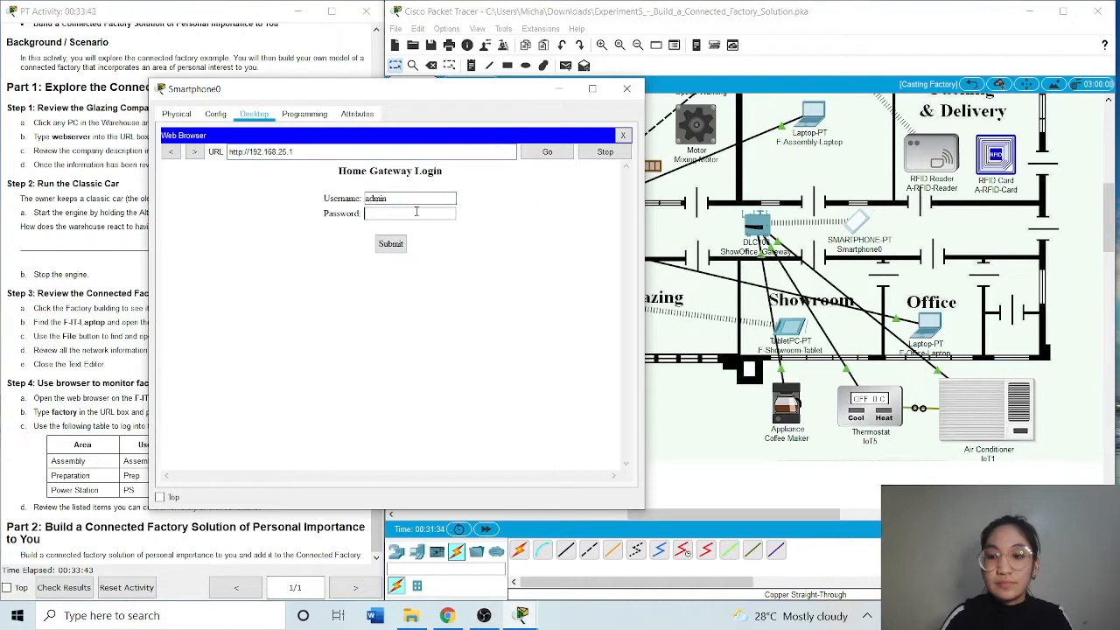
key(Return)
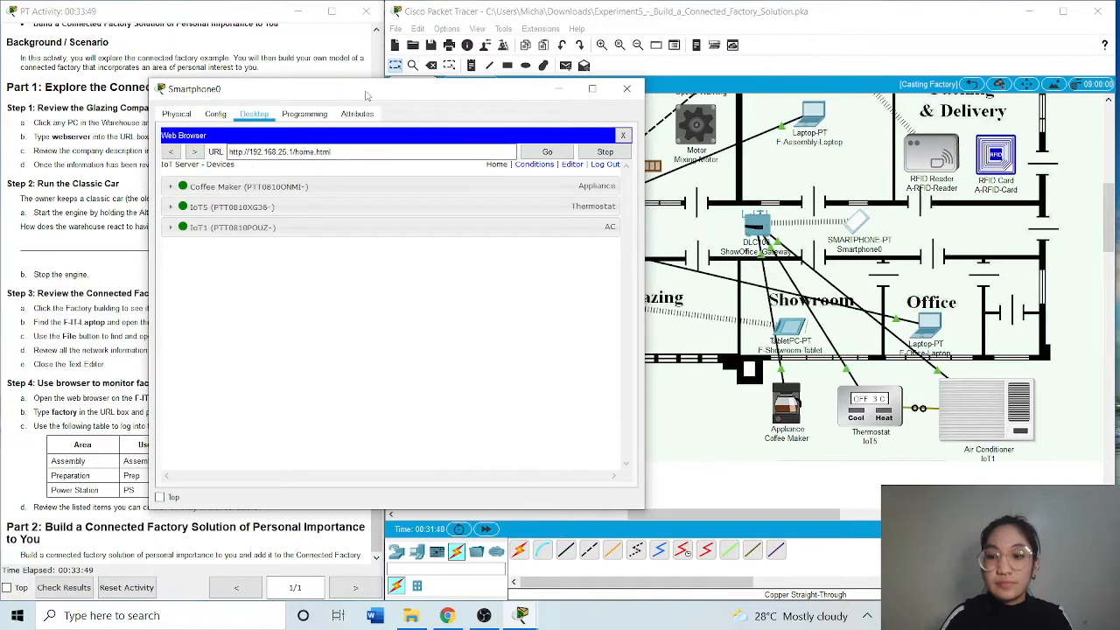
Expand the controls of the Coffee Maker, IoT5 thermostat and IoT1 air conditioner, and test the Coffee Maker by turning it on and back off
drag(369, 91, 316, 83)
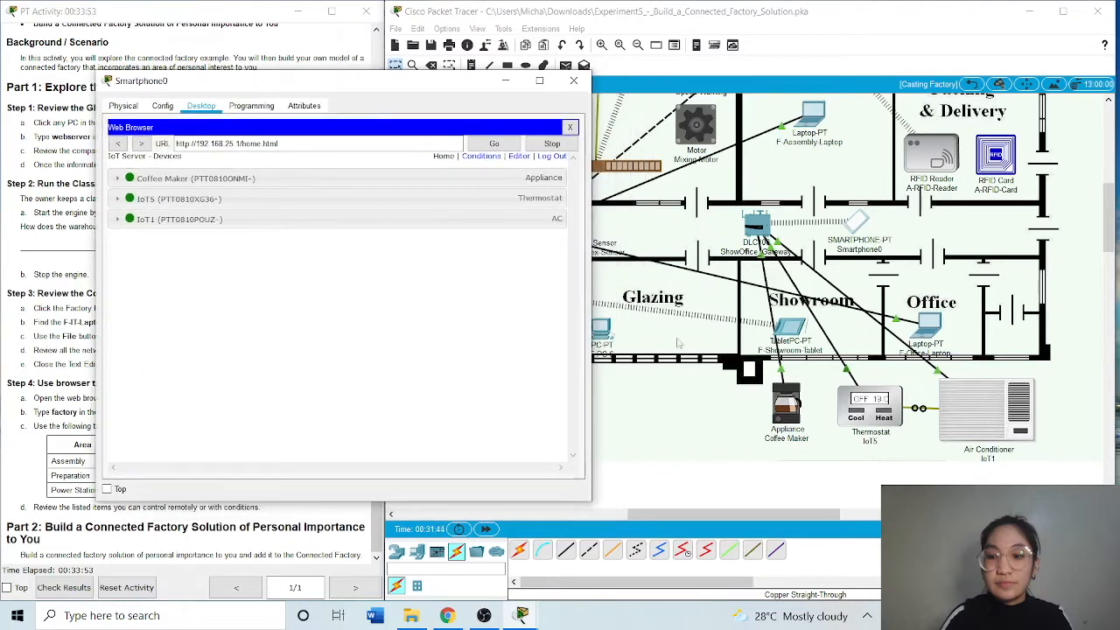
click(117, 178)
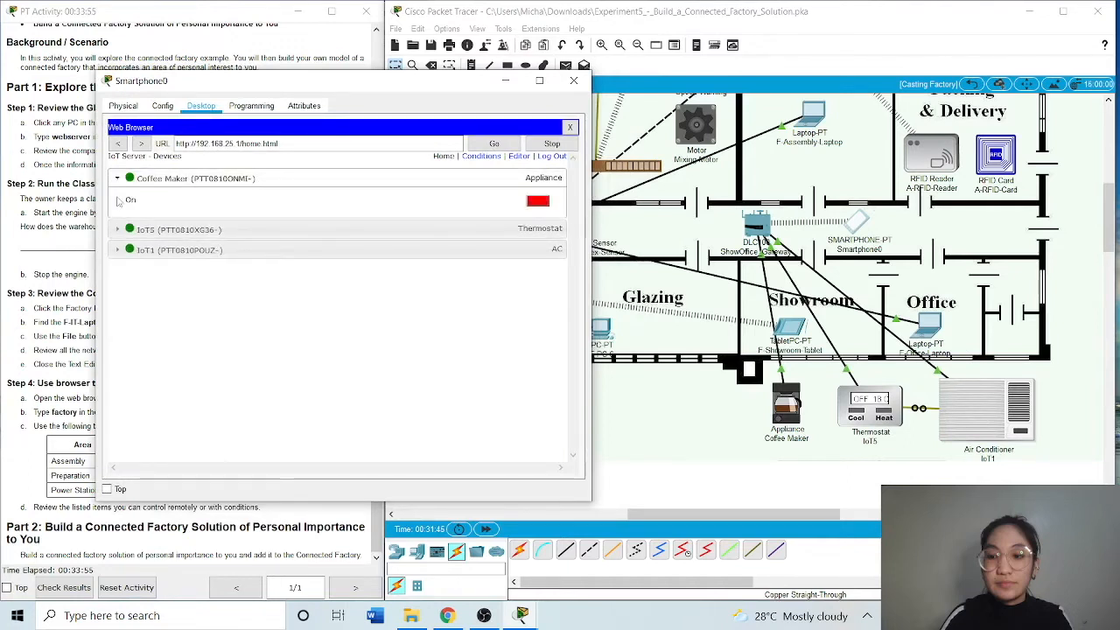
click(118, 231)
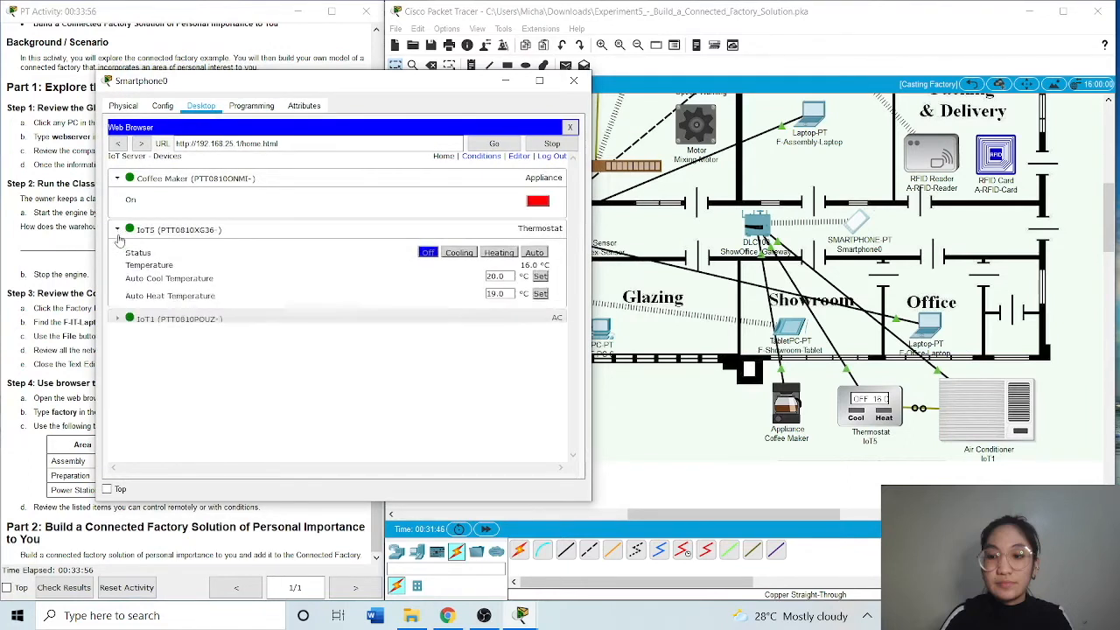
click(119, 325)
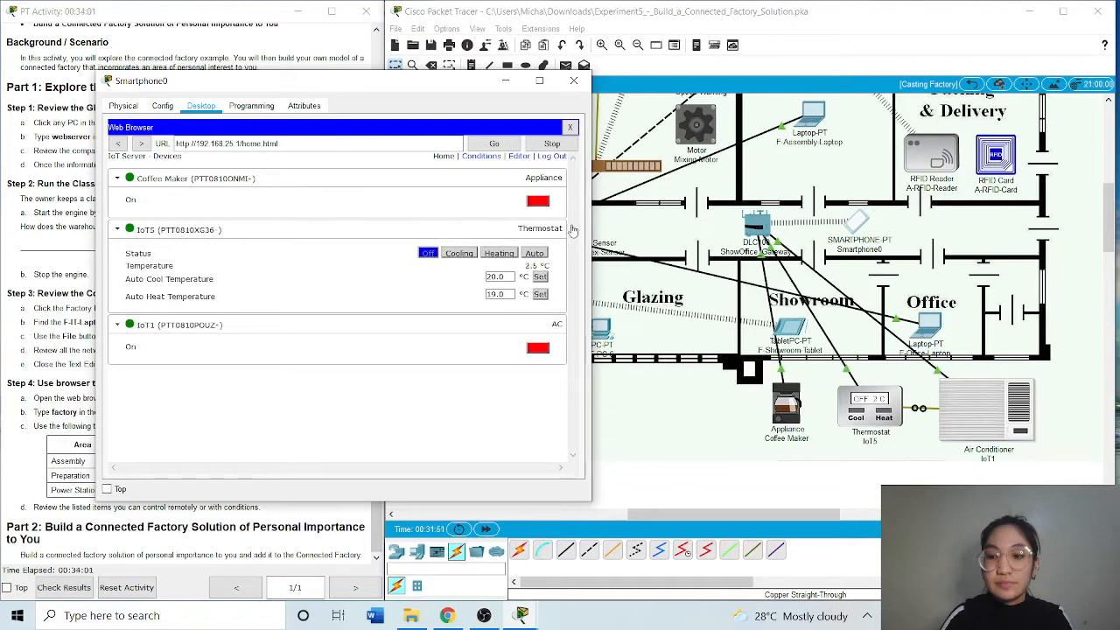
click(538, 202)
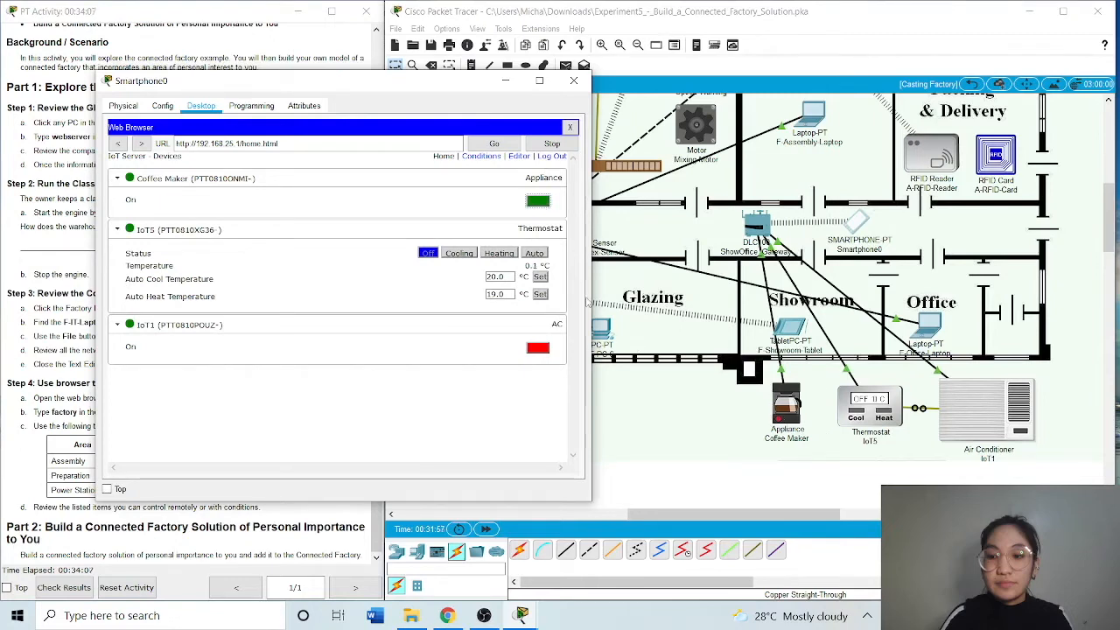
click(535, 204)
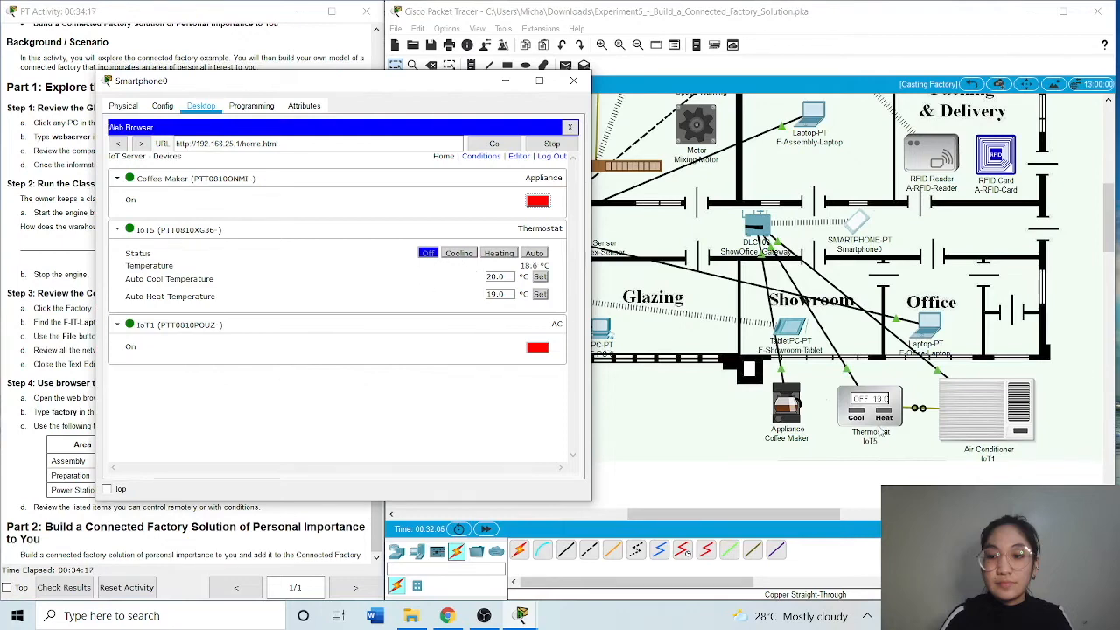
Test the IoT5 thermostat in Cooling and Heating, leave it on Auto, and toggle the IoT1 air conditioner on and back off
click(462, 254)
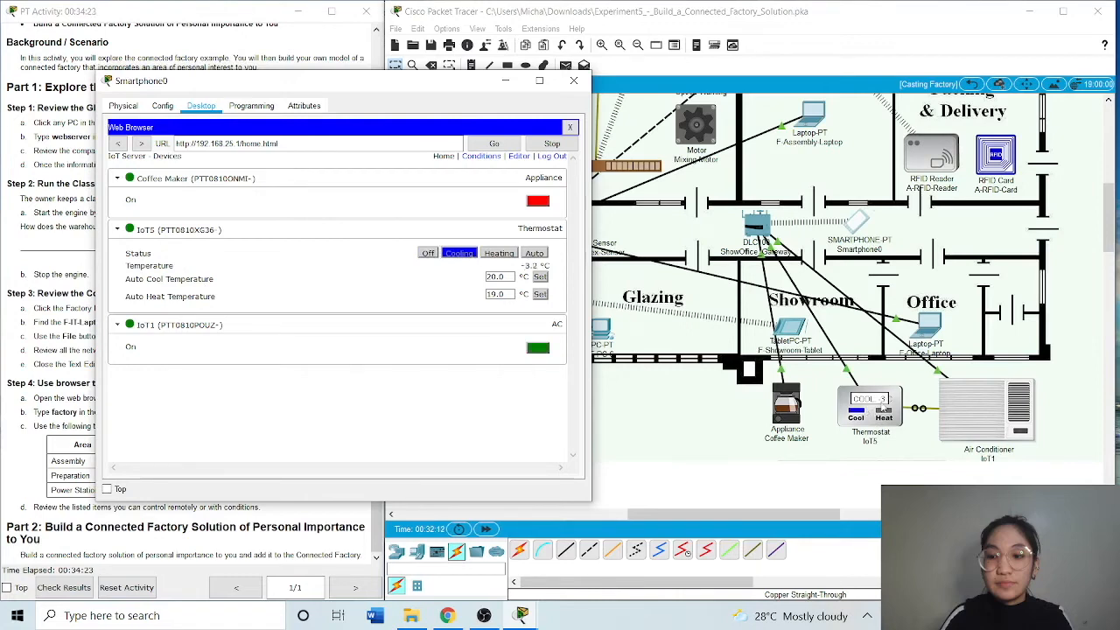
click(503, 255)
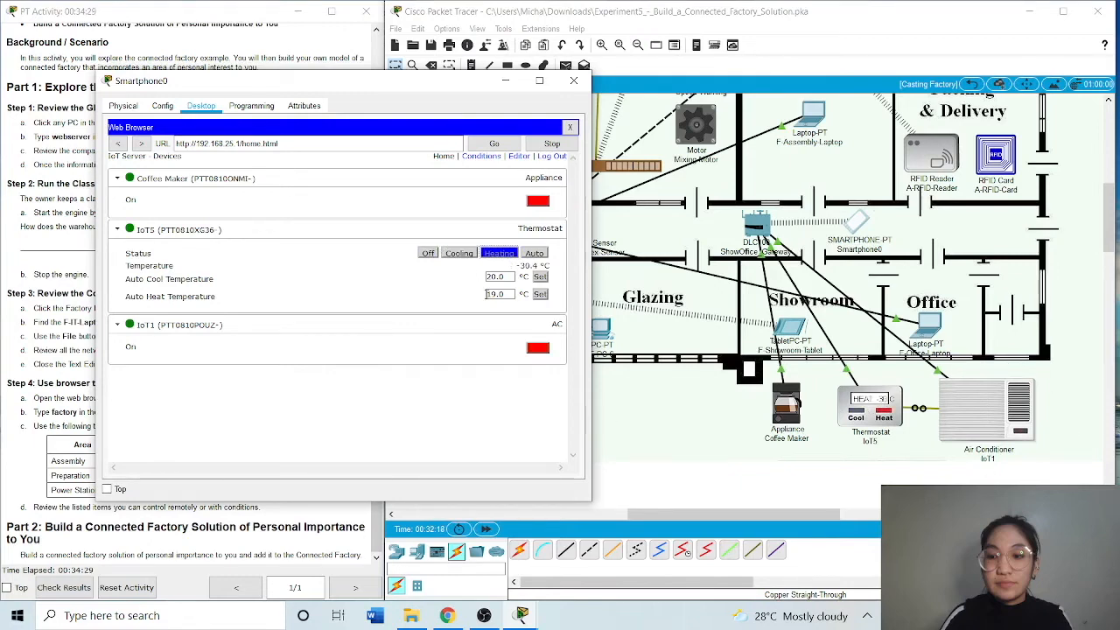
click(535, 254)
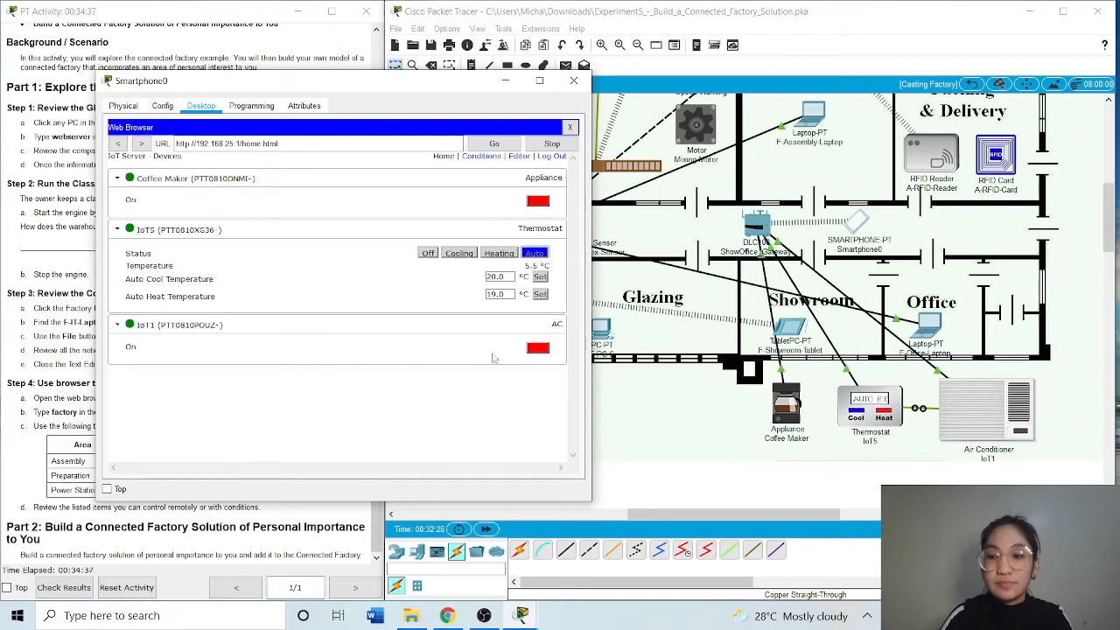
click(537, 351)
click(537, 351)
drag(371, 88, 306, 96)
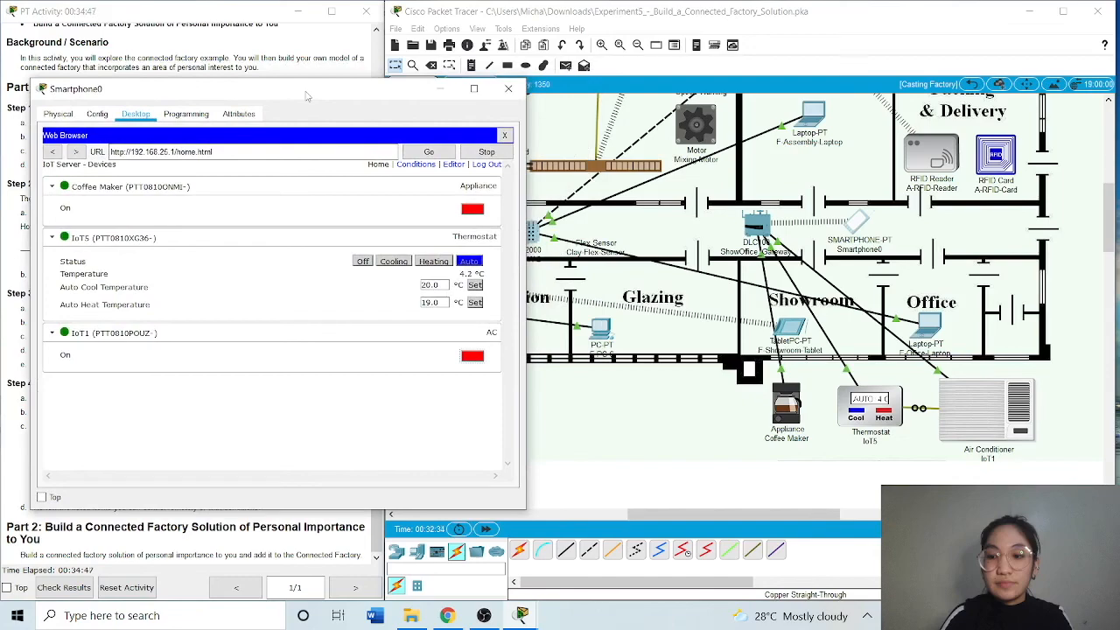
click(488, 615)
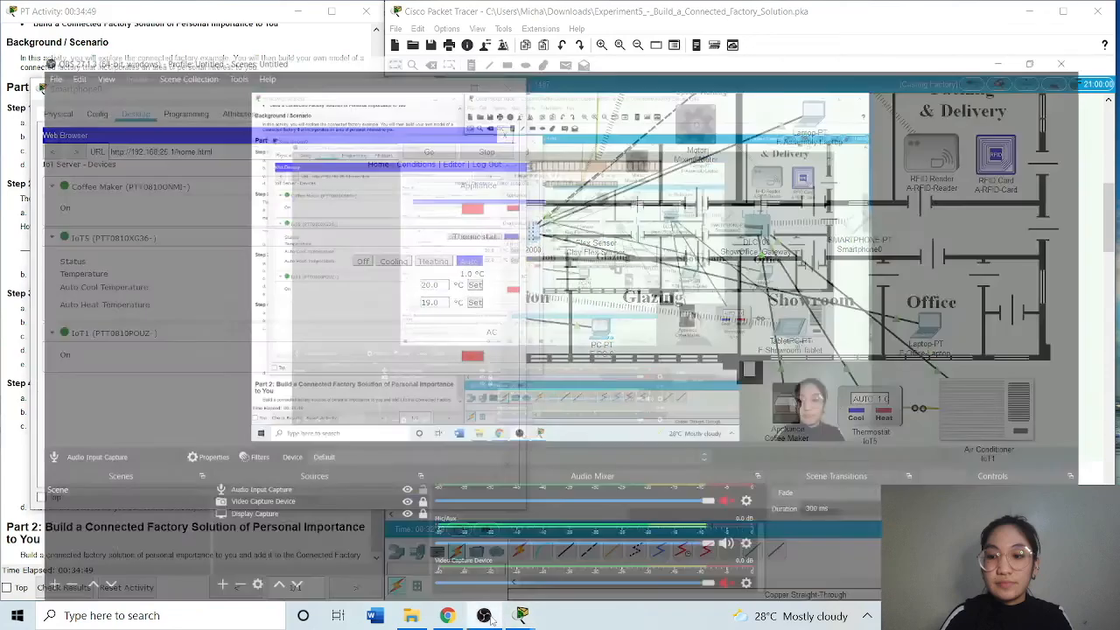